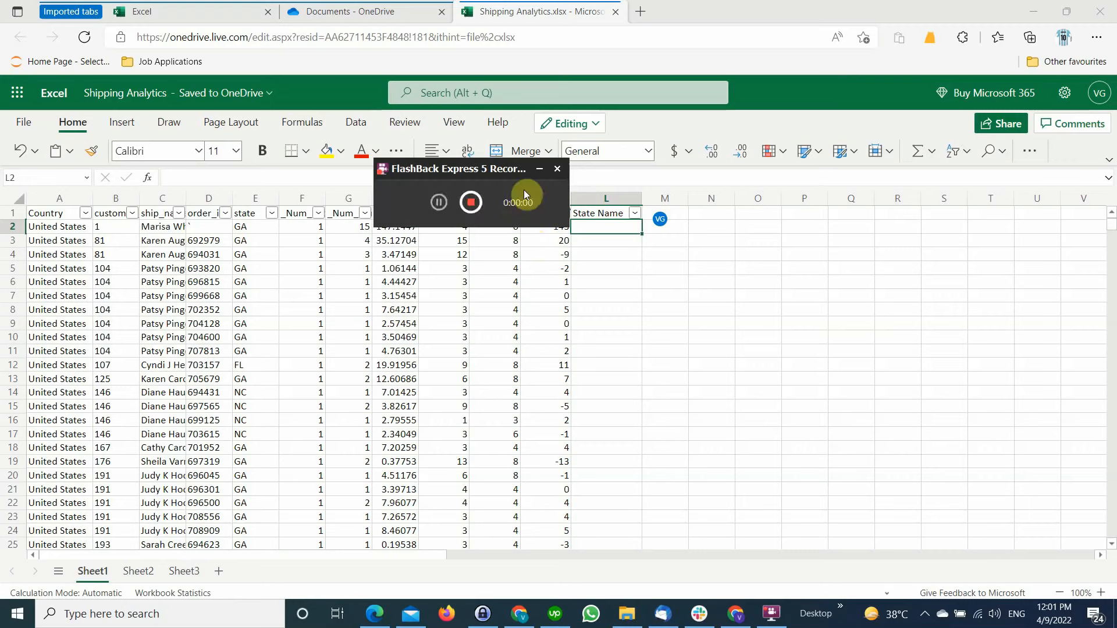
pyautogui.click(533, 171)
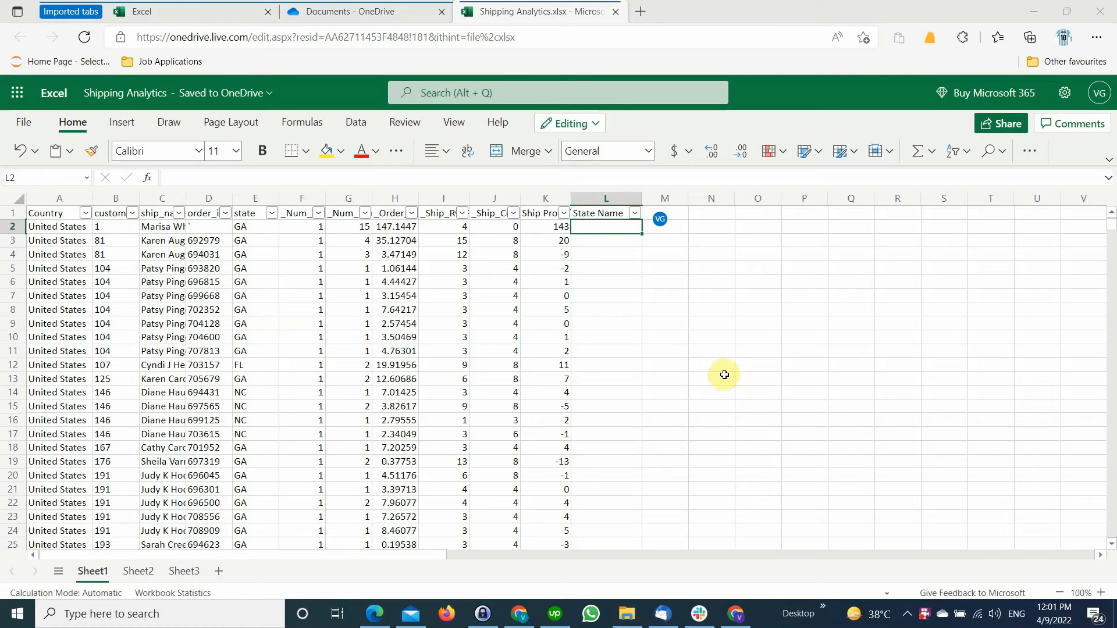
pyautogui.click(209, 239)
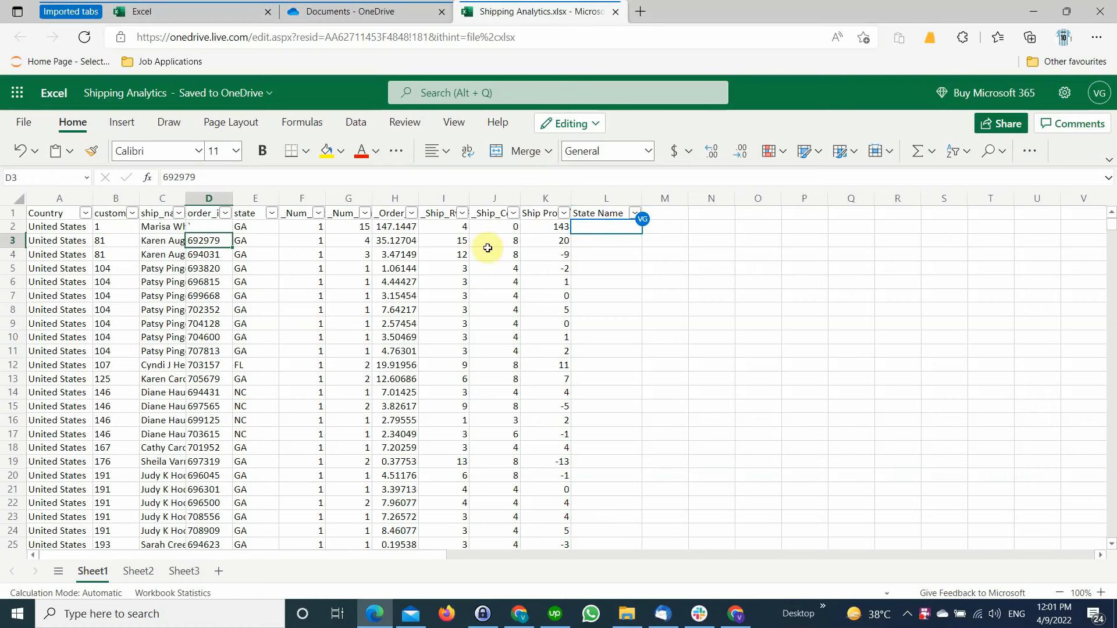
pyautogui.click(601, 228)
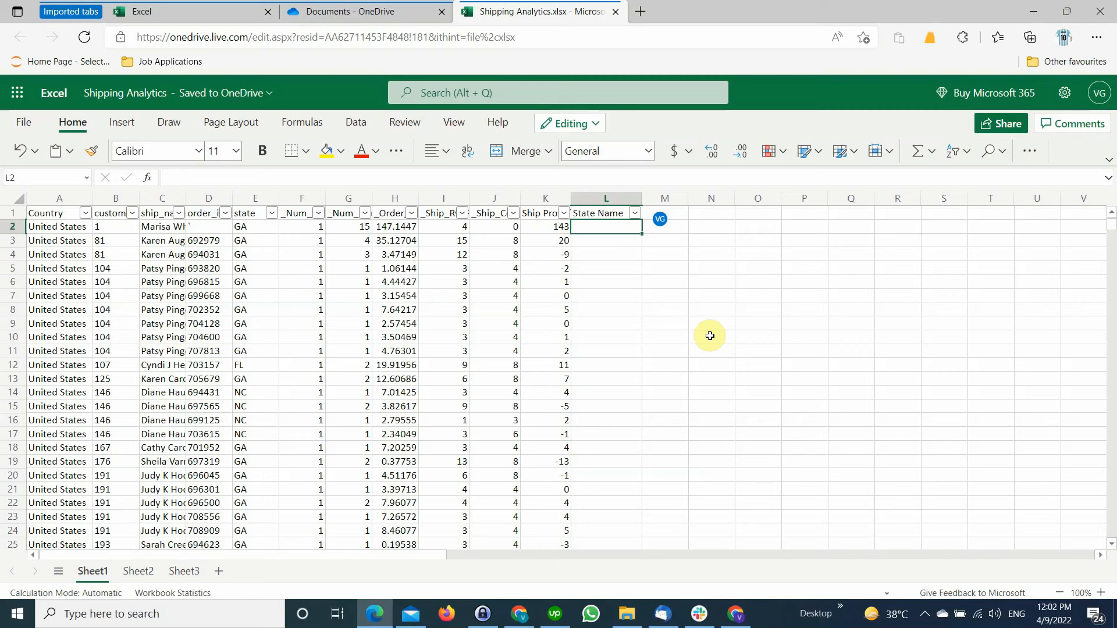
# Examine the state codes in the filter list of the state column without applying a filter
pyautogui.press('Left')
pyautogui.press('Left')
pyautogui.press('Left')
pyautogui.press('Left')
pyautogui.press('Left')
pyautogui.press('Left')
pyautogui.press('Left')
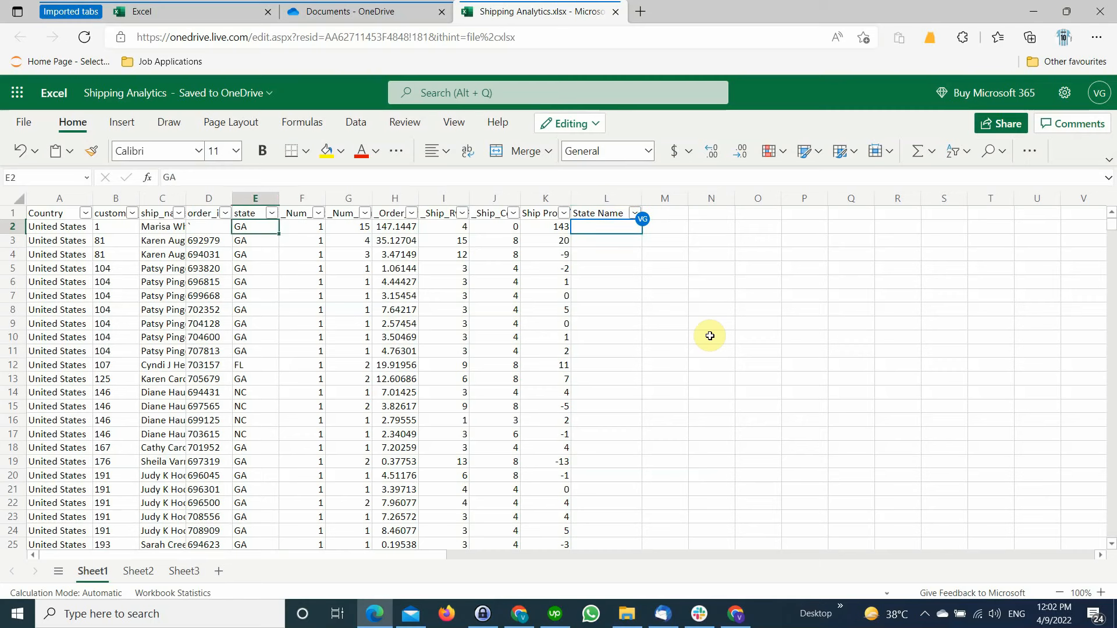
pyautogui.press('Up')
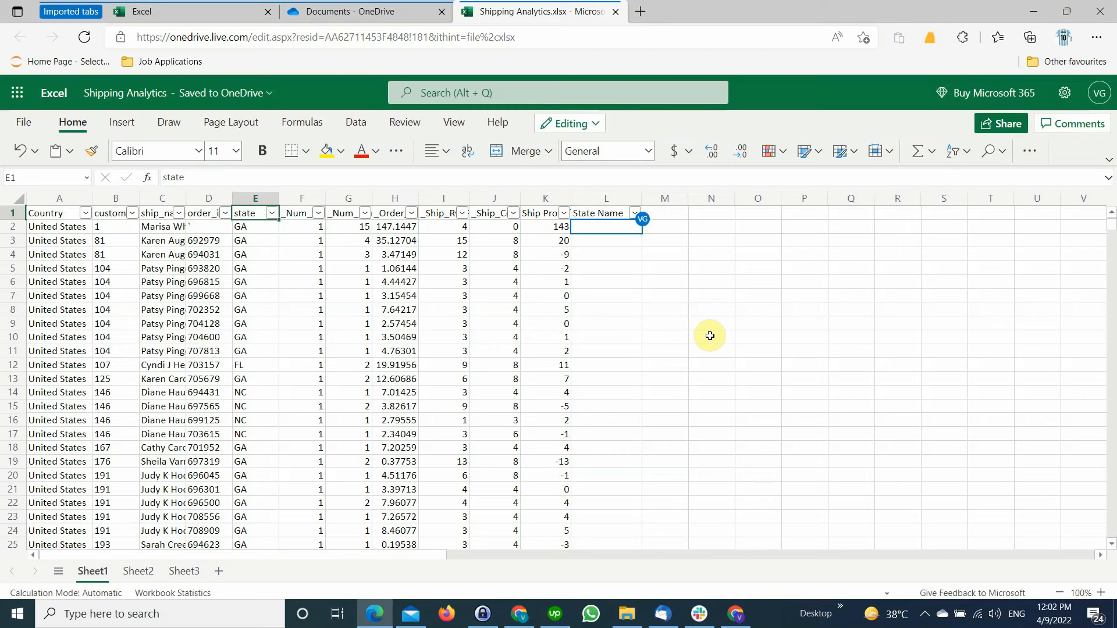
pyautogui.hotkey('alt', 'Down')
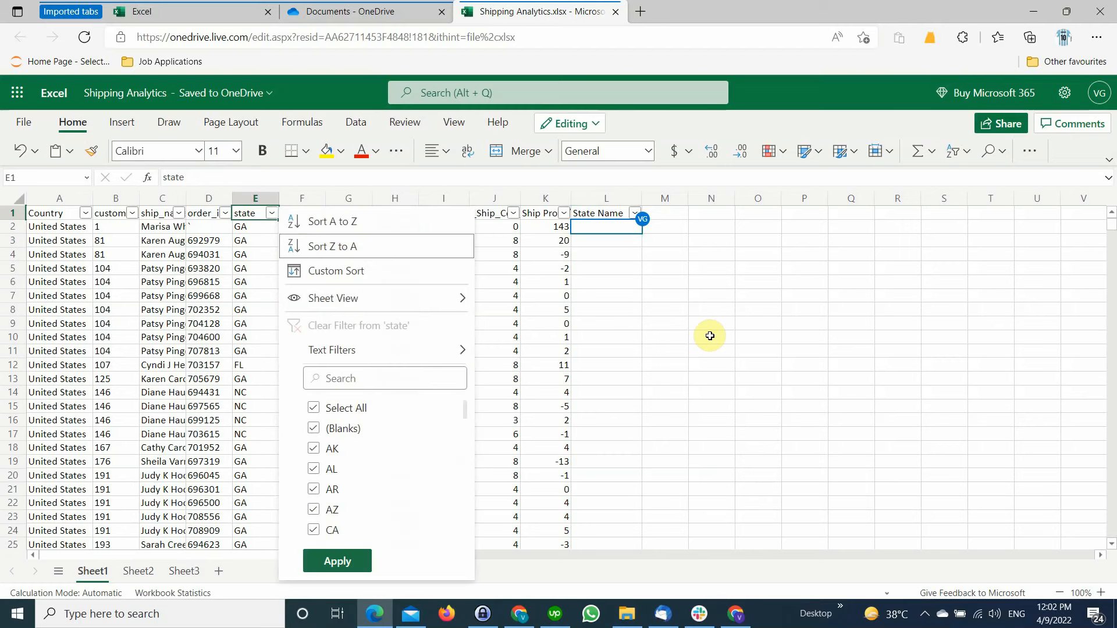
pyautogui.press('Escape')
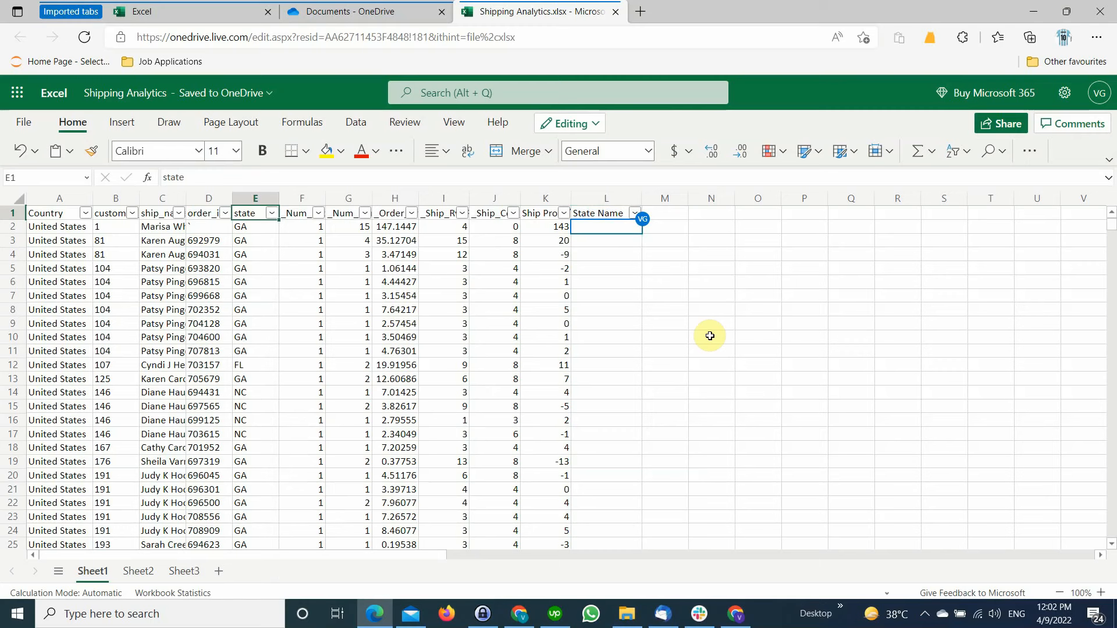
# Enter the formula =IF(E2="GA","Georgia","") in cell L2 of the State Name column
pyautogui.click(602, 227)
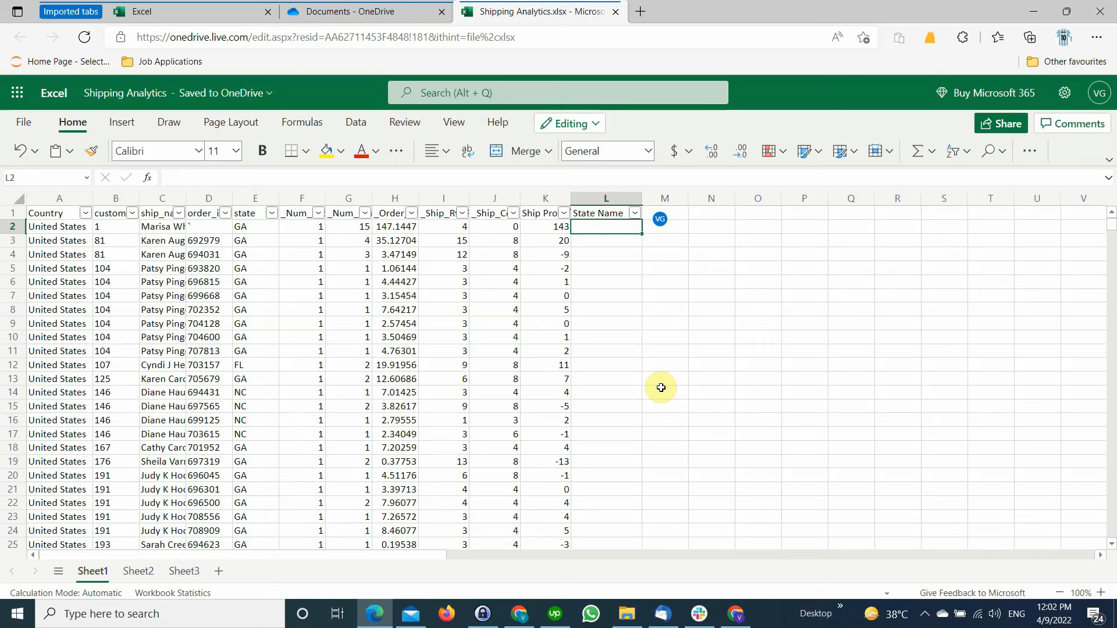
pyautogui.write('=IF(')
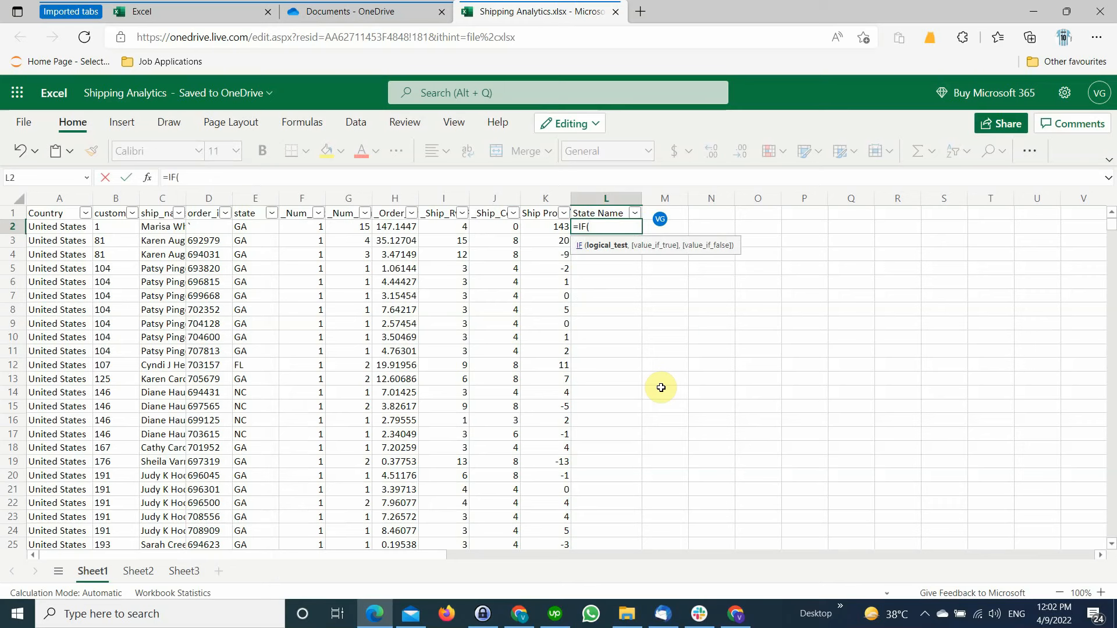
pyautogui.write('L2')
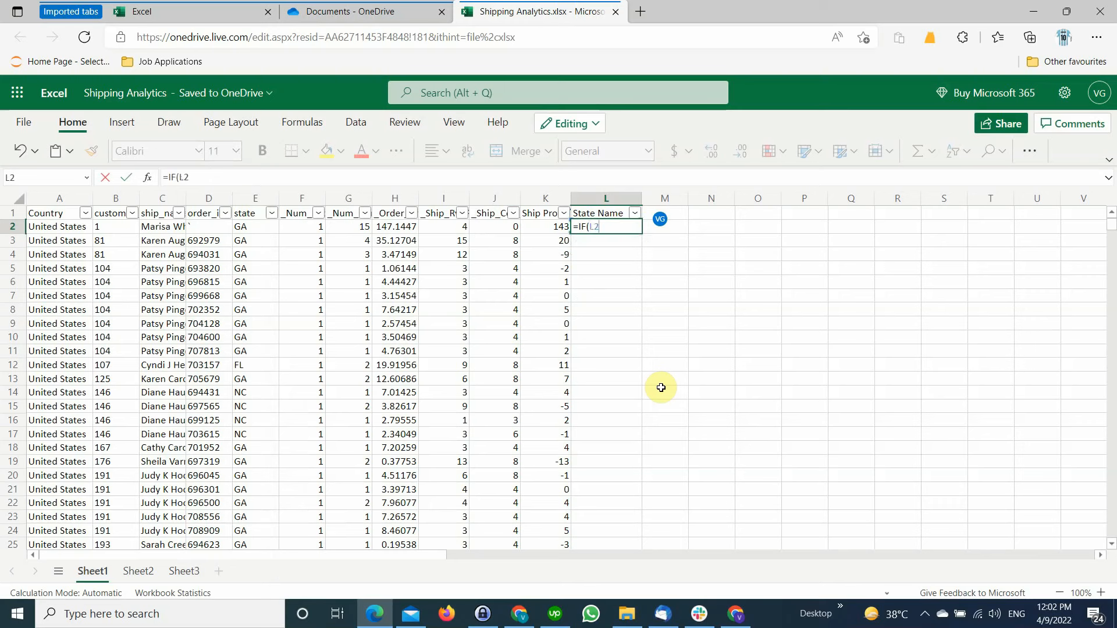
pyautogui.press('BackSpace')
pyautogui.press('BackSpace')
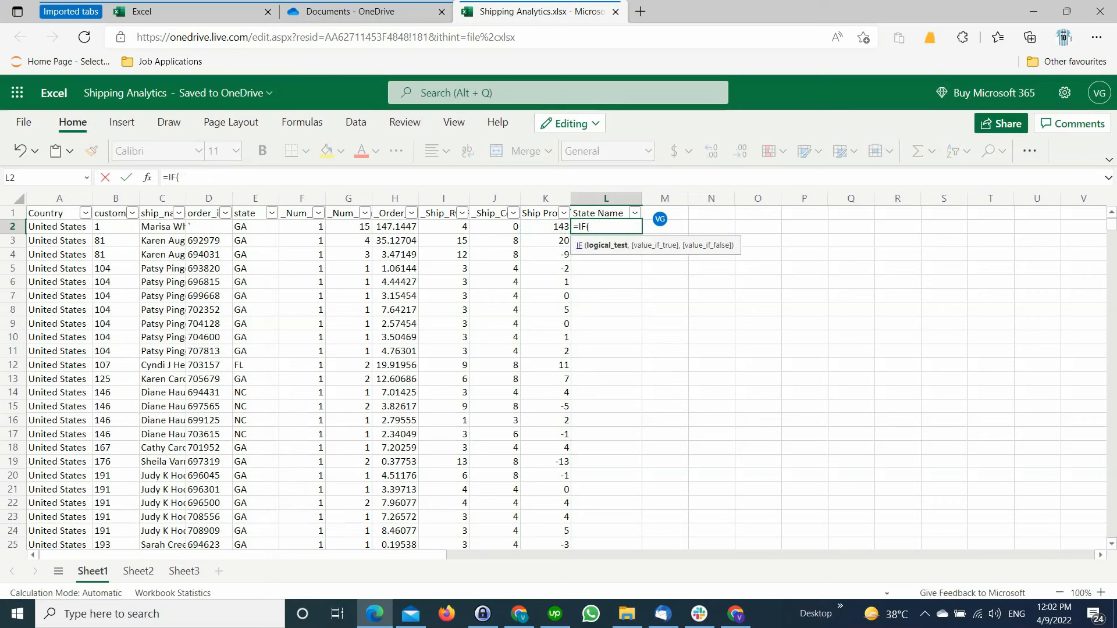
pyautogui.click(257, 228)
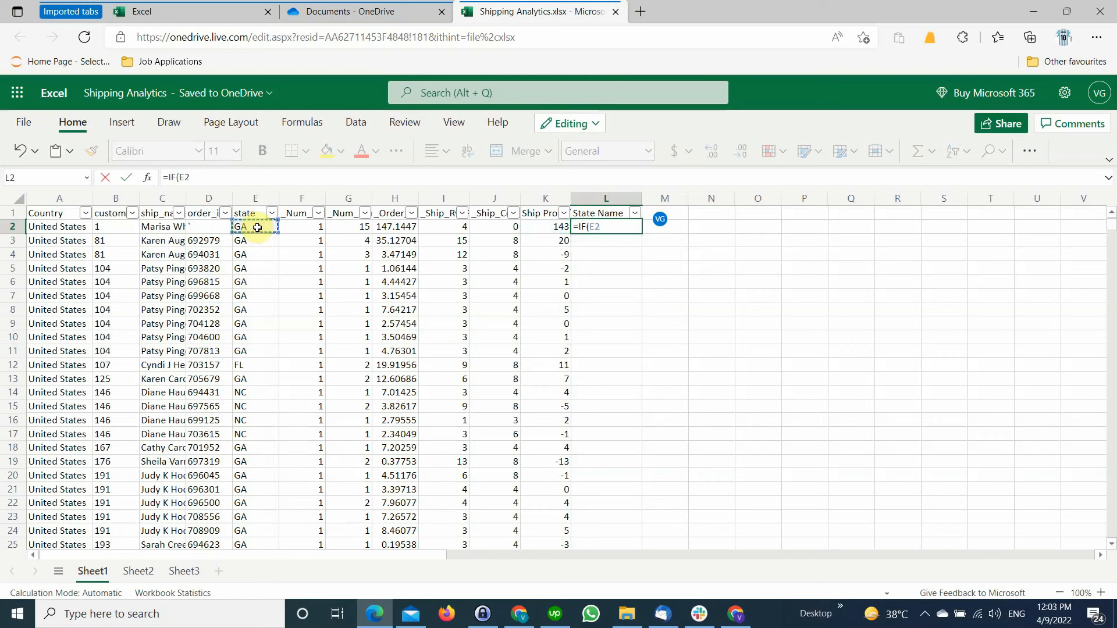
pyautogui.write('="G')
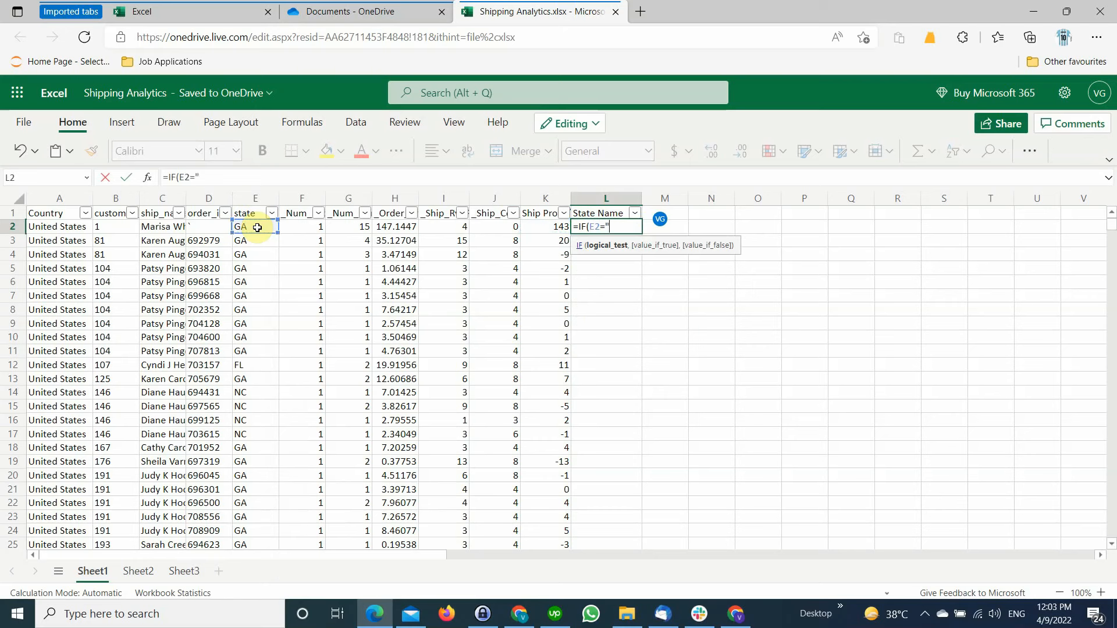
pyautogui.write('A",')
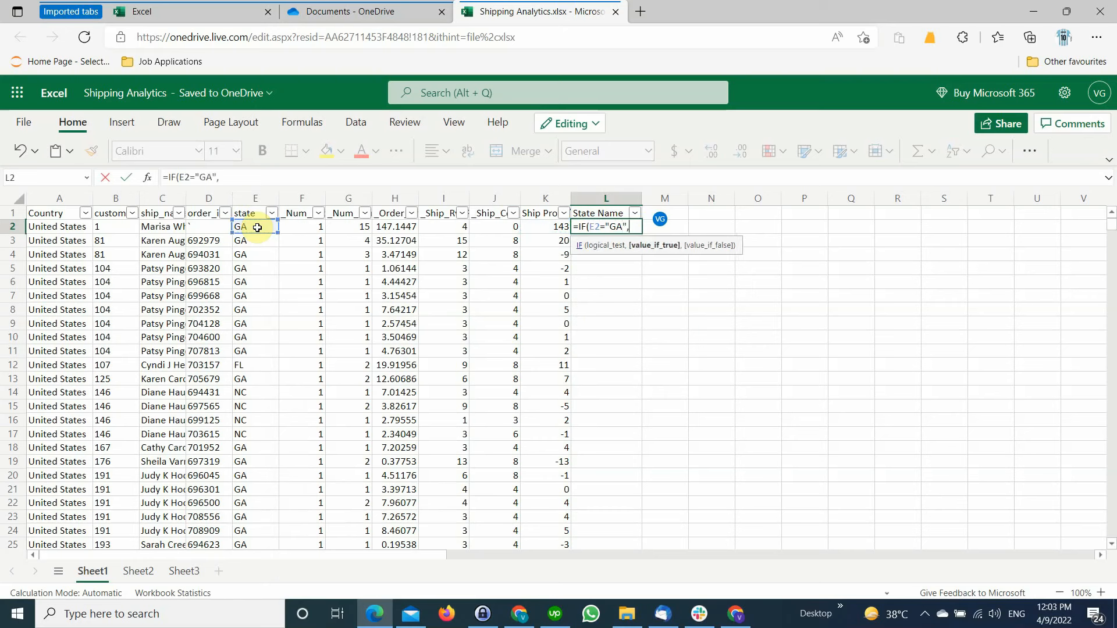
pyautogui.write('"Geor')
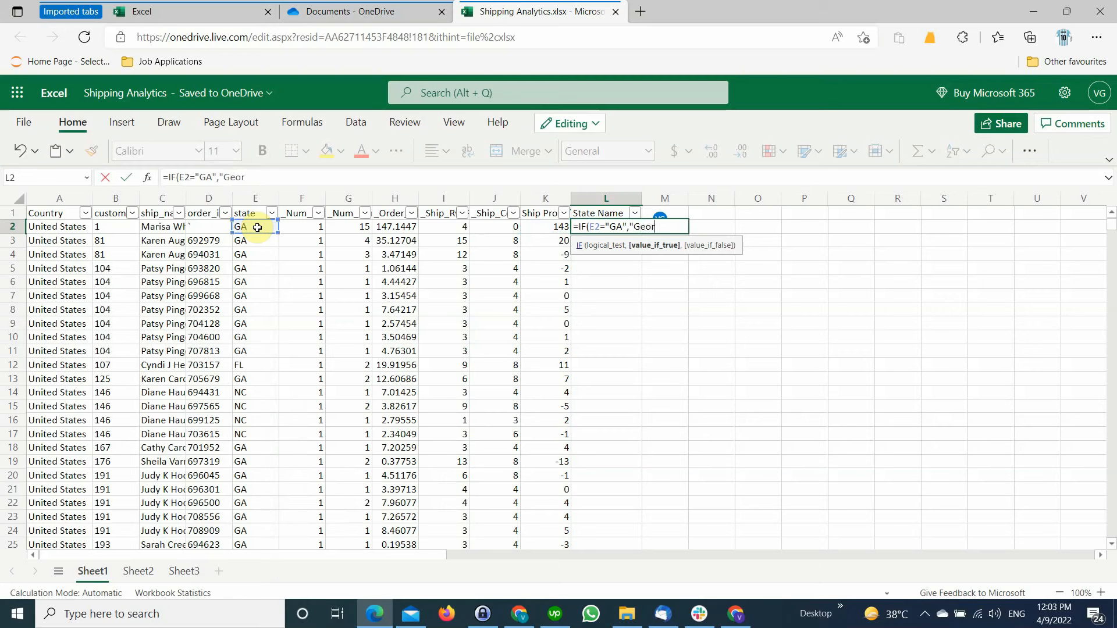
pyautogui.write('gia",')
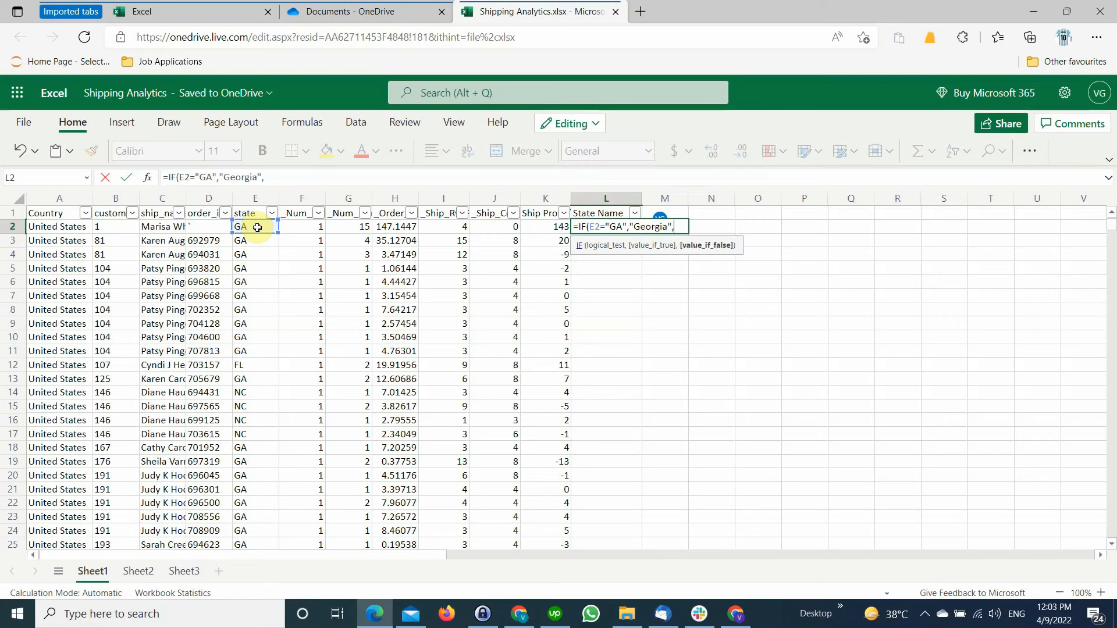
pyautogui.write('"")')
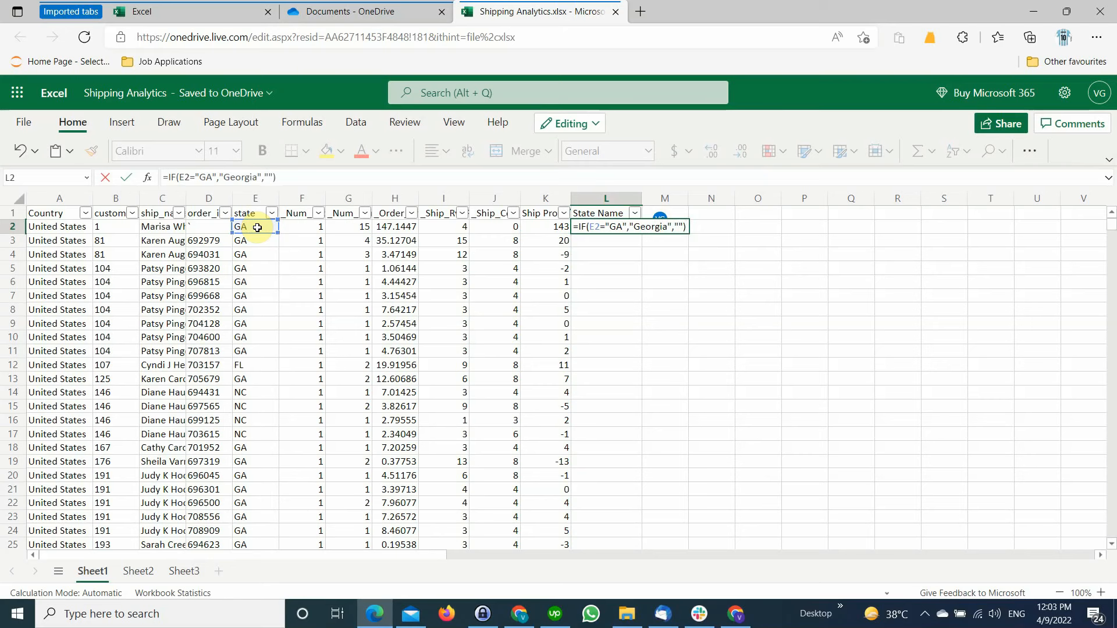
pyautogui.press('Return')
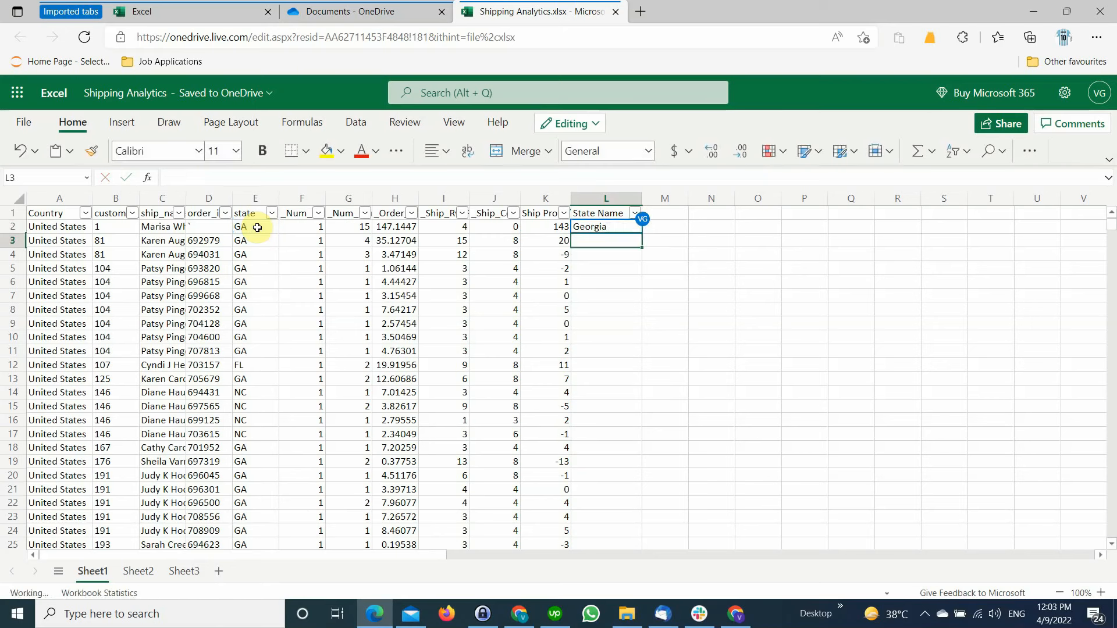
# Fill the State Name formula from L2 down through L17
pyautogui.click(617, 225)
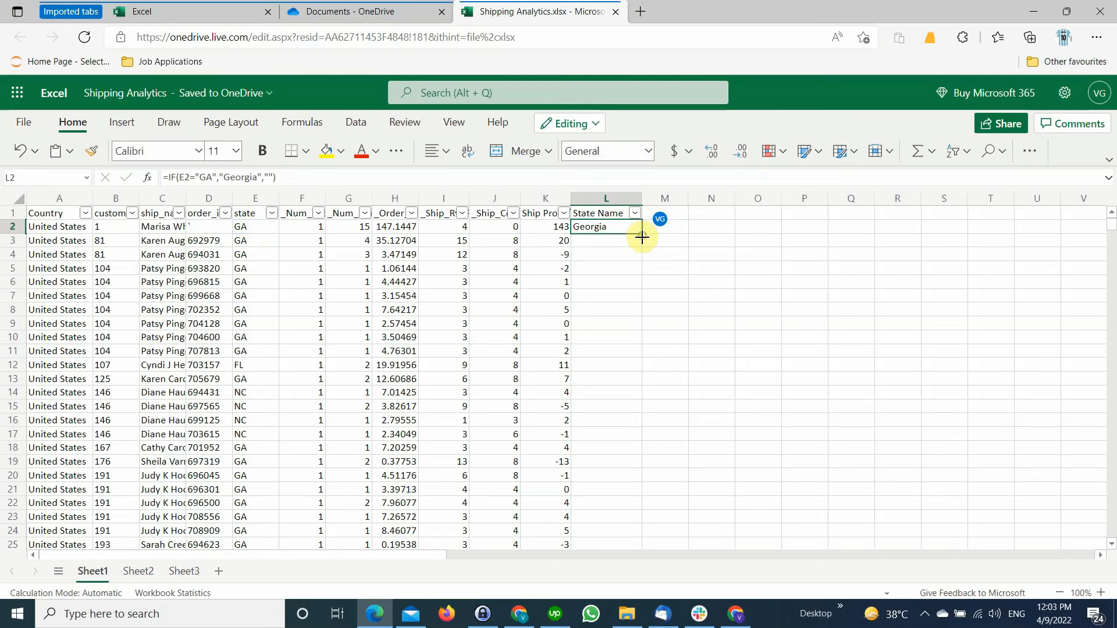
pyautogui.moveTo(641, 236); pyautogui.dragTo(654, 439)
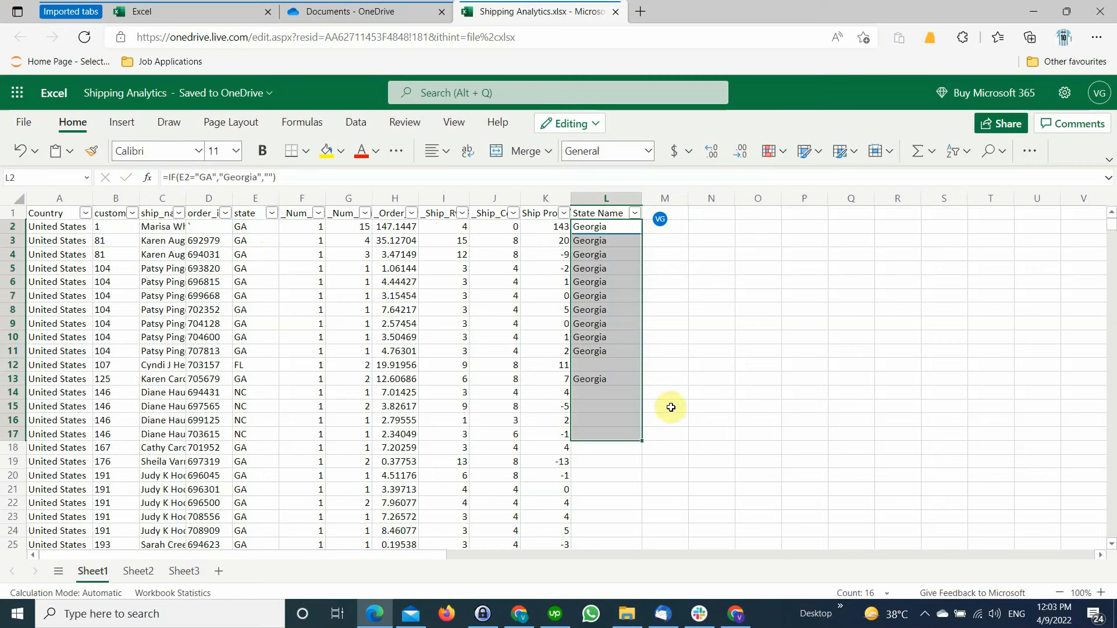
# Check the copied State Name formulas against the state codes, including the FL row and the first NC row
pyautogui.click(605, 255)
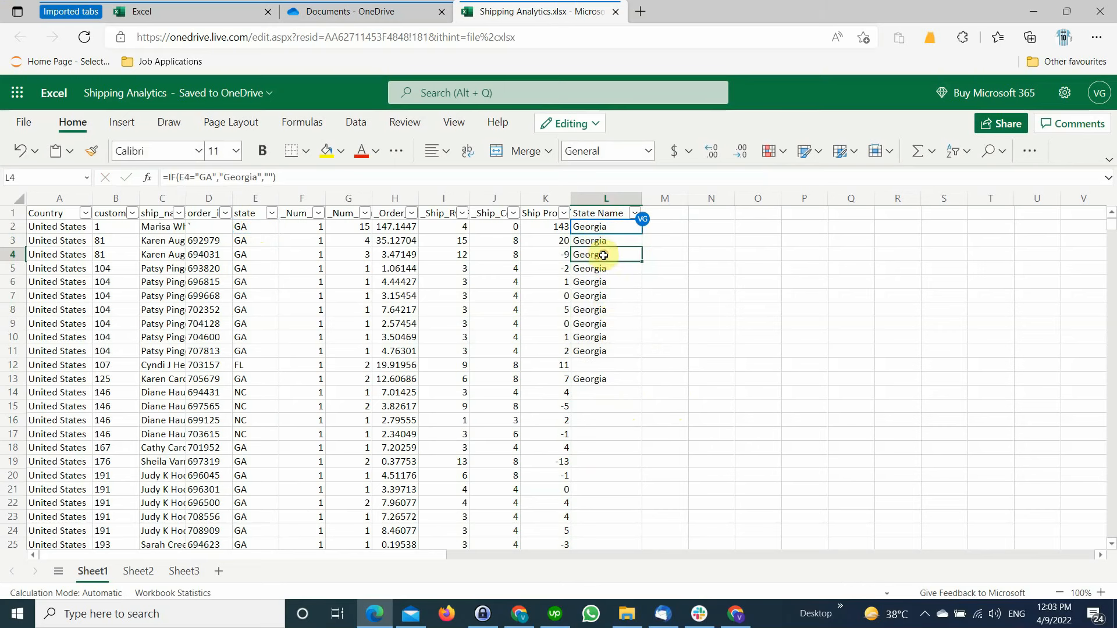
pyautogui.click(264, 306)
pyautogui.click(615, 283)
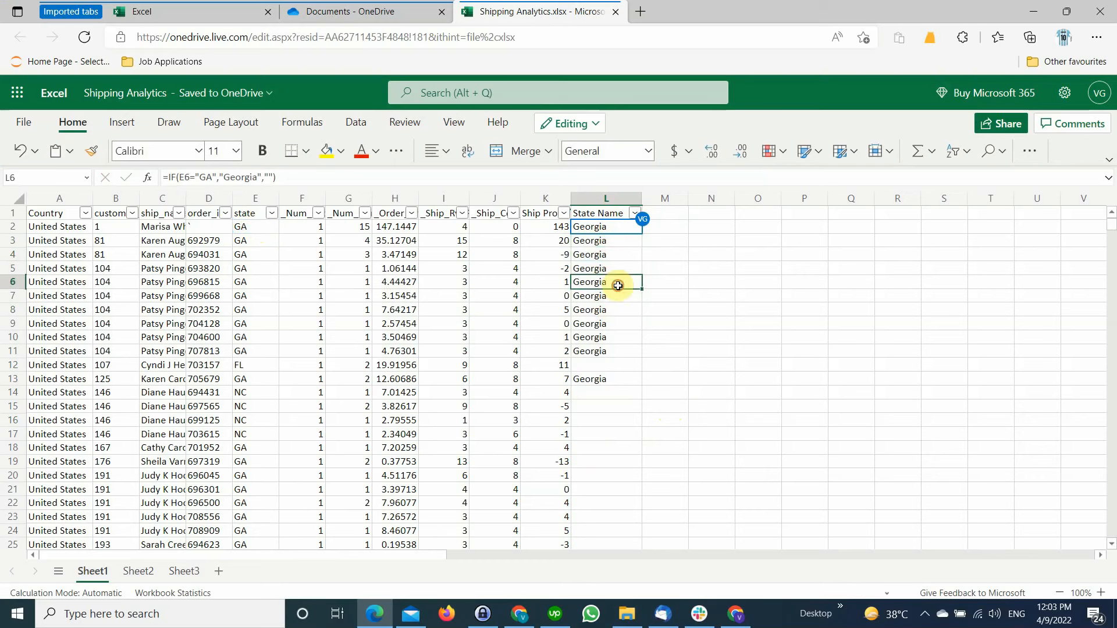
pyautogui.click(599, 358)
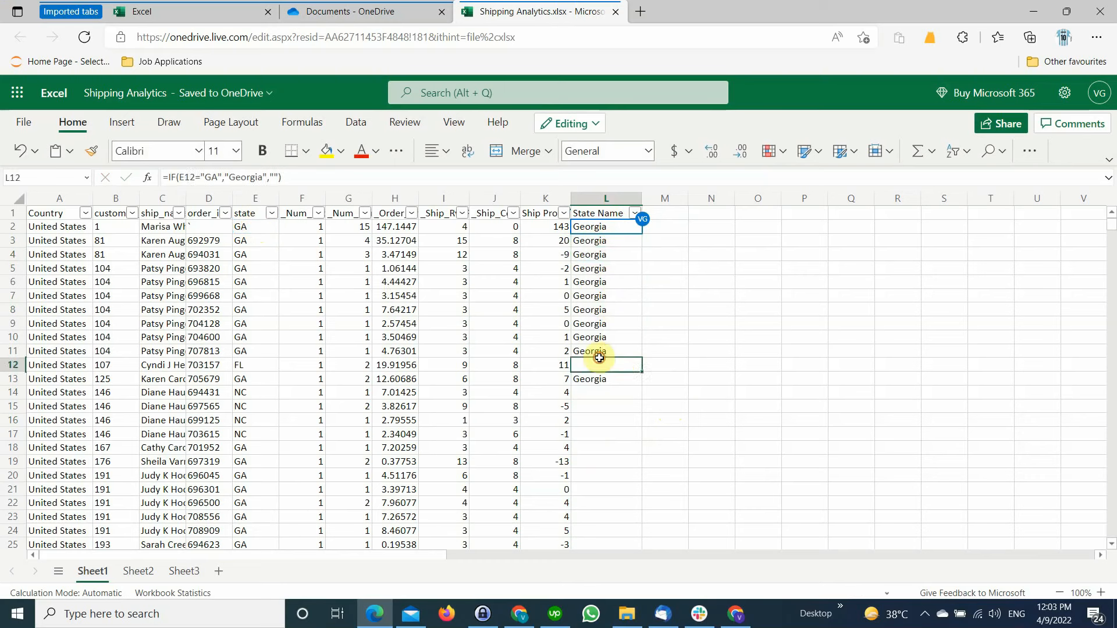
pyautogui.click(599, 393)
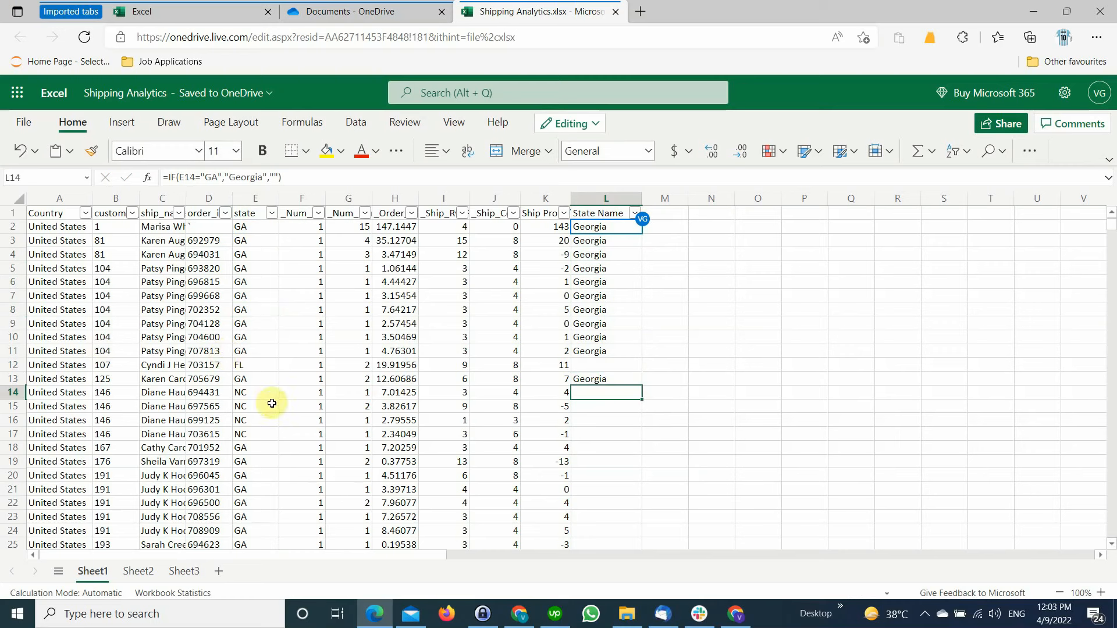
pyautogui.click(258, 365)
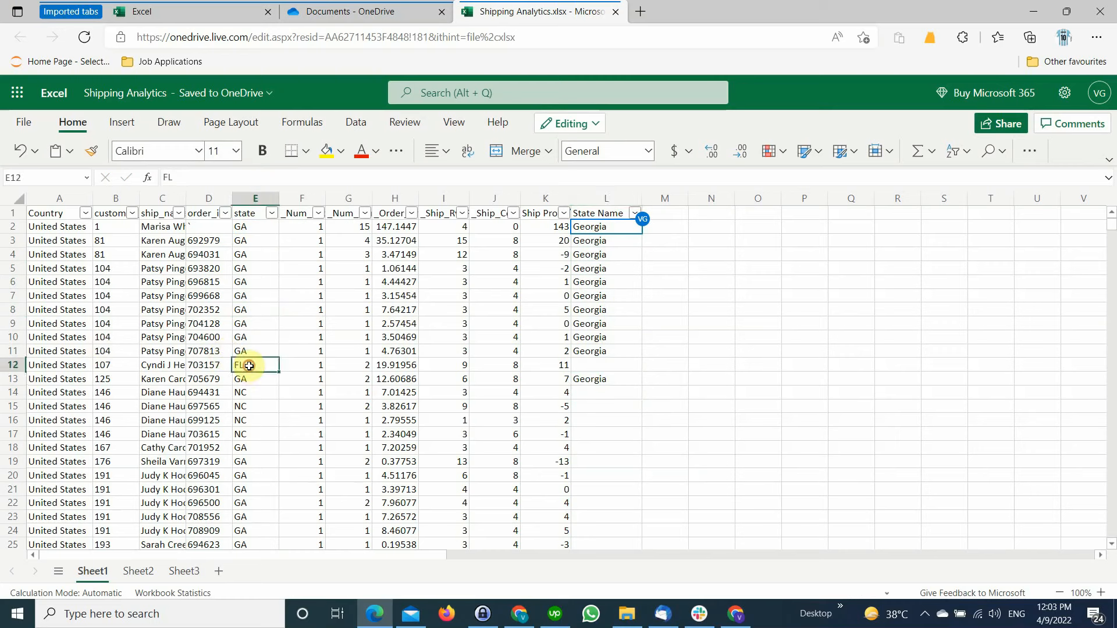
pyautogui.click(585, 364)
# Try to replace the empty false value in L2's formula with a nested IF returning "Florida" when E2="FL" and blank otherwise
pyautogui.click(601, 229)
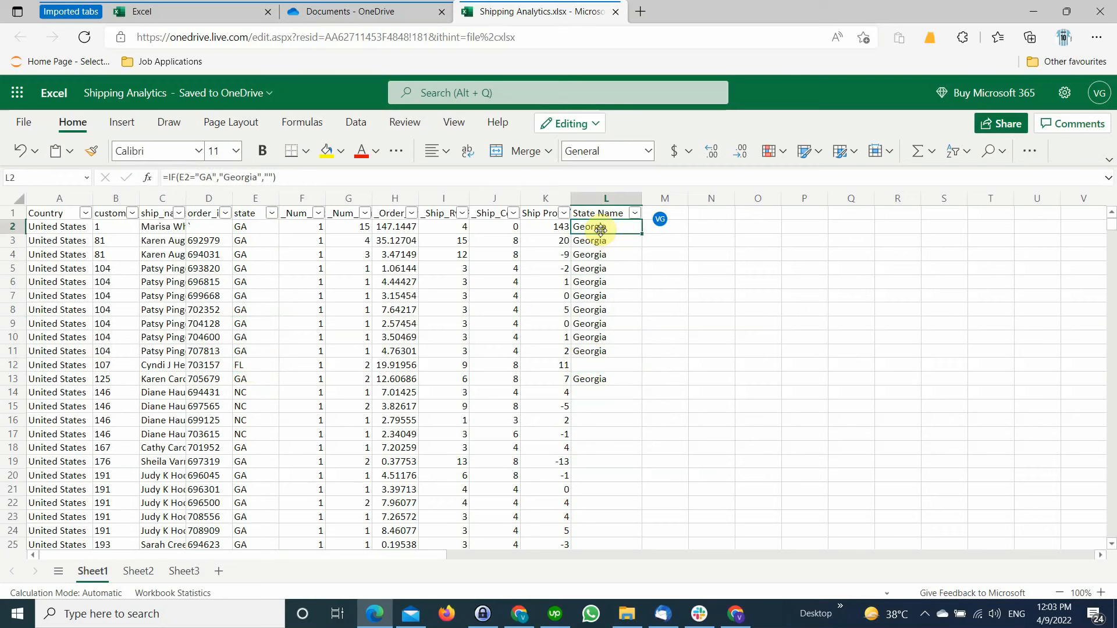
pyautogui.click(272, 176)
pyautogui.doubleClick(272, 176)
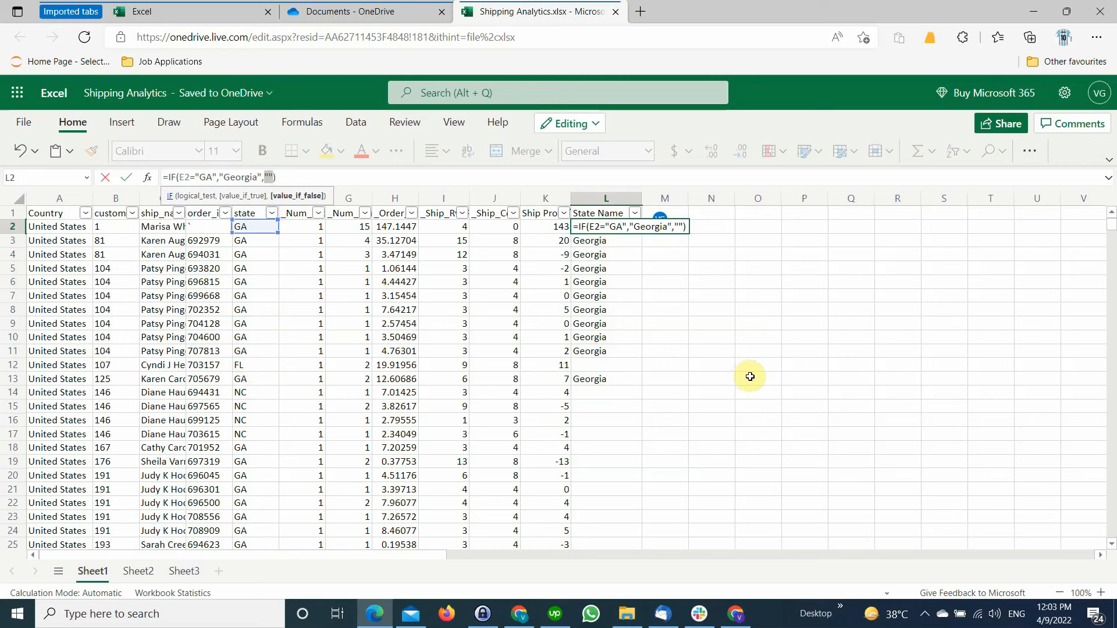
pyautogui.write('if(')
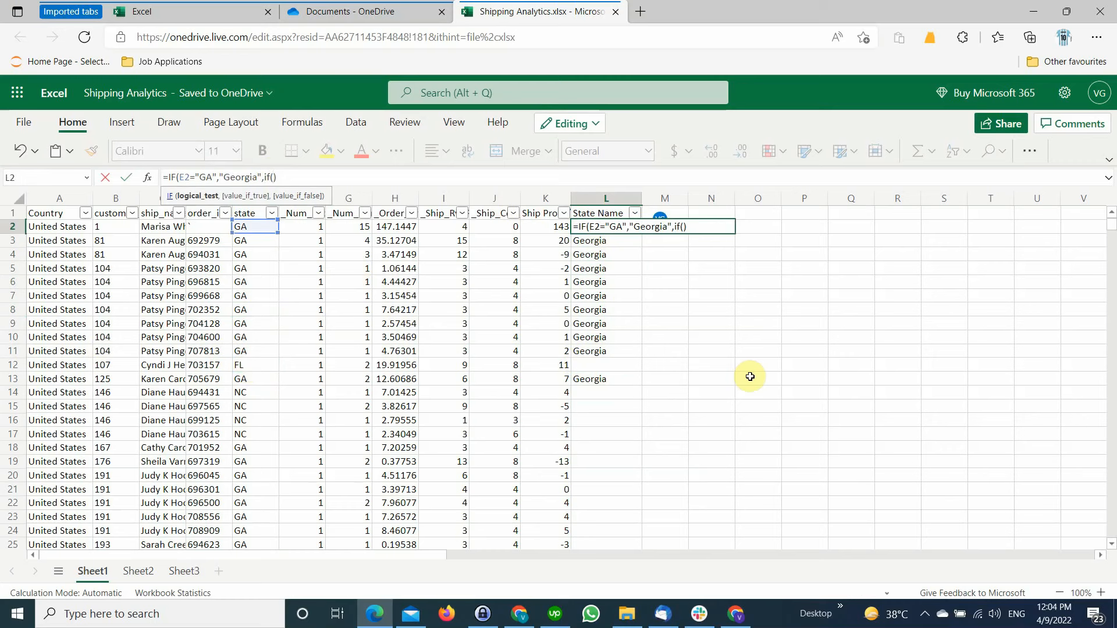
pyautogui.click(258, 229)
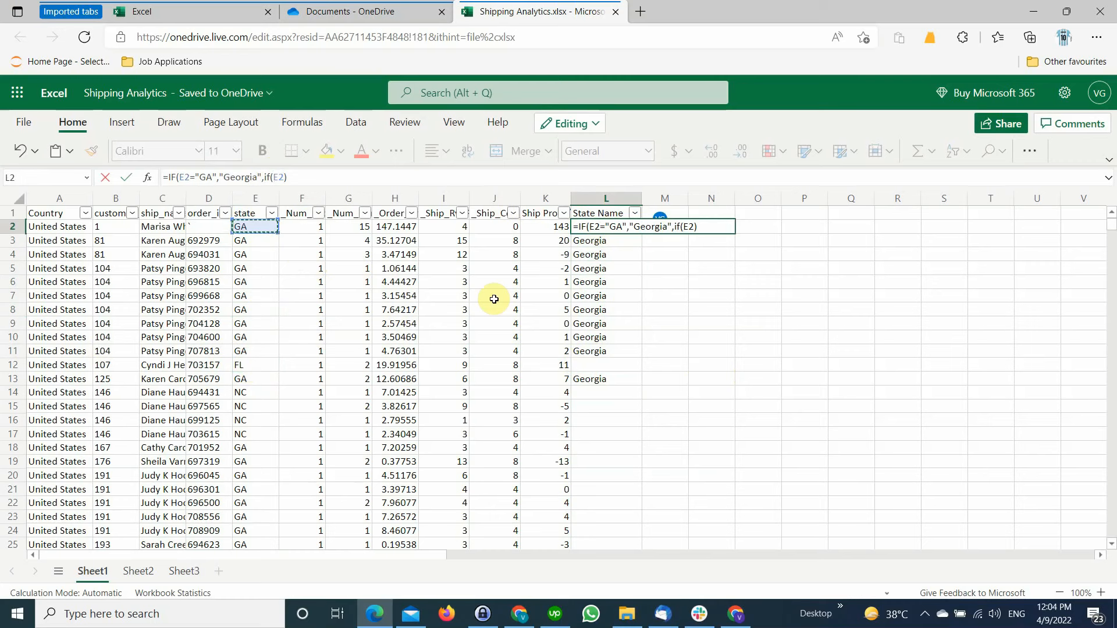
pyautogui.write('=')
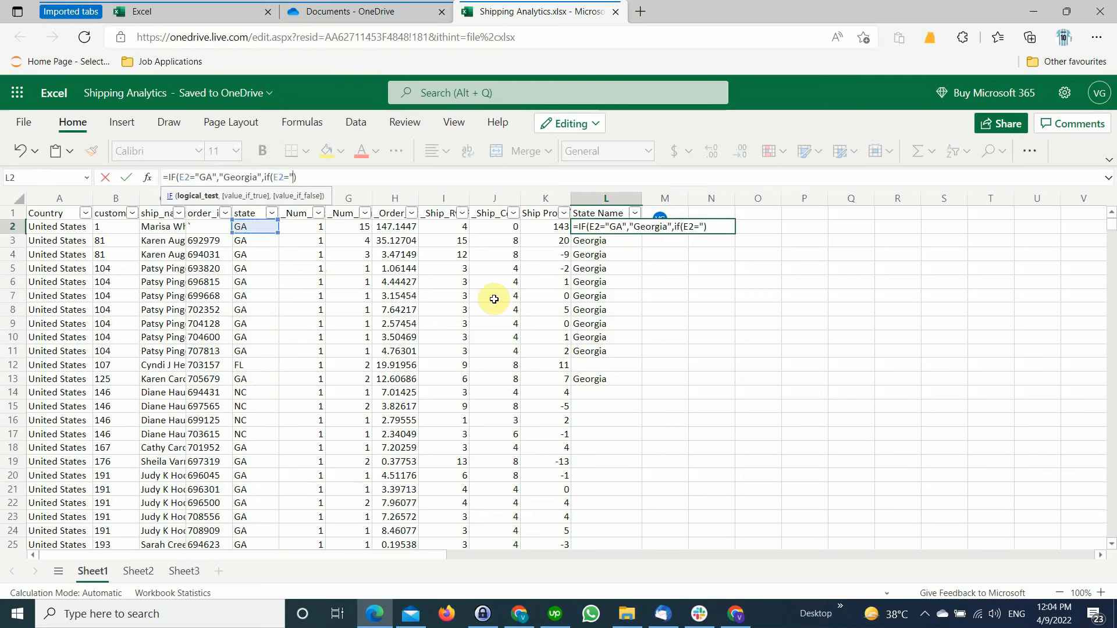
pyautogui.write('"FL"')
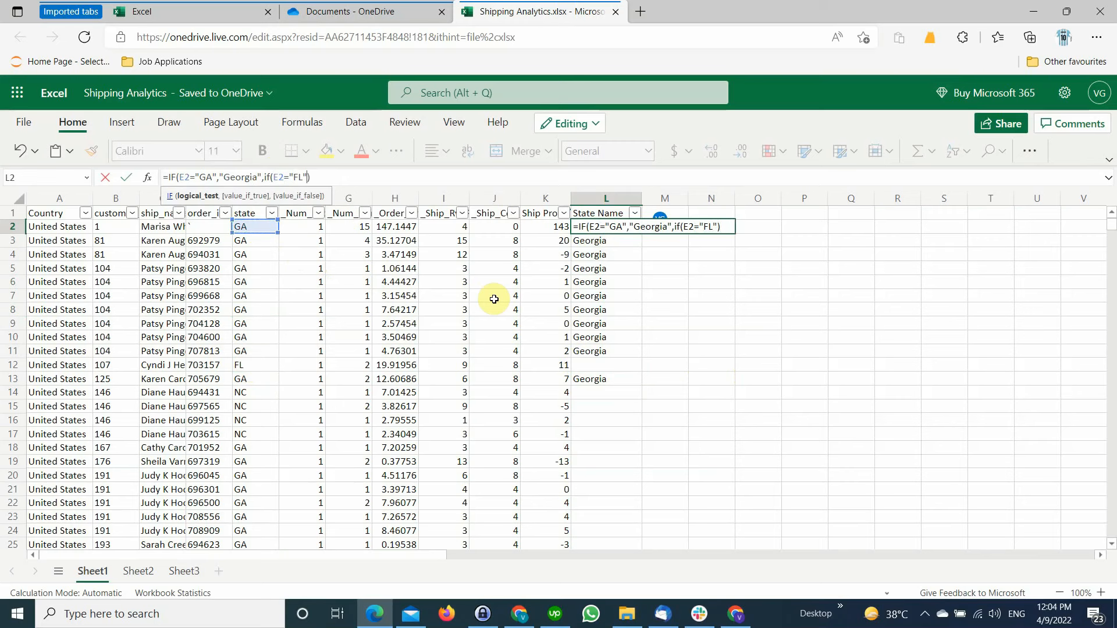
pyautogui.write(',Fl')
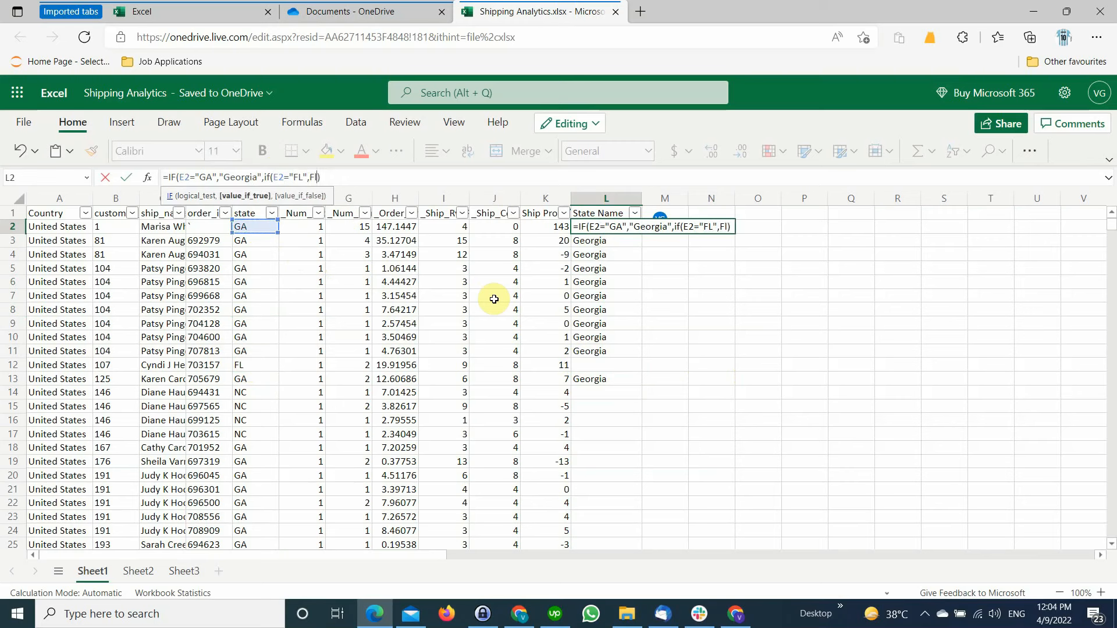
pyautogui.write('orida')
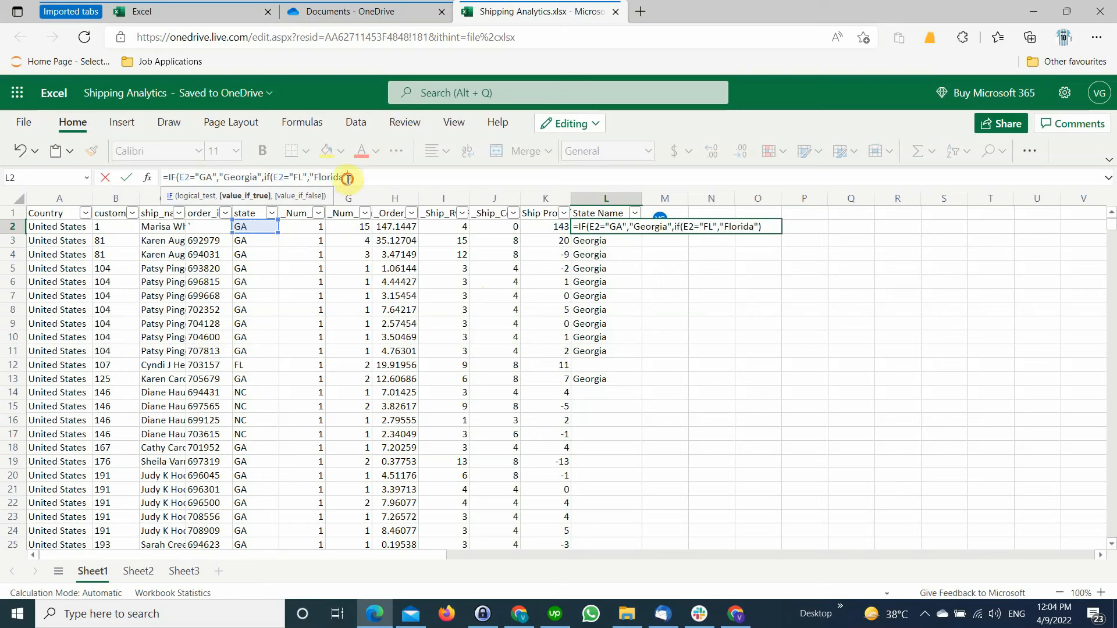
pyautogui.write(',""(')
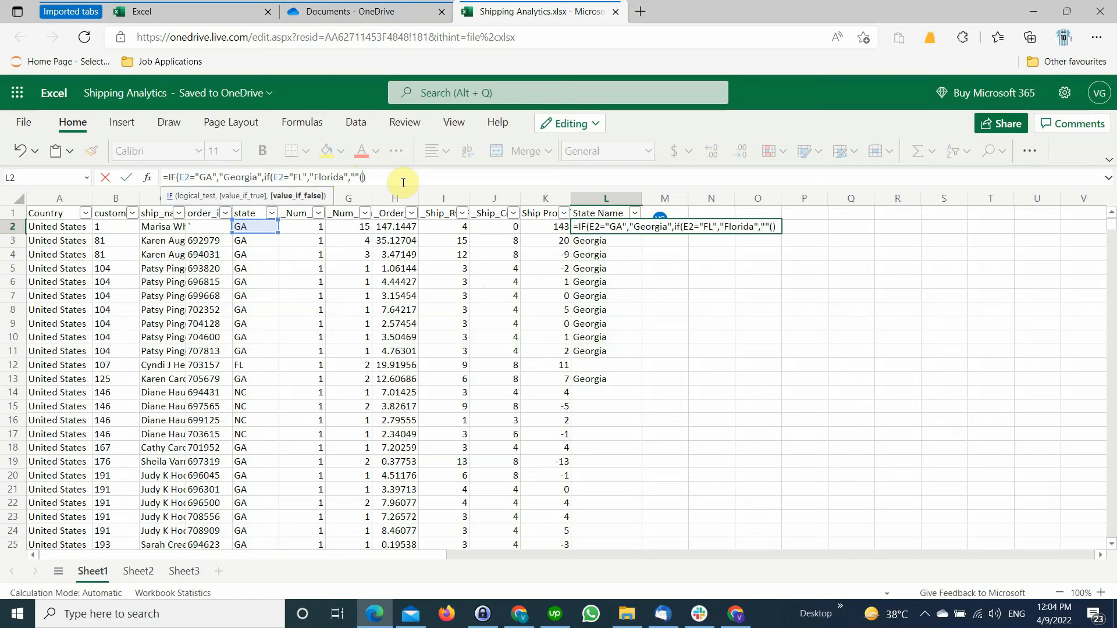
pyautogui.press('Return')
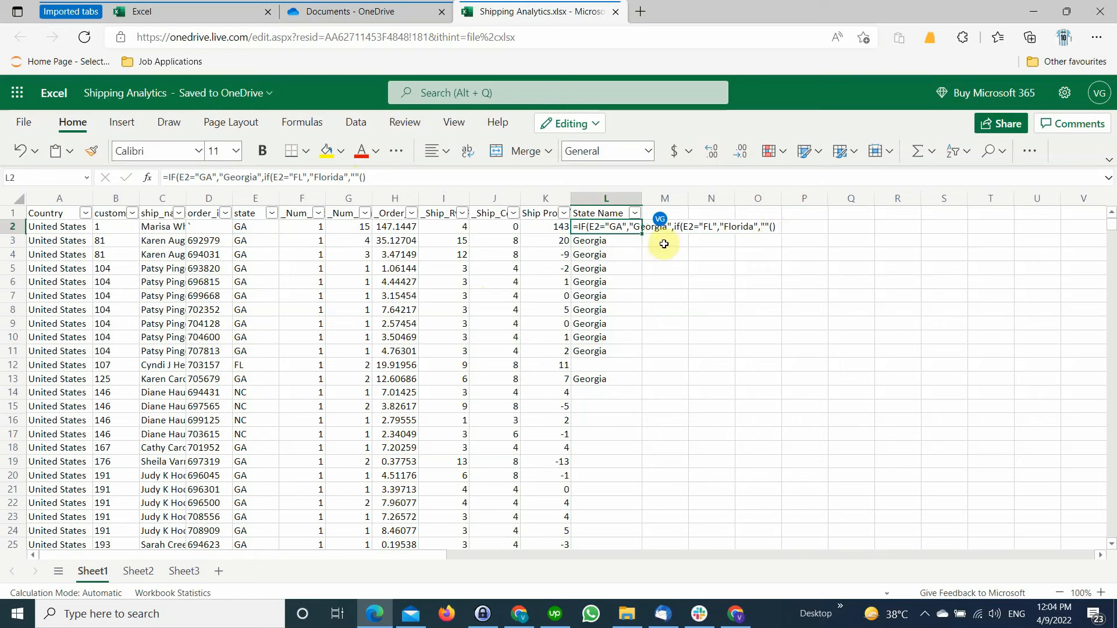
# Copy the nested IF formula from L2 down into L3 and dismiss the keyboard shortcuts notice
pyautogui.click(641, 241)
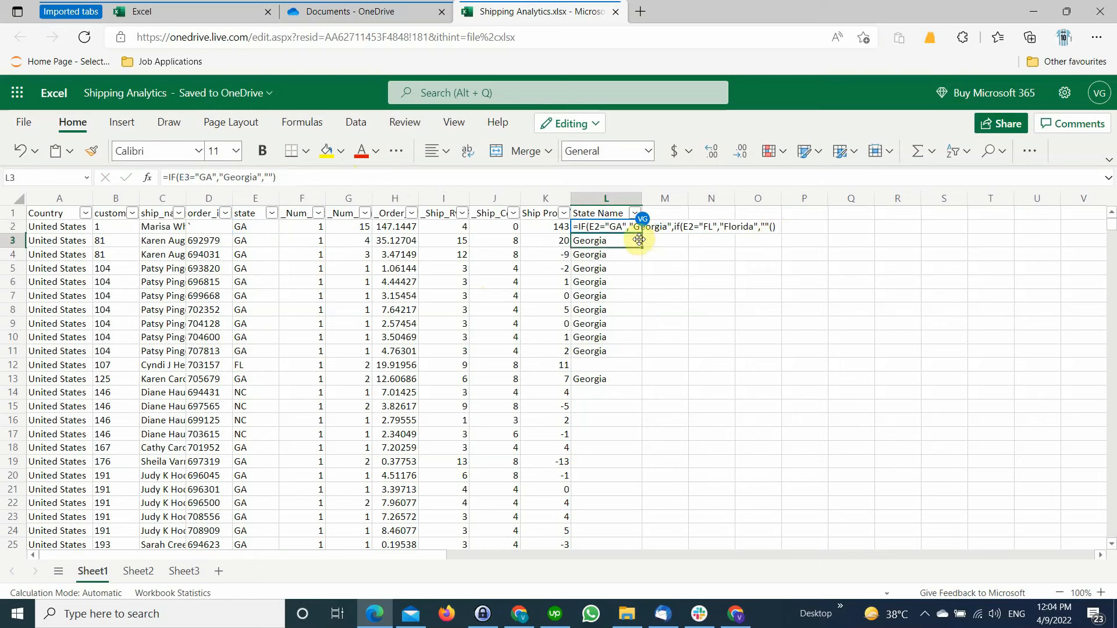
pyautogui.hotkey('ctrl', 'd')
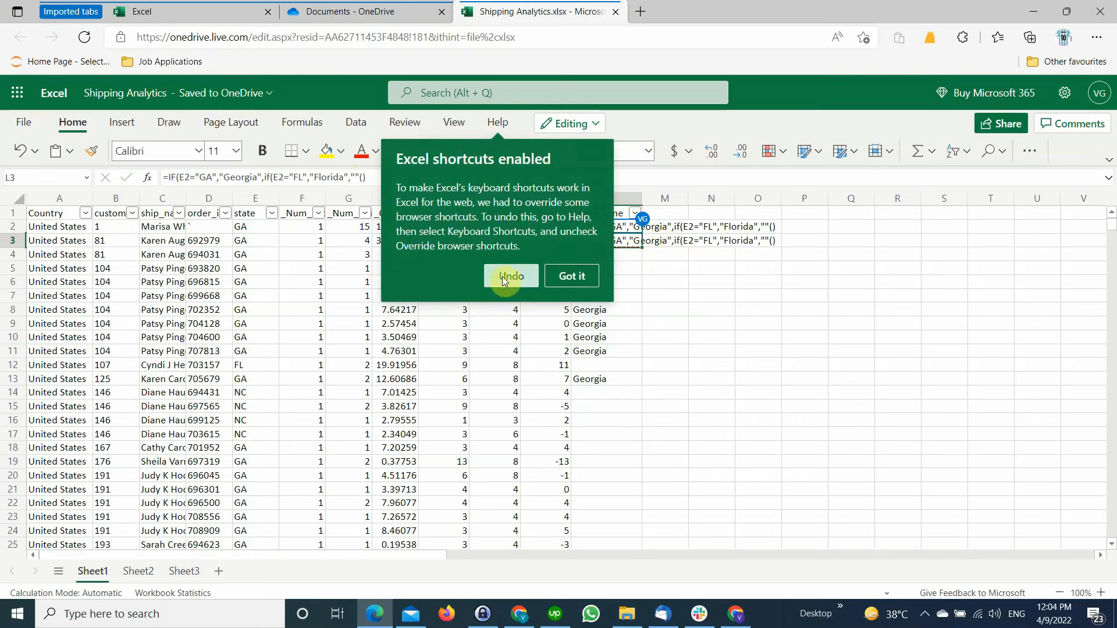
pyautogui.click(587, 277)
pyautogui.click(616, 226)
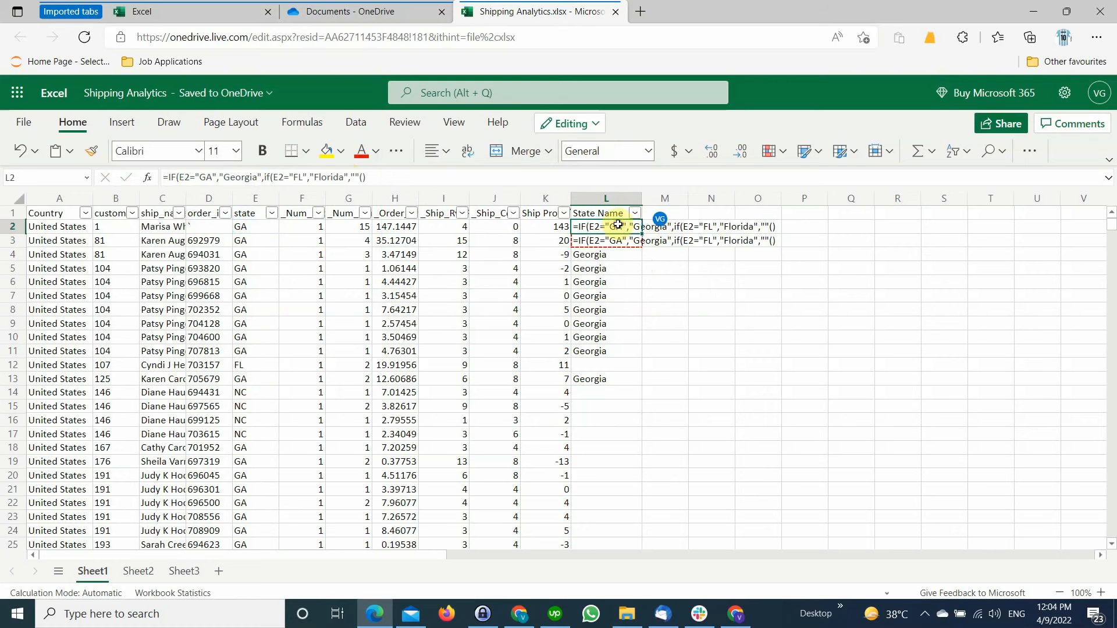
pyautogui.click(260, 172)
pyautogui.press('Escape')
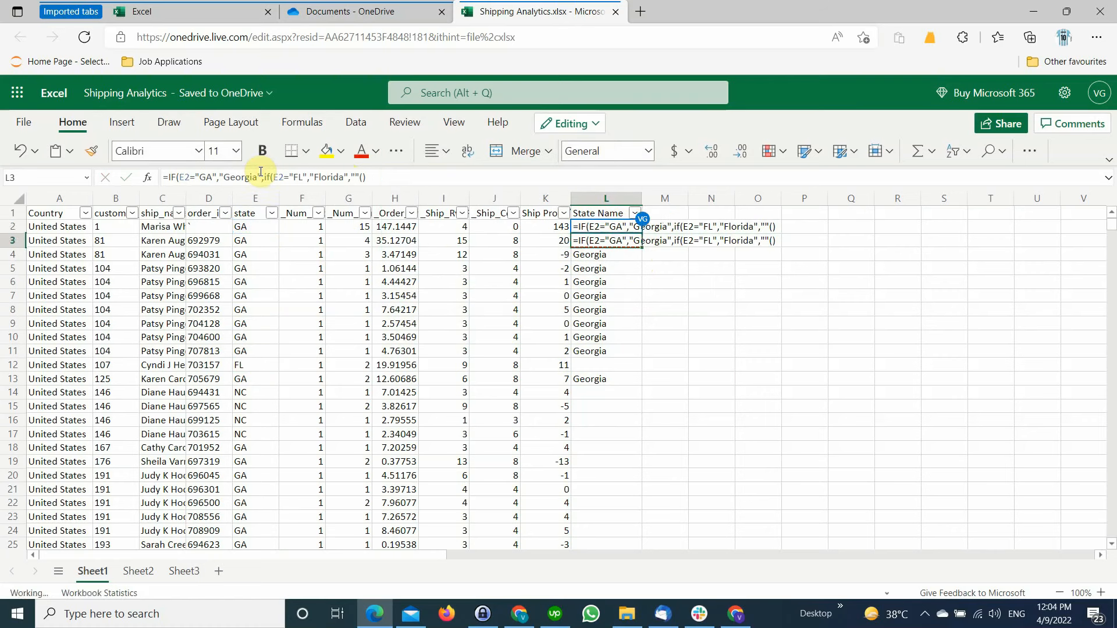
# Apply Text to Columns to column L with Space as the delimiter
pyautogui.click(606, 199)
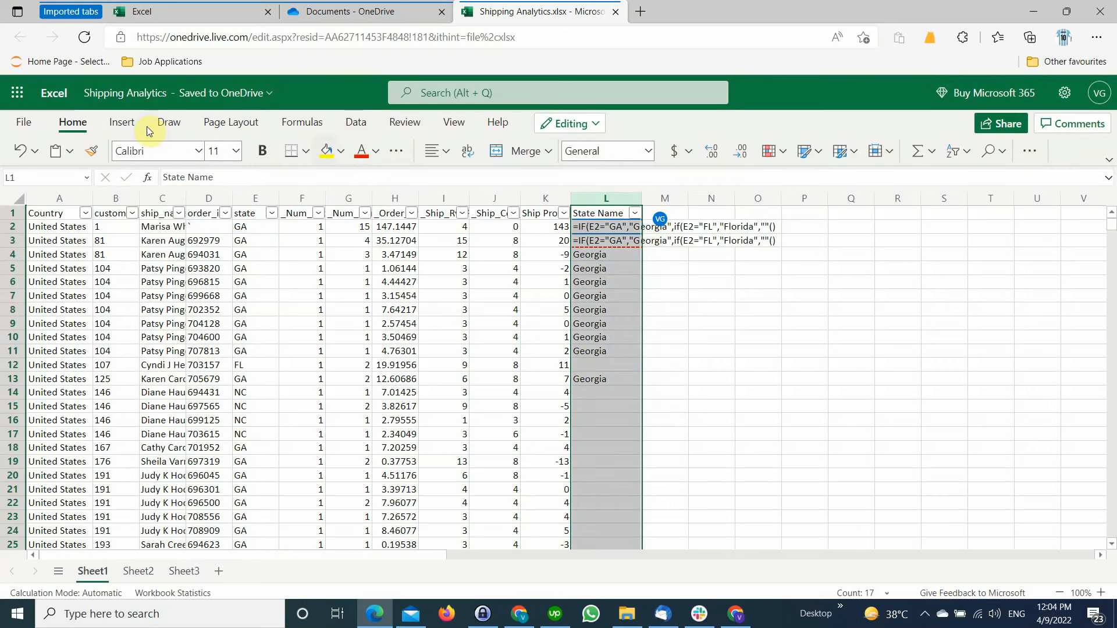
pyautogui.click(363, 128)
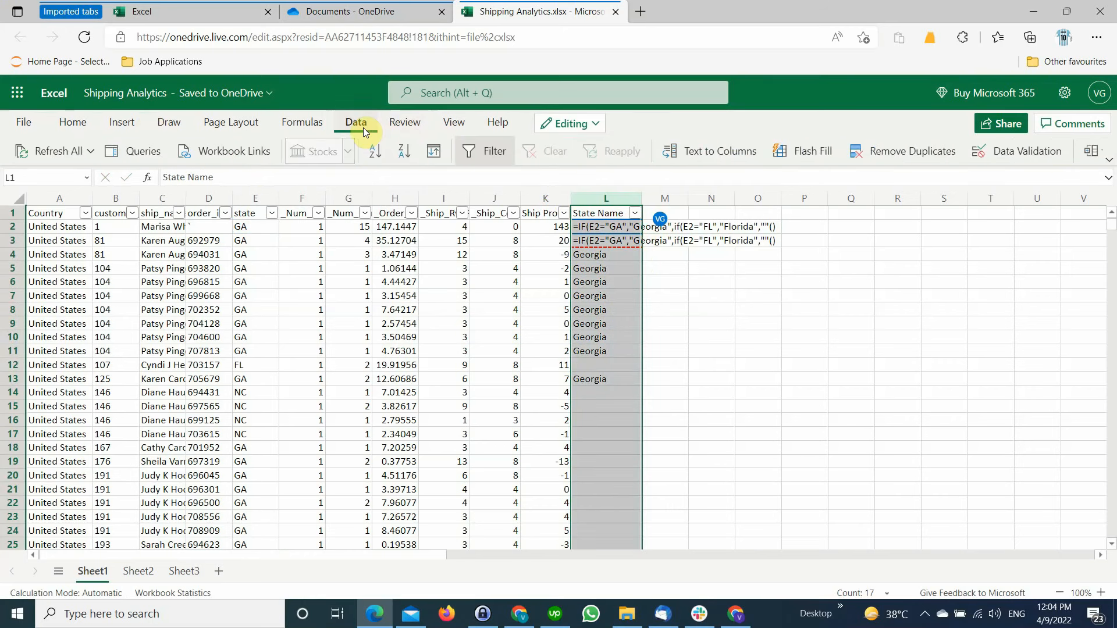
pyautogui.click(685, 154)
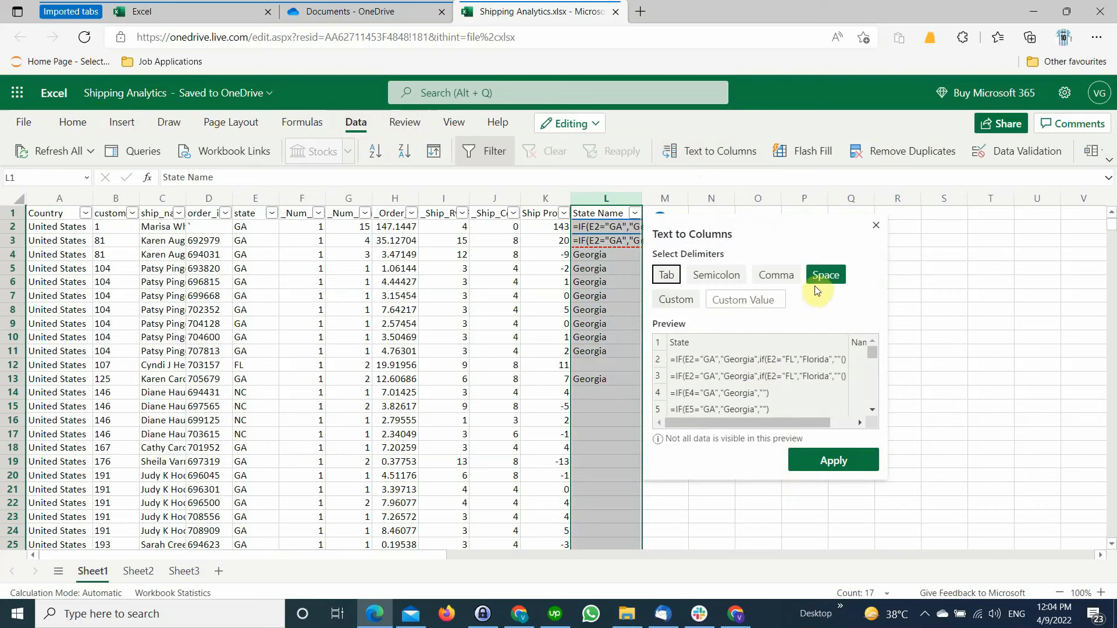
pyautogui.click(846, 462)
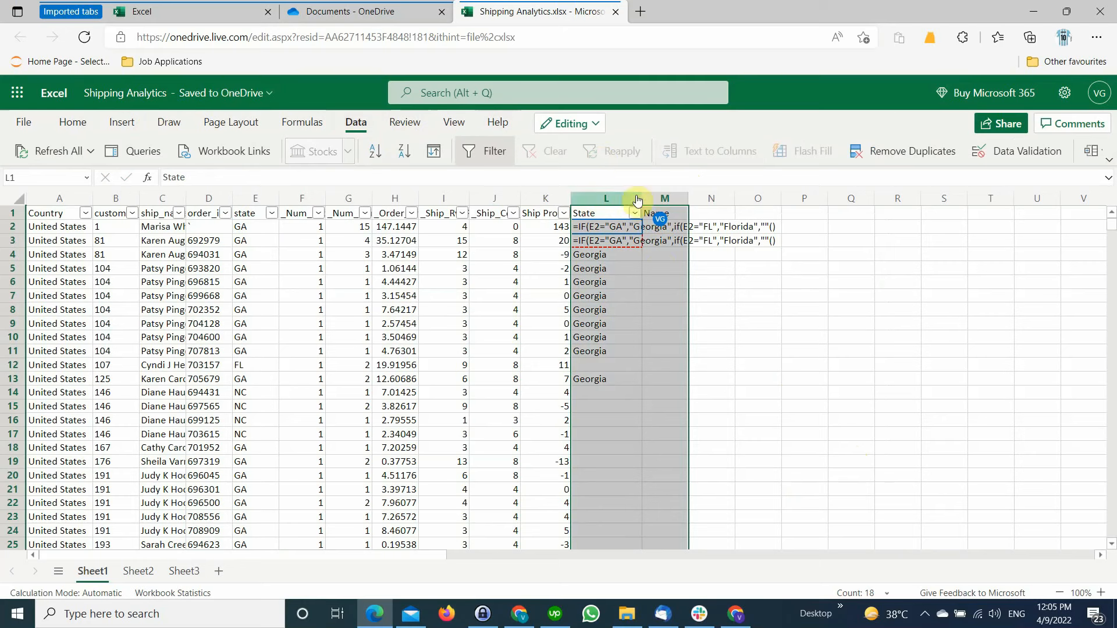
pyautogui.click(667, 228)
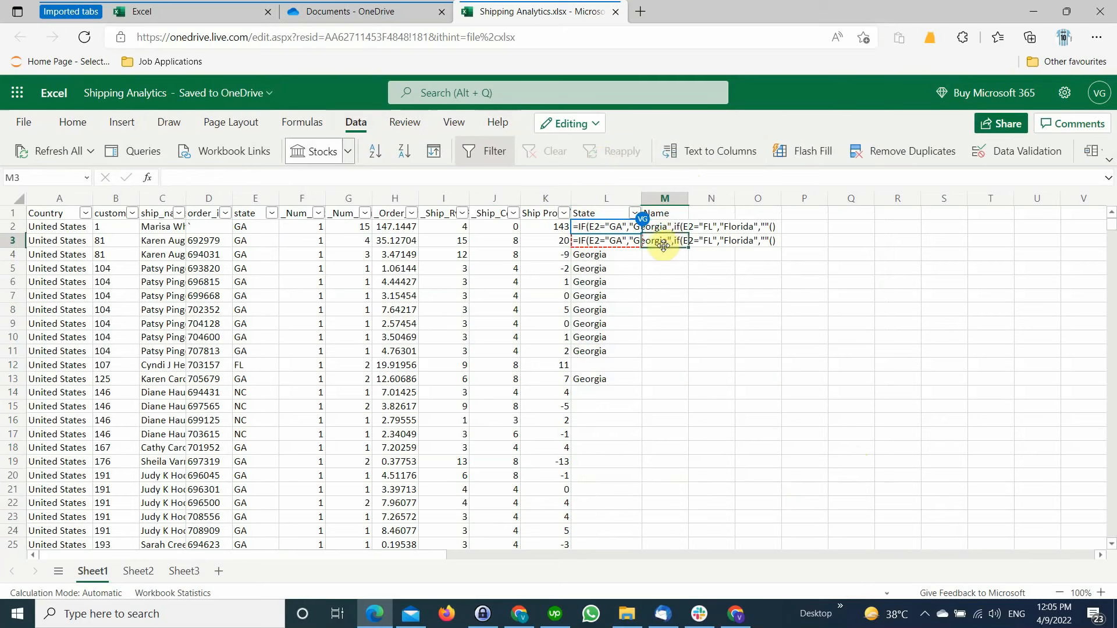
pyautogui.click(590, 199)
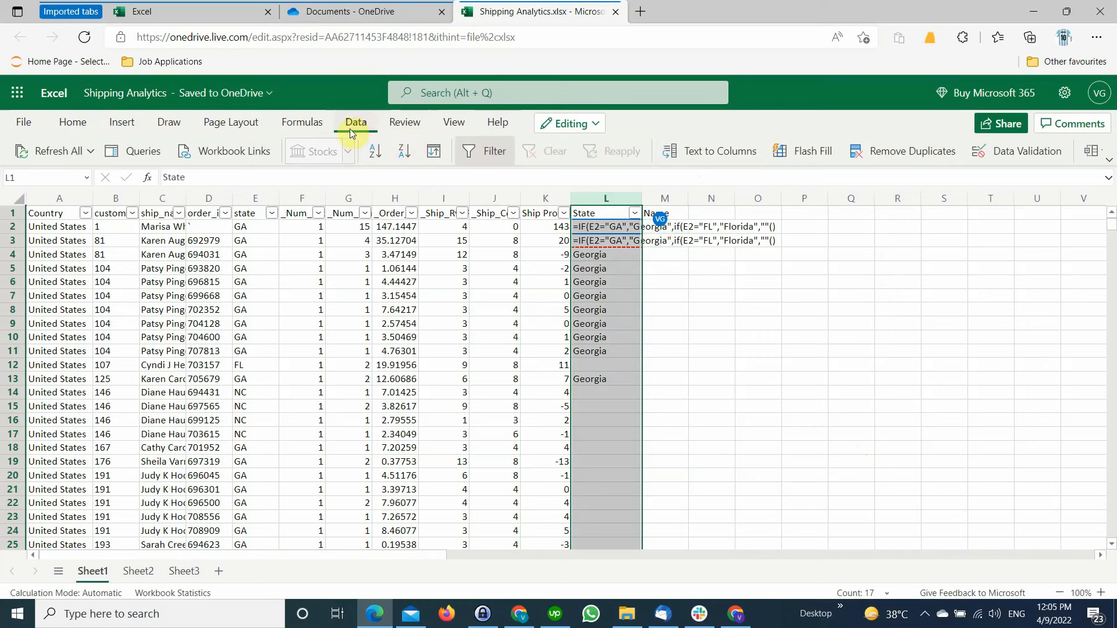
pyautogui.click(72, 122)
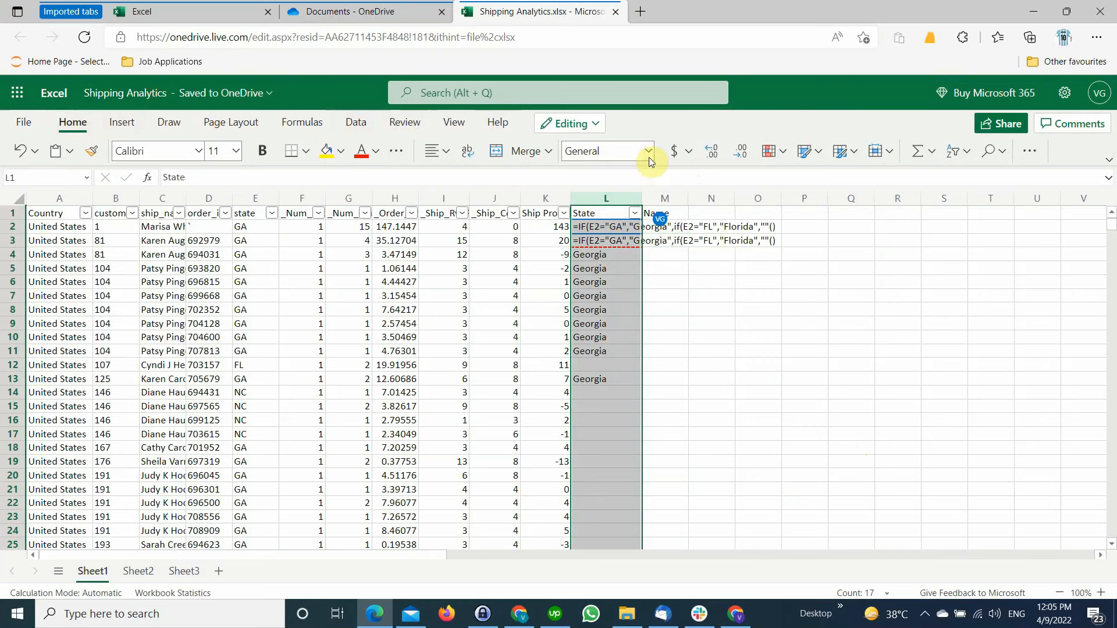
pyautogui.click(354, 122)
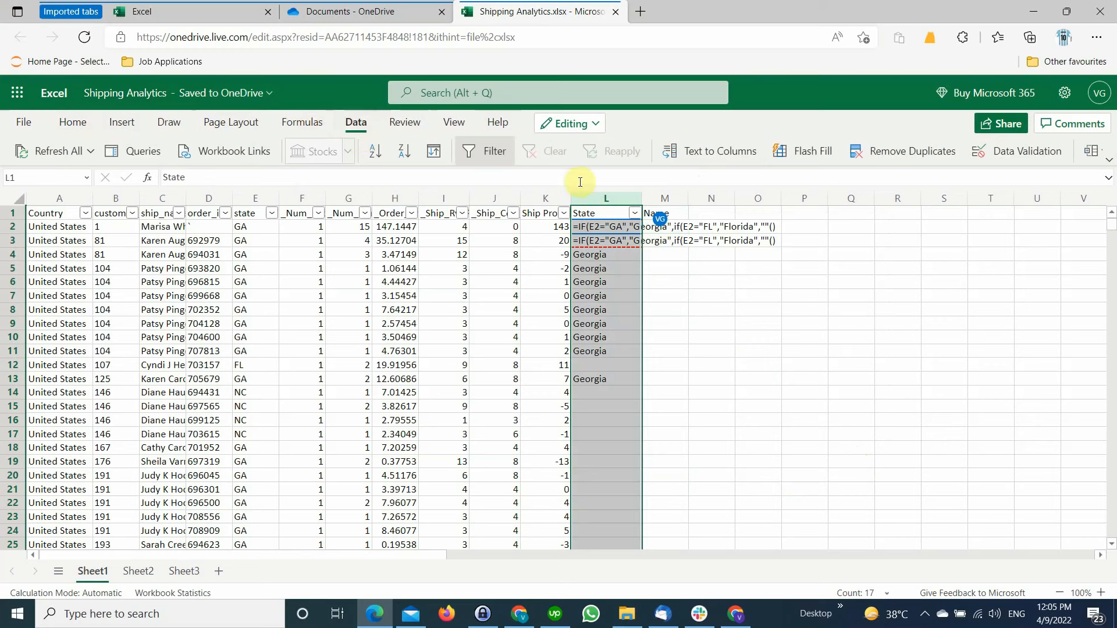
pyautogui.click(702, 159)
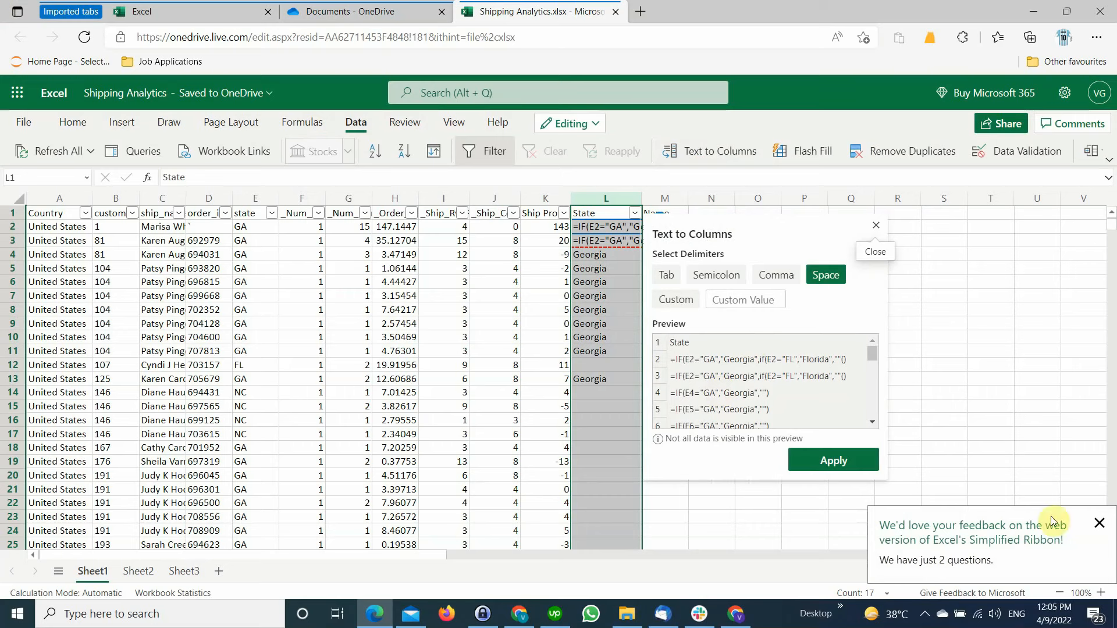
pyautogui.click(1099, 523)
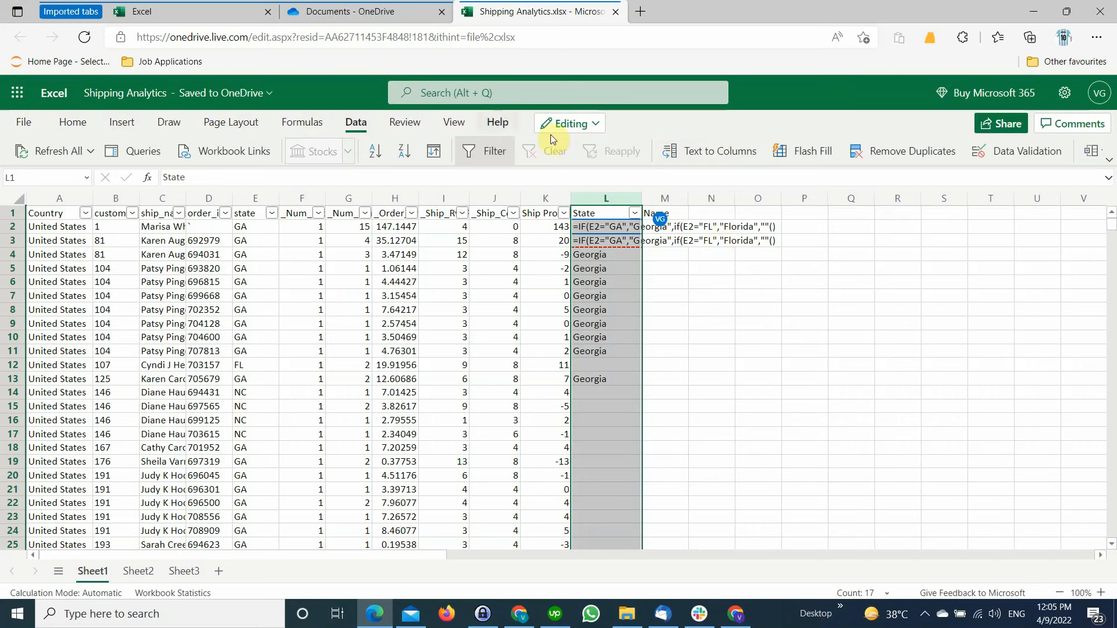
pyautogui.click(711, 151)
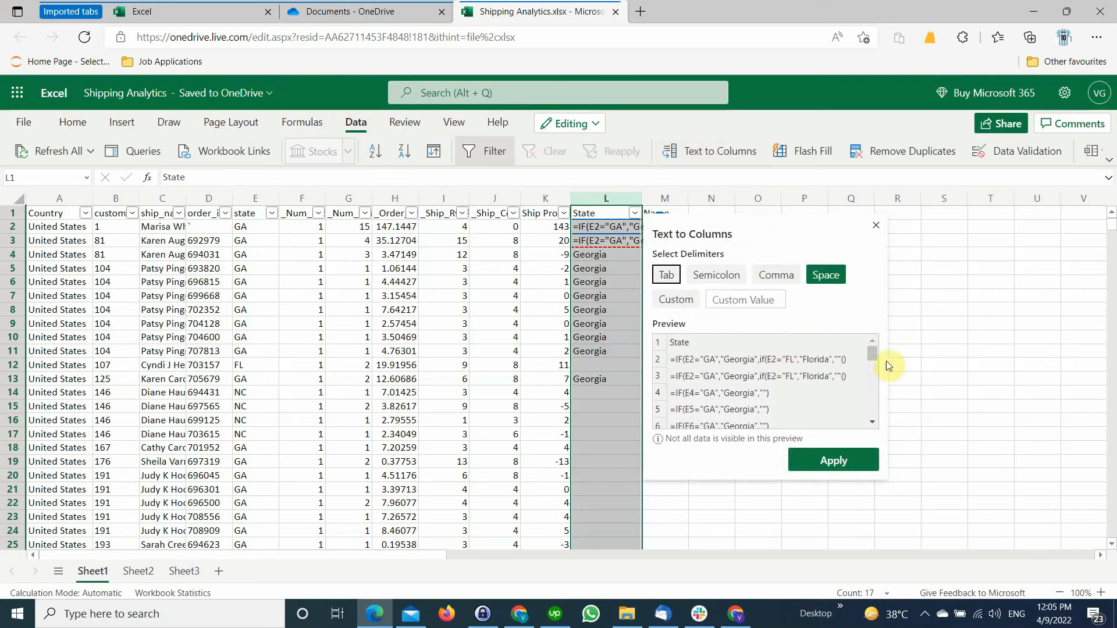
pyautogui.moveTo(871, 361)
pyautogui.mouseDown()
pyautogui.moveTo(874, 413)
pyautogui.moveTo(876, 351)
pyautogui.mouseUp()
pyautogui.click(687, 300)
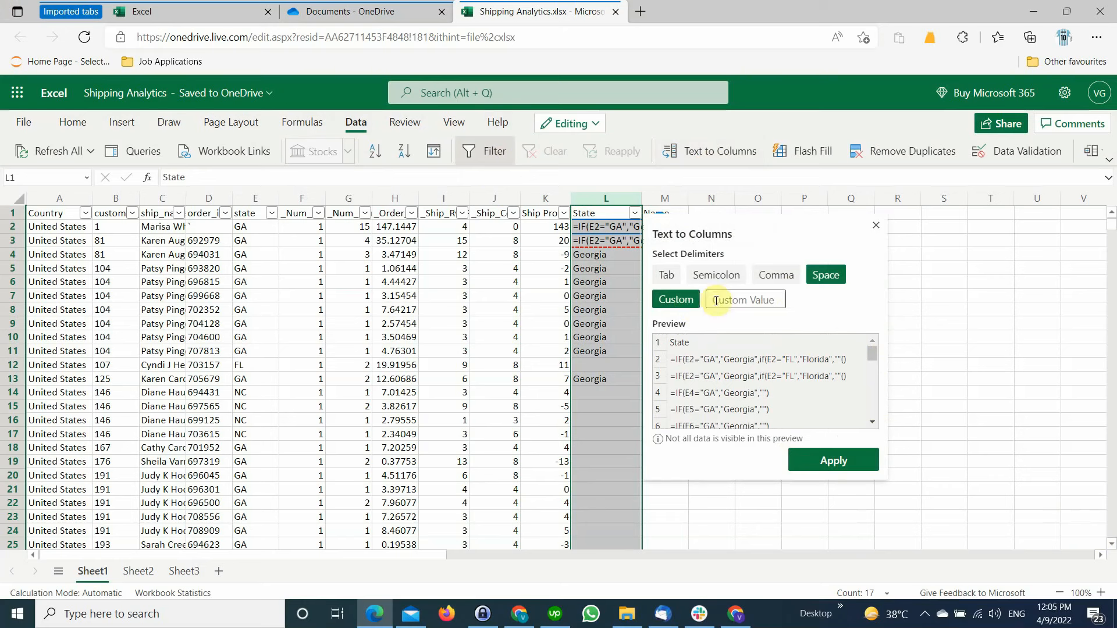
pyautogui.click(819, 279)
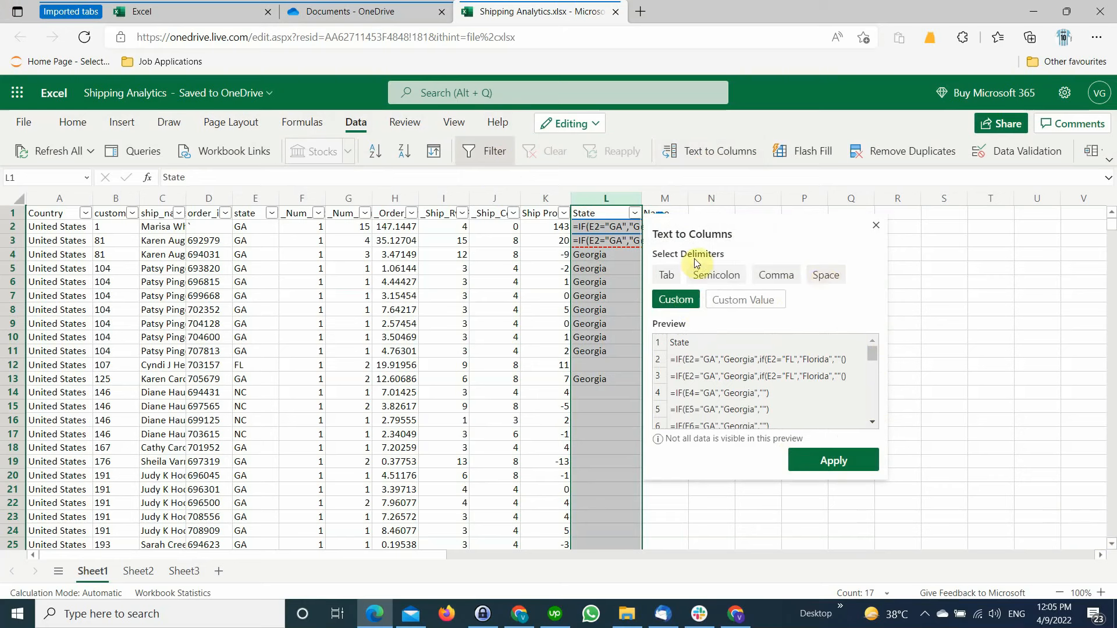
pyautogui.click(875, 226)
# Auto-fit the width of column L to its contents and re-enter the formula in L2
pyautogui.doubleClick(642, 199)
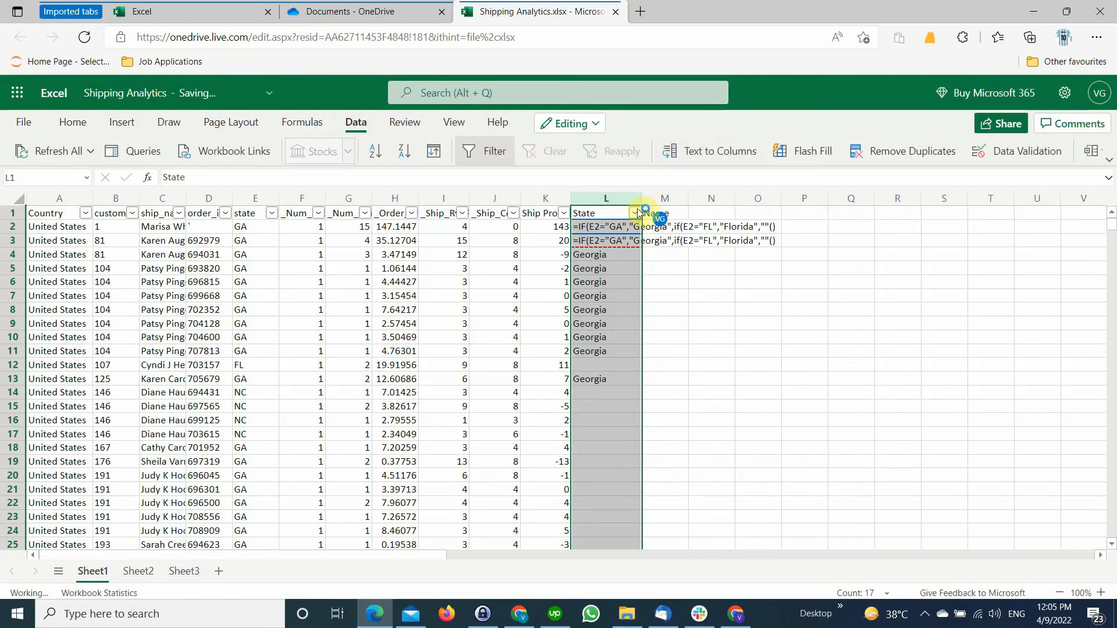
pyautogui.click(610, 230)
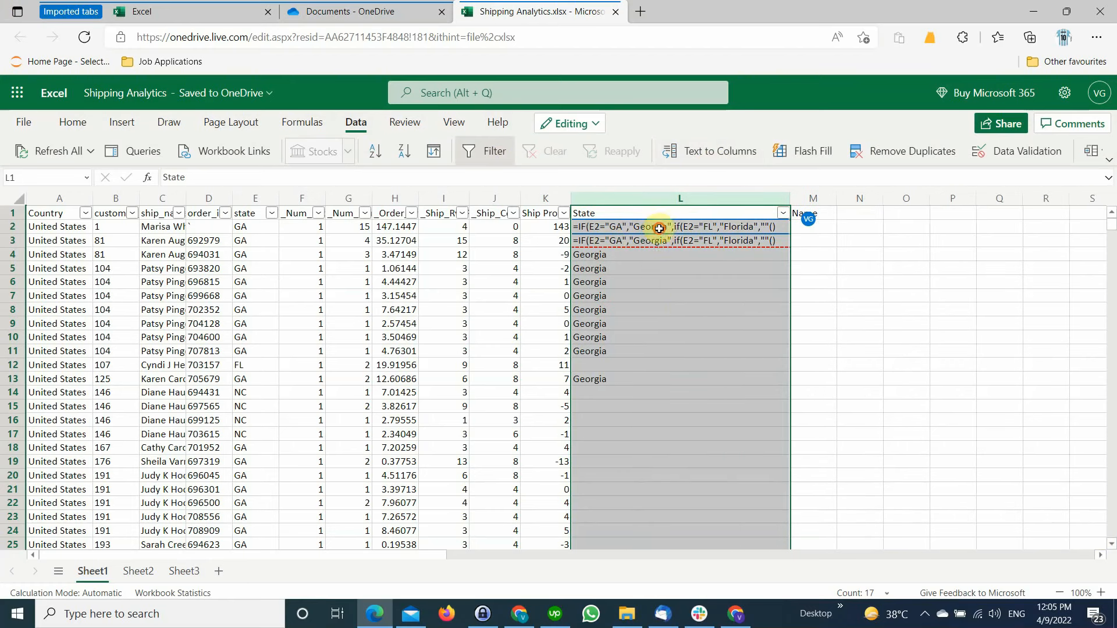
pyautogui.click(308, 177)
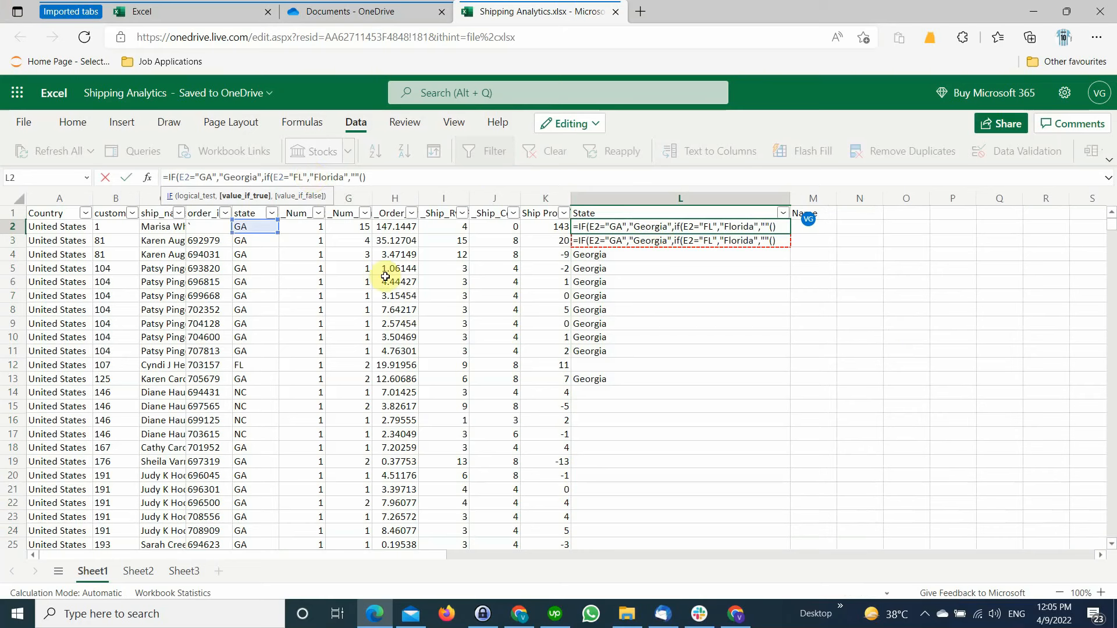
pyautogui.press('Return')
pyautogui.press('Down')
pyautogui.press('Down')
pyautogui.press('Up')
pyautogui.press('Up')
pyautogui.press('Up')
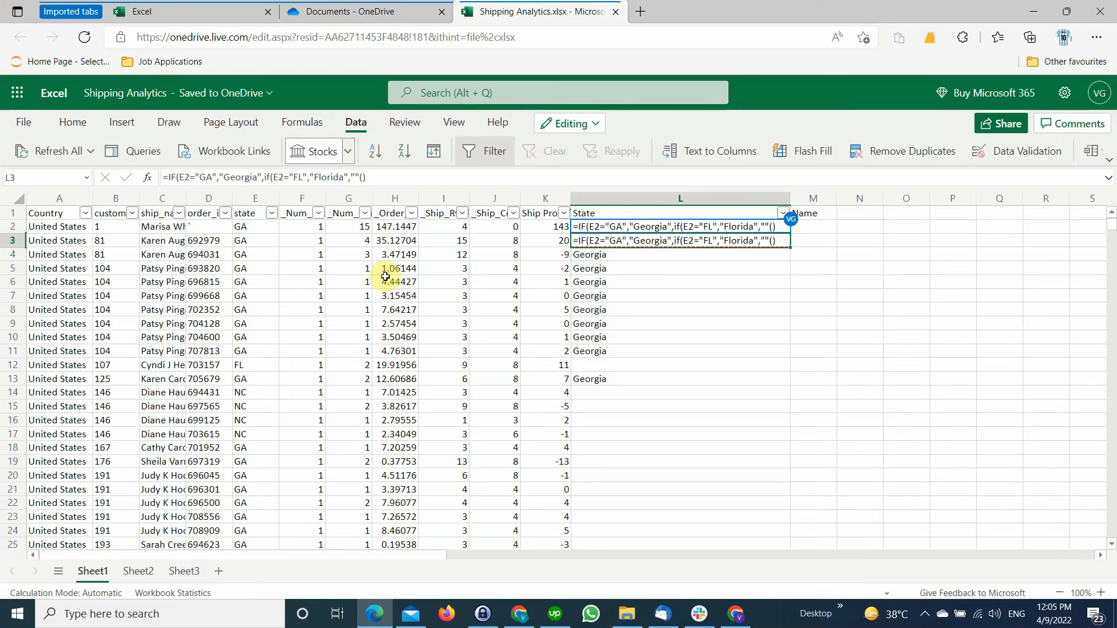
pyautogui.press('Down')
pyautogui.press('Up')
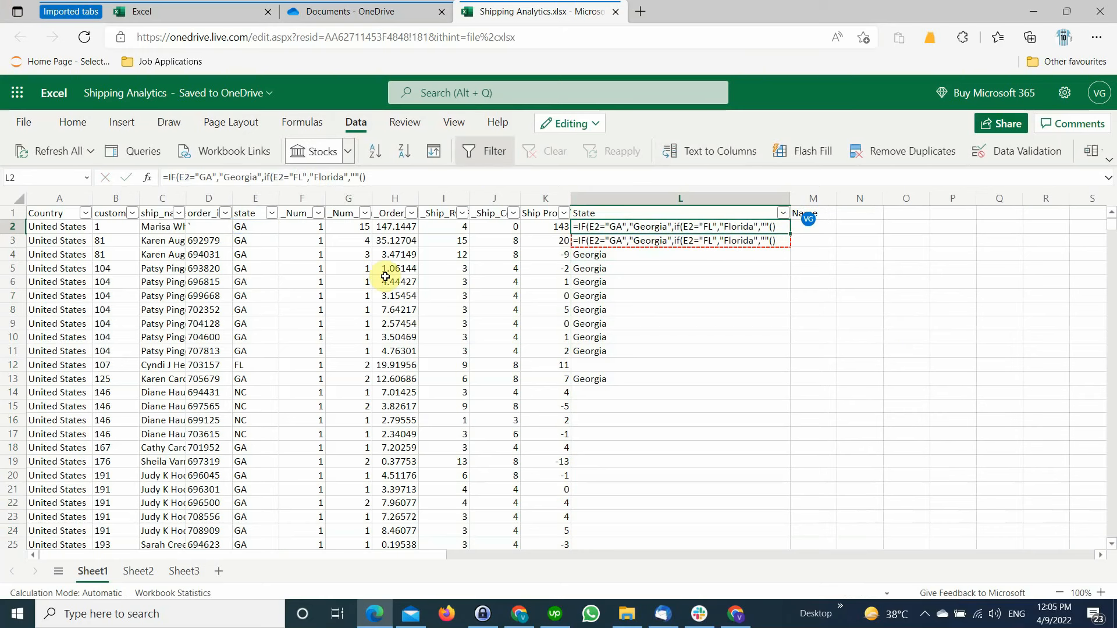
# Correct the closing parentheses in L2 so its formula is =IF(E2="GA","Georgia",IF(E2="FL","Florida",""))
pyautogui.click(364, 175)
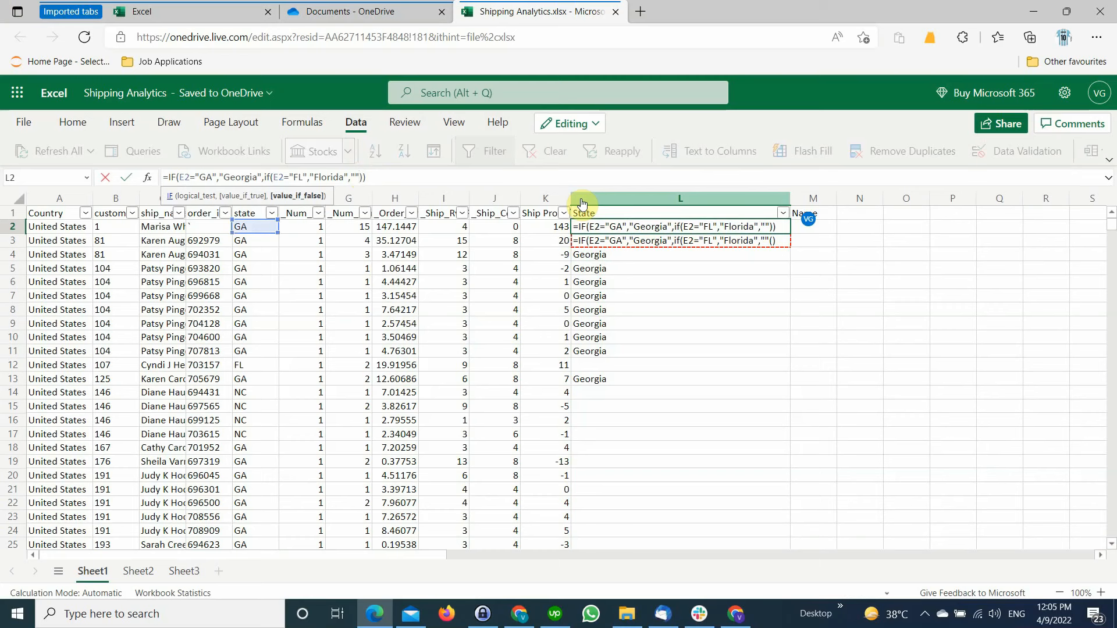
pyautogui.press('Left')
pyautogui.press('Left')
pyautogui.press('Left')
pyautogui.press('Left')
pyautogui.press('Left')
pyautogui.press('Left')
pyautogui.press('Left')
pyautogui.press('Left')
pyautogui.press('Left')
pyautogui.press('Left')
pyautogui.press('Left')
pyautogui.press('Left')
pyautogui.press('Left')
pyautogui.press('Left')
pyautogui.press('Left')
pyautogui.press('Left')
pyautogui.press('Left')
pyautogui.press('Left')
pyautogui.press('Left')
pyautogui.press('Left')
pyautogui.press('Right')
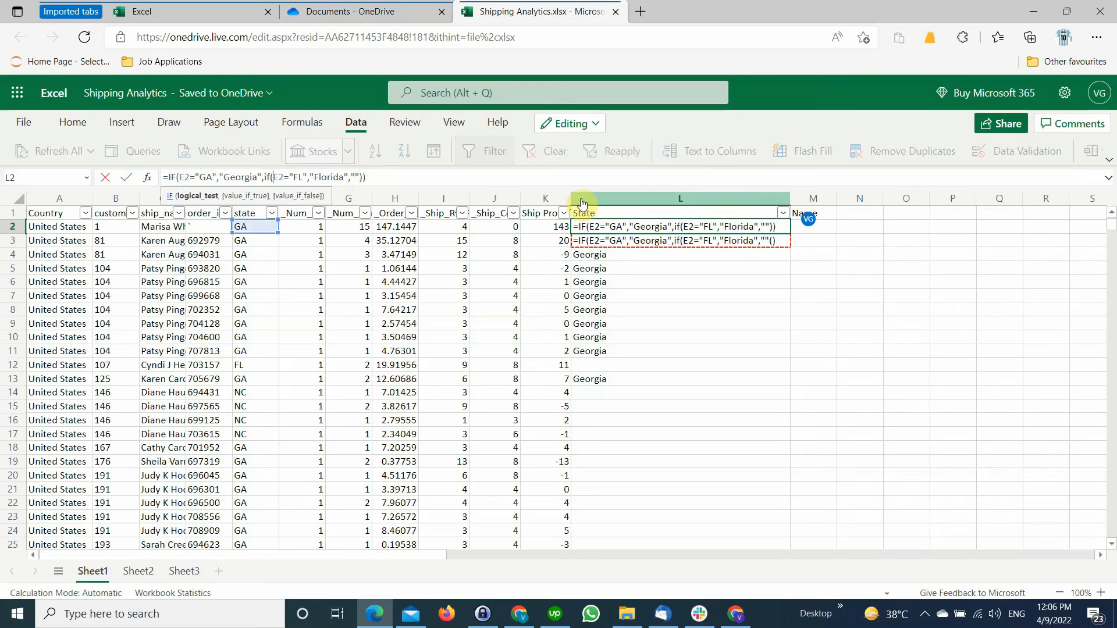
pyautogui.press('Right')
pyautogui.press('Right')
pyautogui.press('Right')
pyautogui.press('Right')
pyautogui.press('Right')
pyautogui.press('Right')
pyautogui.press('Right')
pyautogui.press('Right')
pyautogui.press('Right')
pyautogui.press('Right')
pyautogui.press('Right')
pyautogui.press('Right')
pyautogui.press('Right')
pyautogui.press('Right')
pyautogui.press('Right')
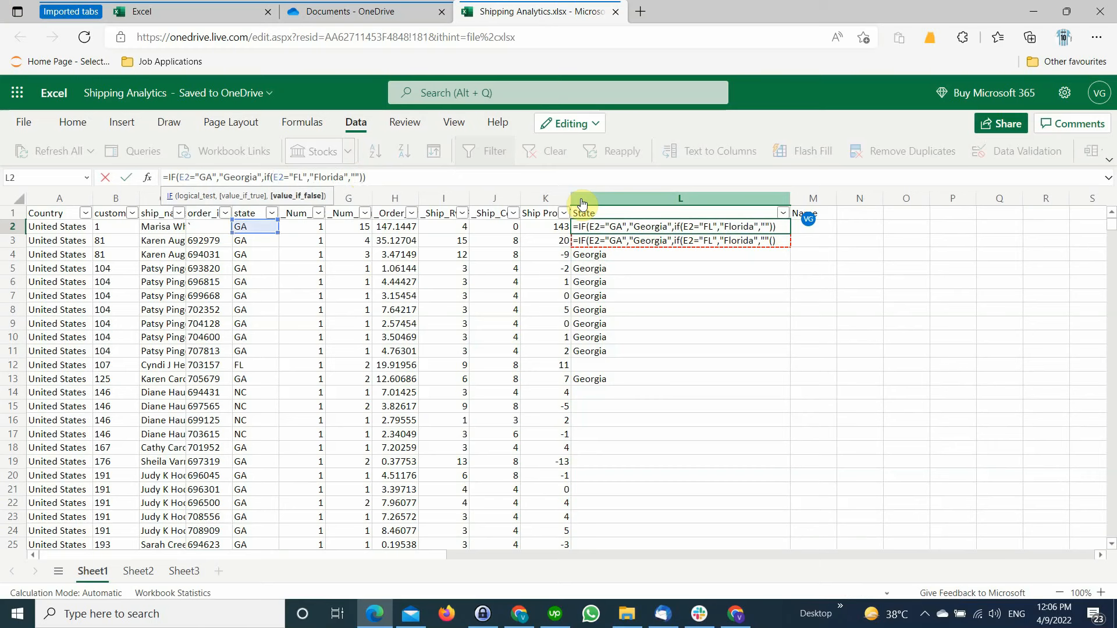
pyautogui.hotkey('ctrl', 'Return')
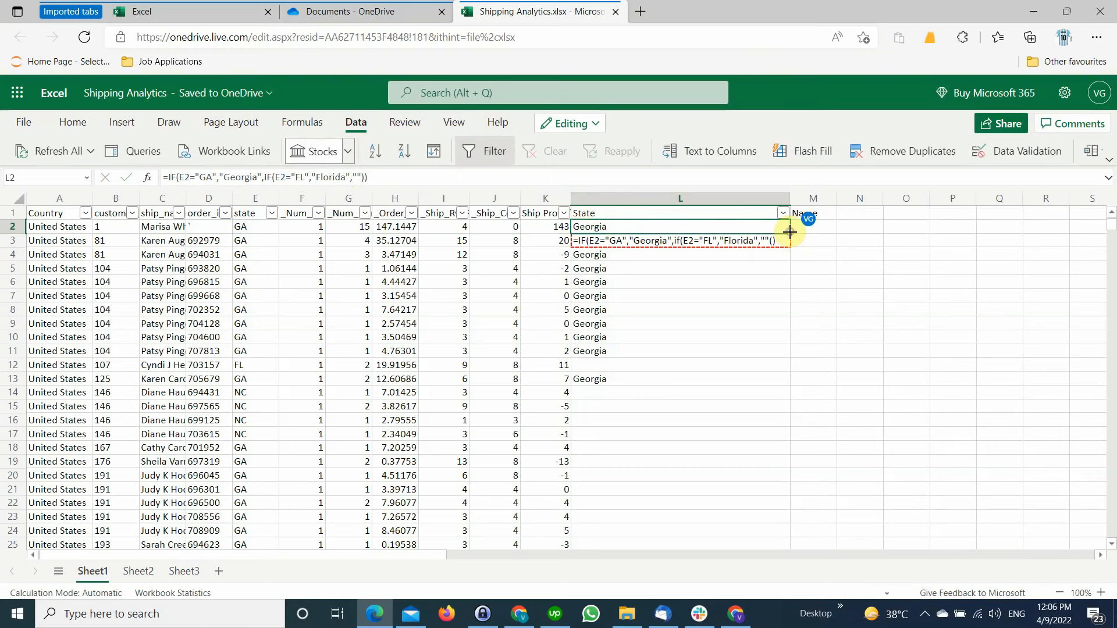
# Fill the corrected nested IF formula from L2 down through L15
pyautogui.moveTo(790, 232); pyautogui.dragTo(780, 406)
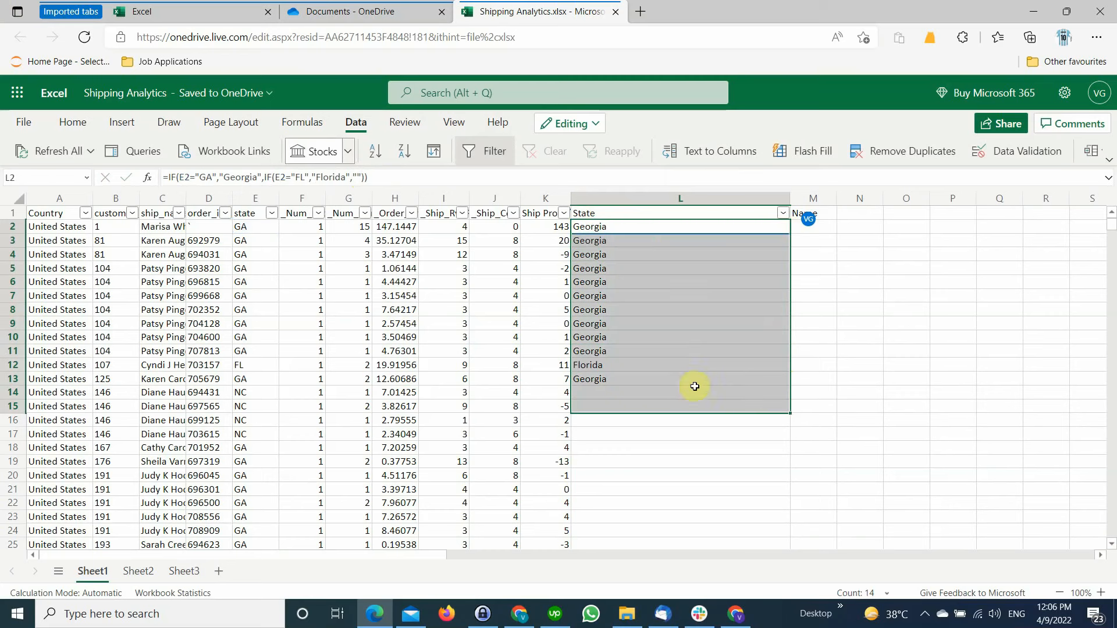
pyautogui.click(636, 309)
pyautogui.click(685, 231)
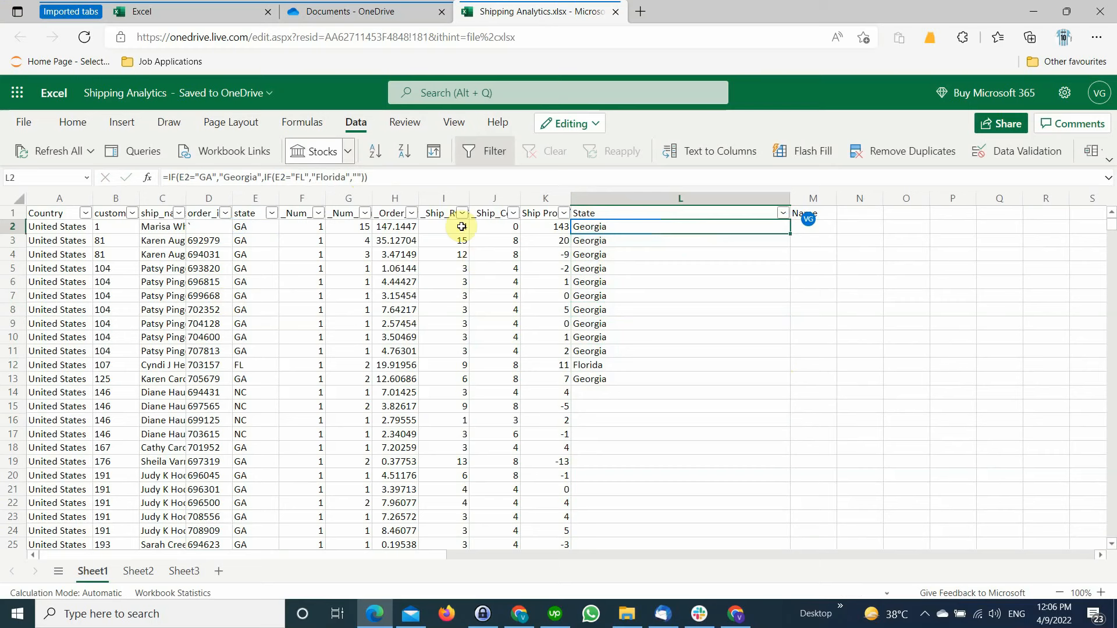
# Check the formula result in the FL row and the state codes of the first NC rows
pyautogui.click(612, 364)
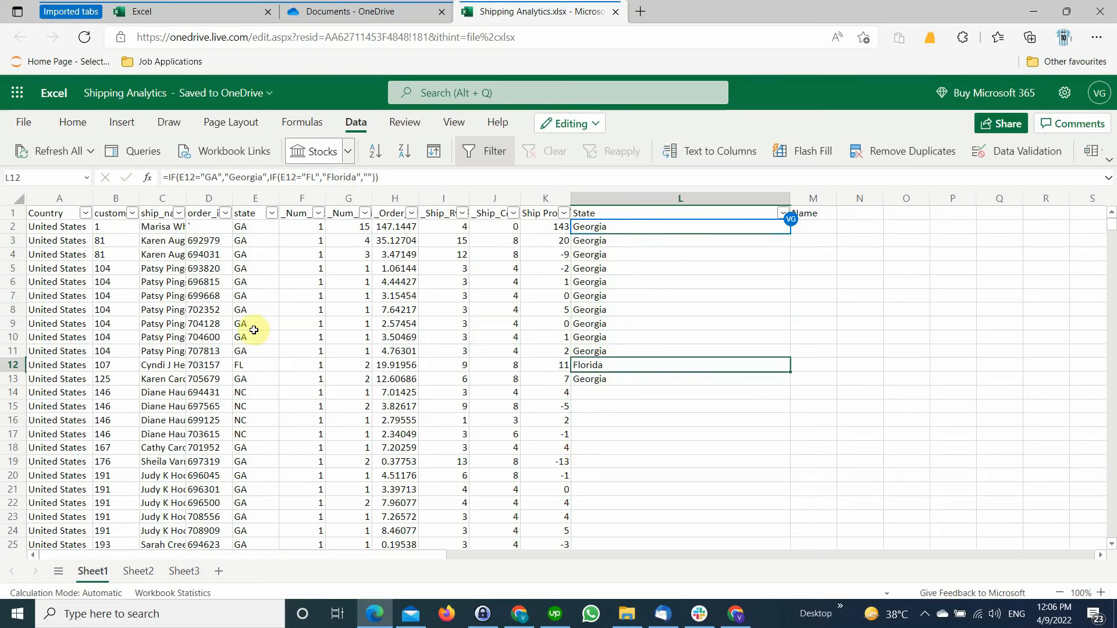
pyautogui.click(253, 405)
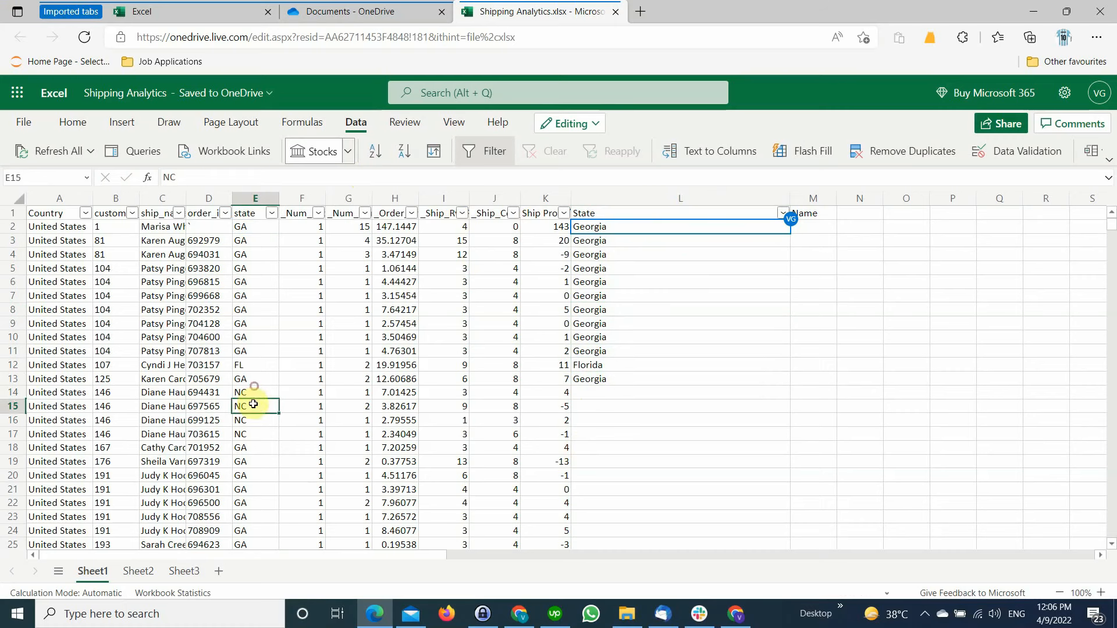
pyautogui.click(251, 392)
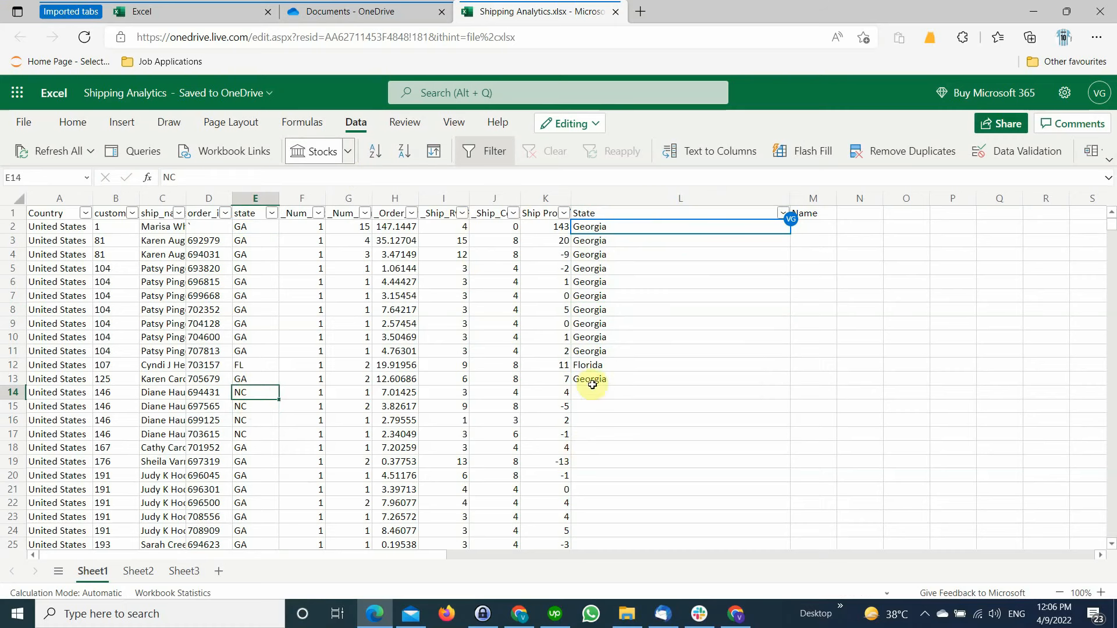
# Replace the empty-text result at the end of the nested IF formula in L2 with the start of a third IF function
pyautogui.click(599, 227)
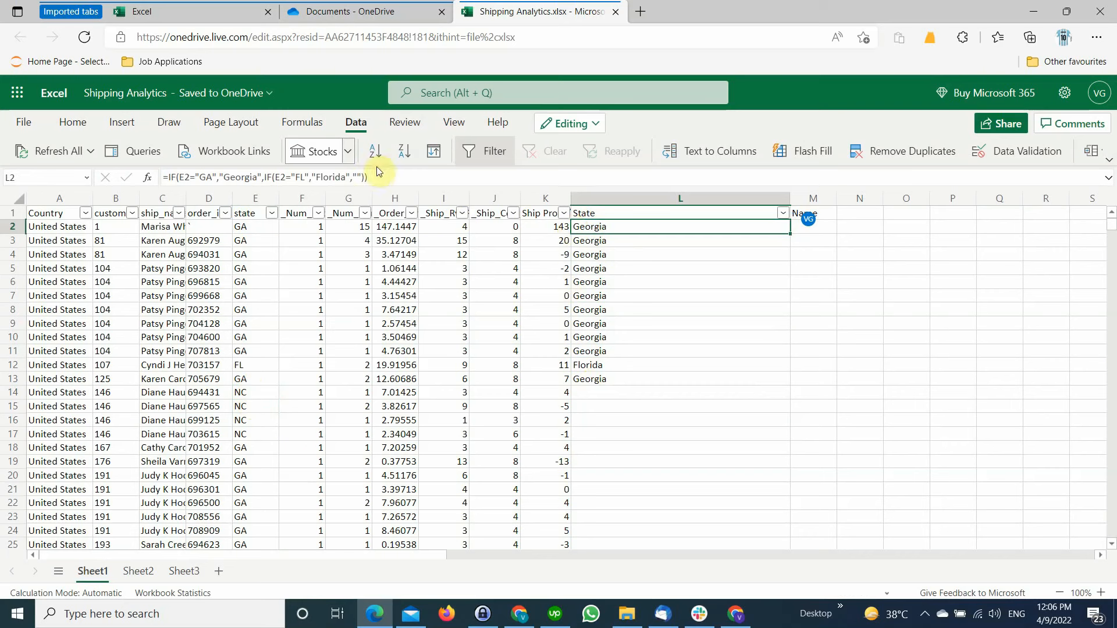
pyautogui.click(359, 175)
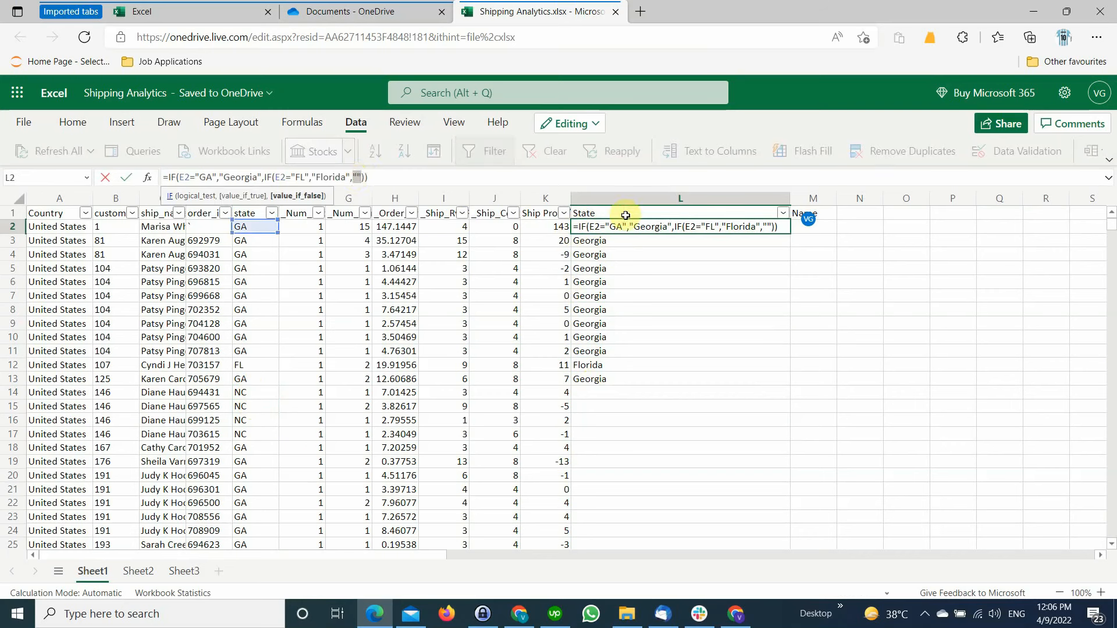
pyautogui.write('if')
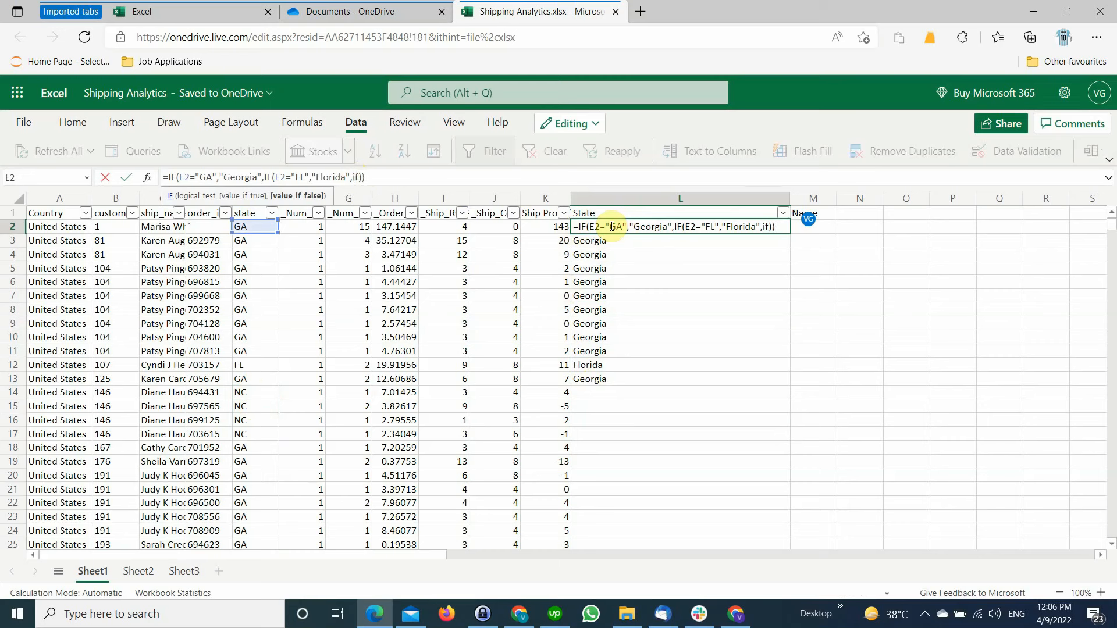
pyautogui.write('(')
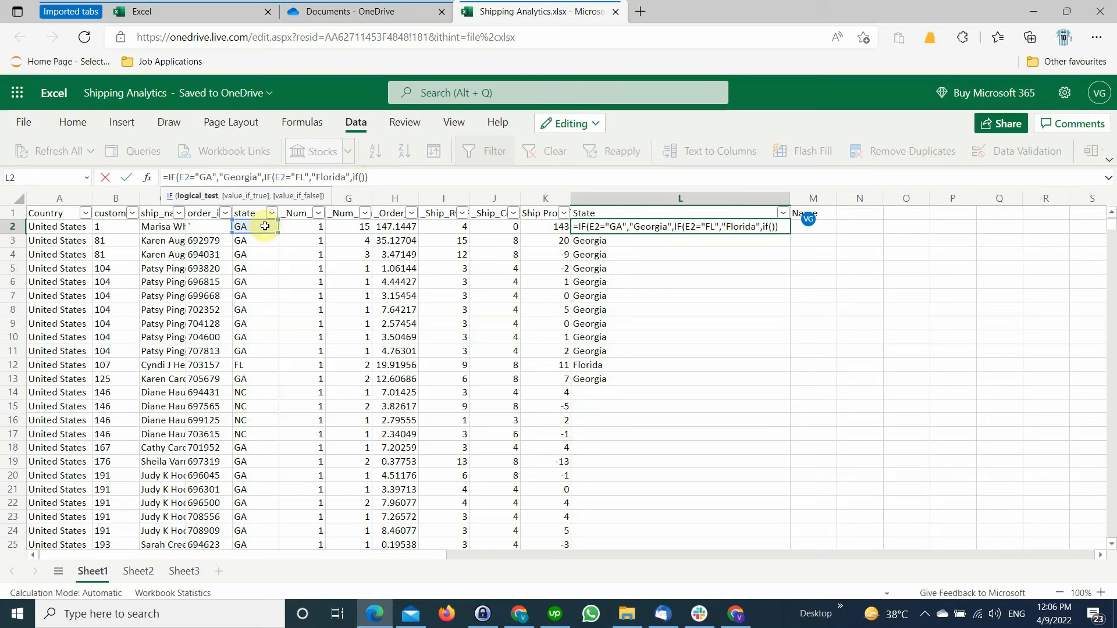
pyautogui.moveTo(256, 227); pyautogui.dragTo(794, 333)
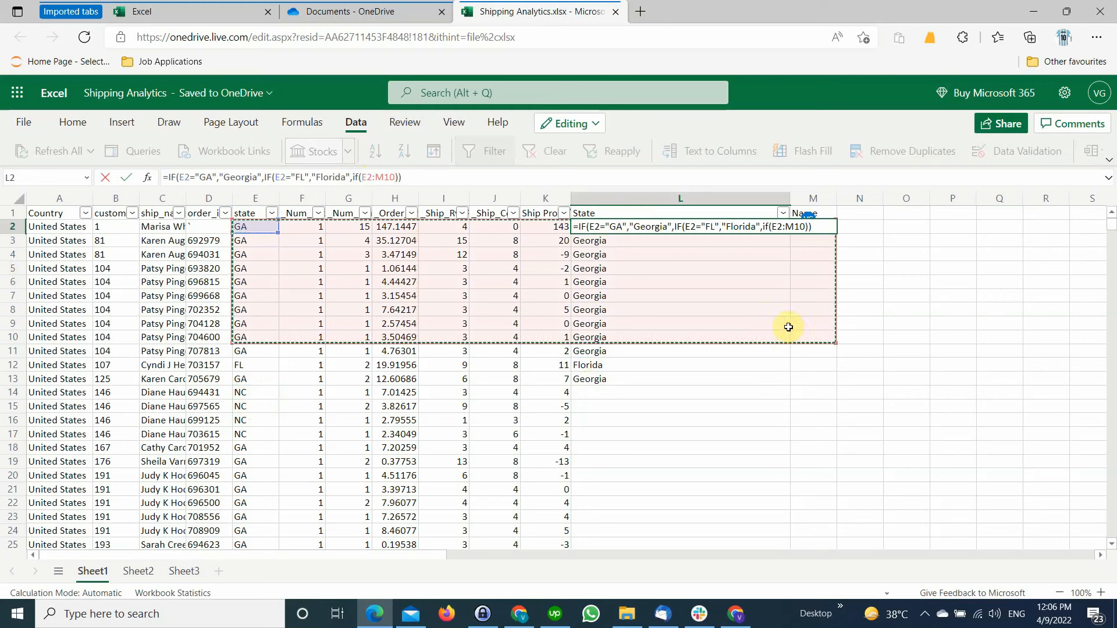
pyautogui.click(263, 227)
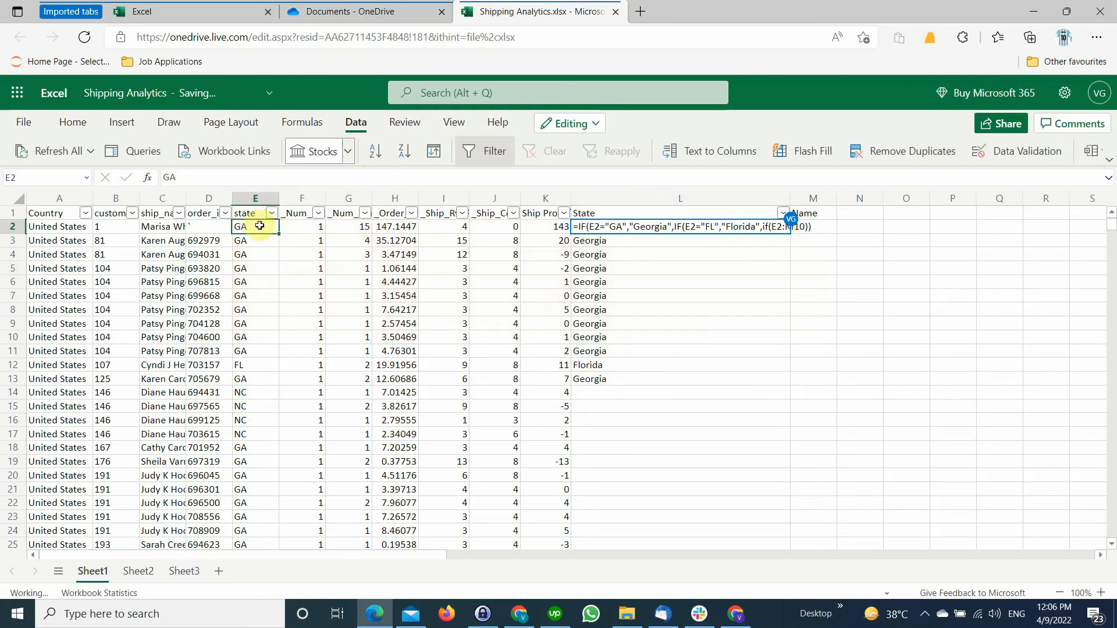
pyautogui.click(606, 231)
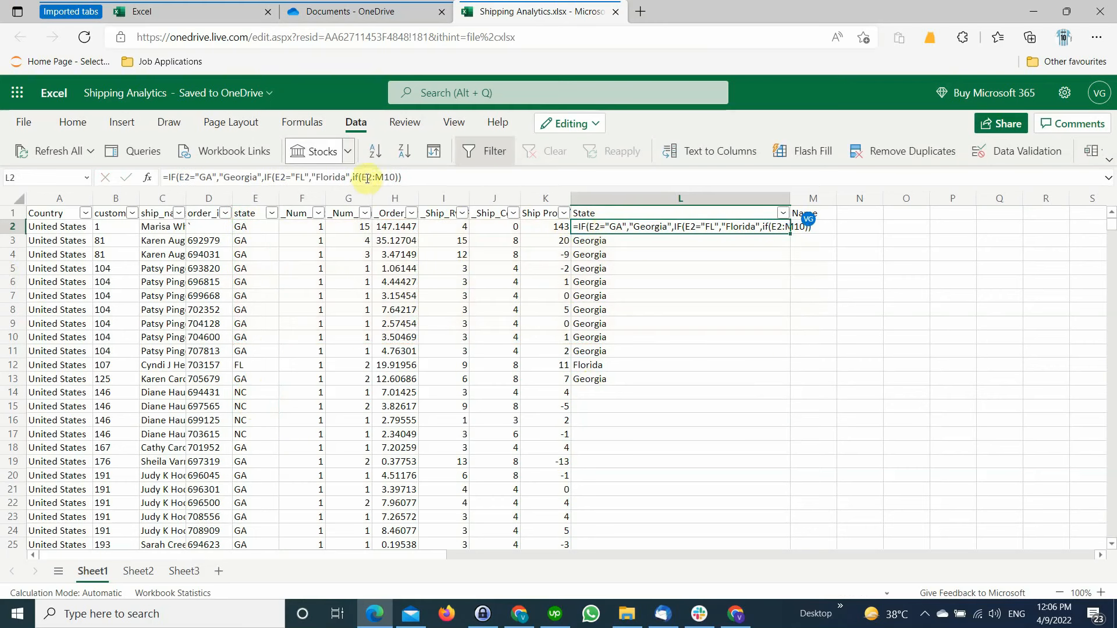
pyautogui.moveTo(401, 181); pyautogui.dragTo(365, 182)
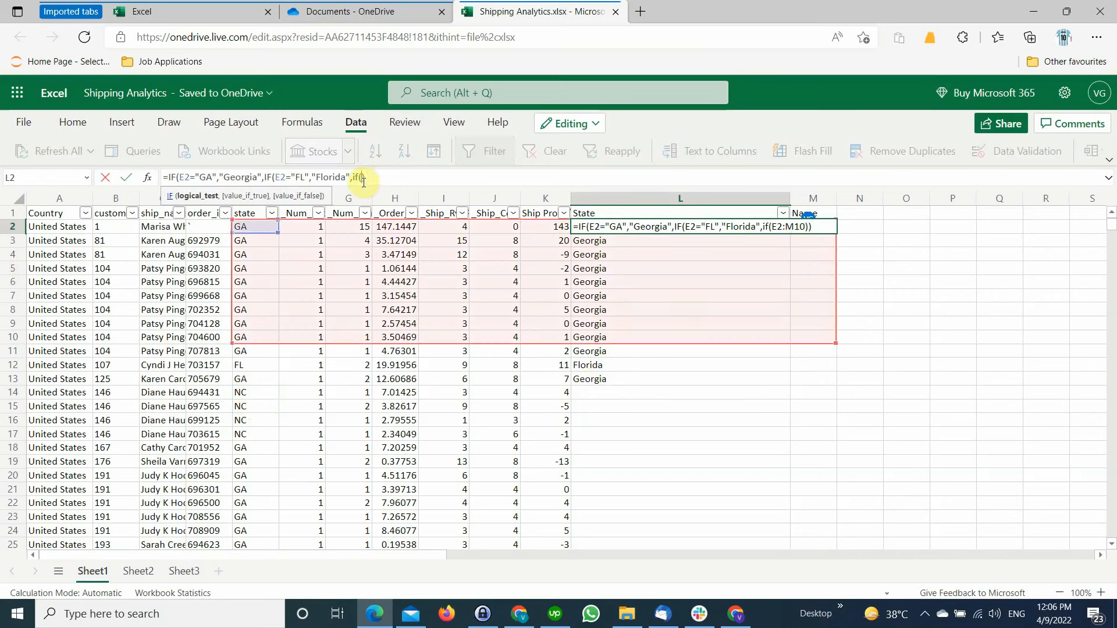
pyautogui.press('BackSpace')
# Complete the third IF in L2 with the test E2="NC" and the result "North Carolina", then enter the formula
pyautogui.click(250, 226)
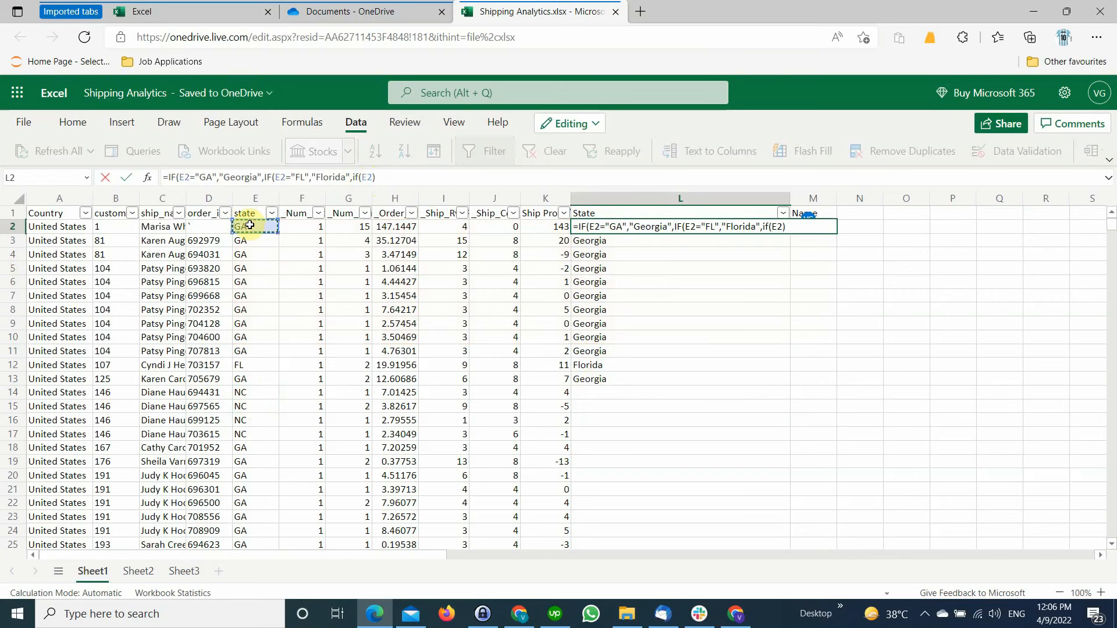
pyautogui.write('="N')
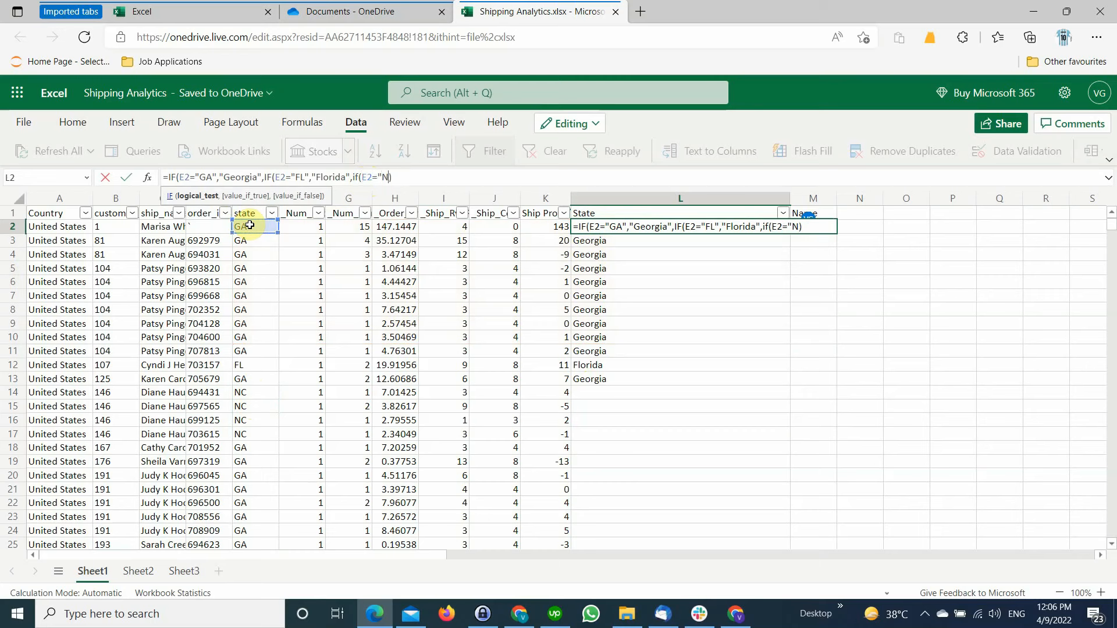
pyautogui.write('C",')
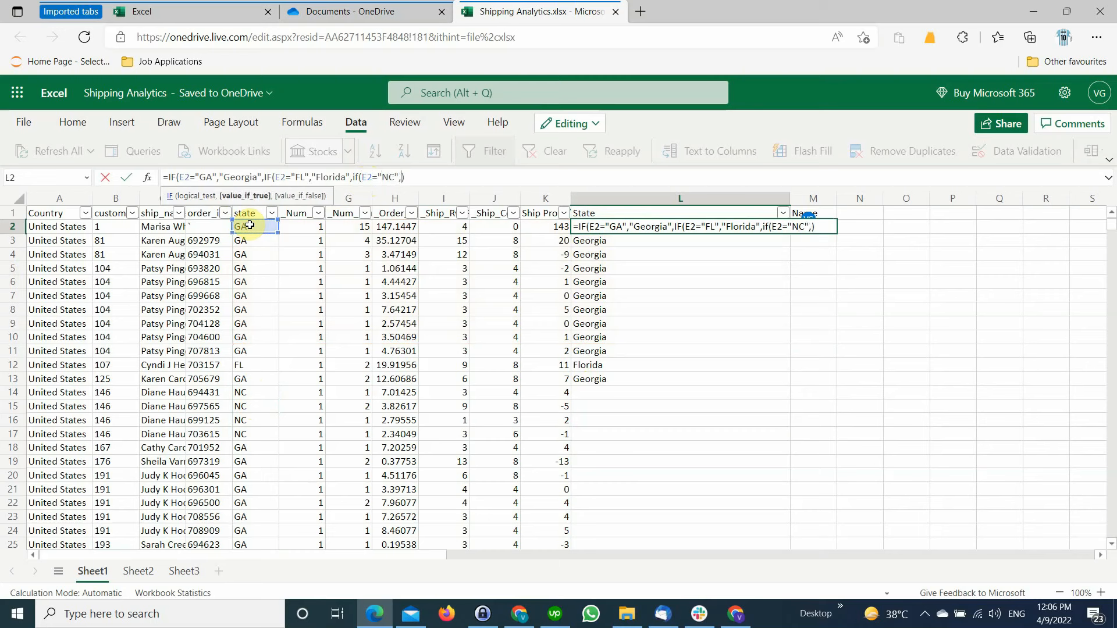
pyautogui.write(' "North Carolina')
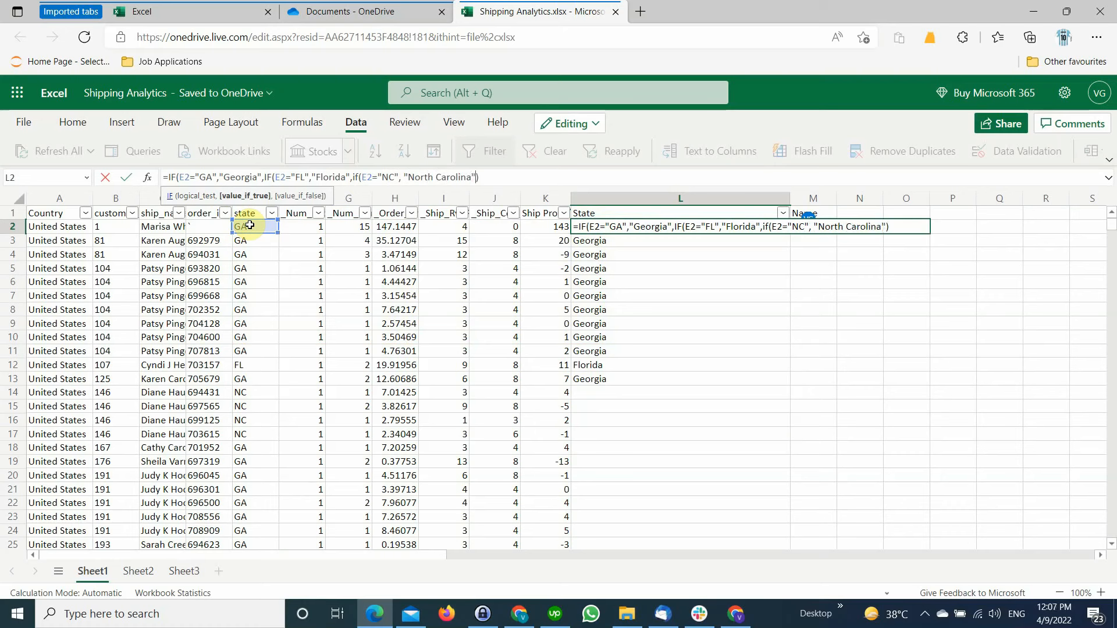
pyautogui.write(')')
pyautogui.hotkey('ctrl', 'Return')
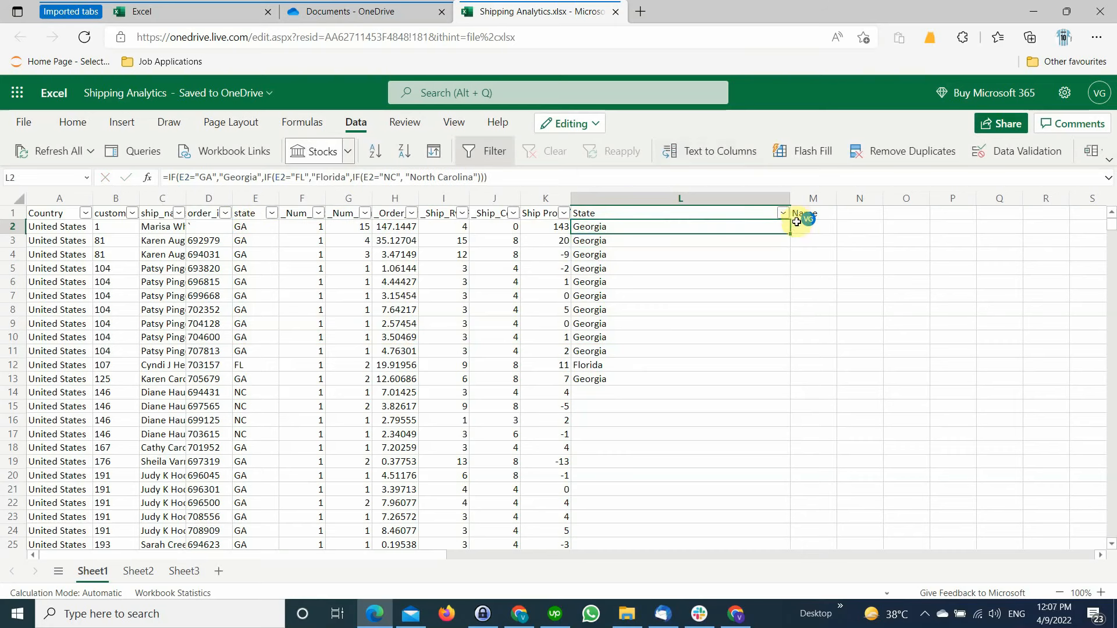
# Fill the three-state IF formula from L2 down through L56
pyautogui.moveTo(792, 232); pyautogui.dragTo(796, 515)
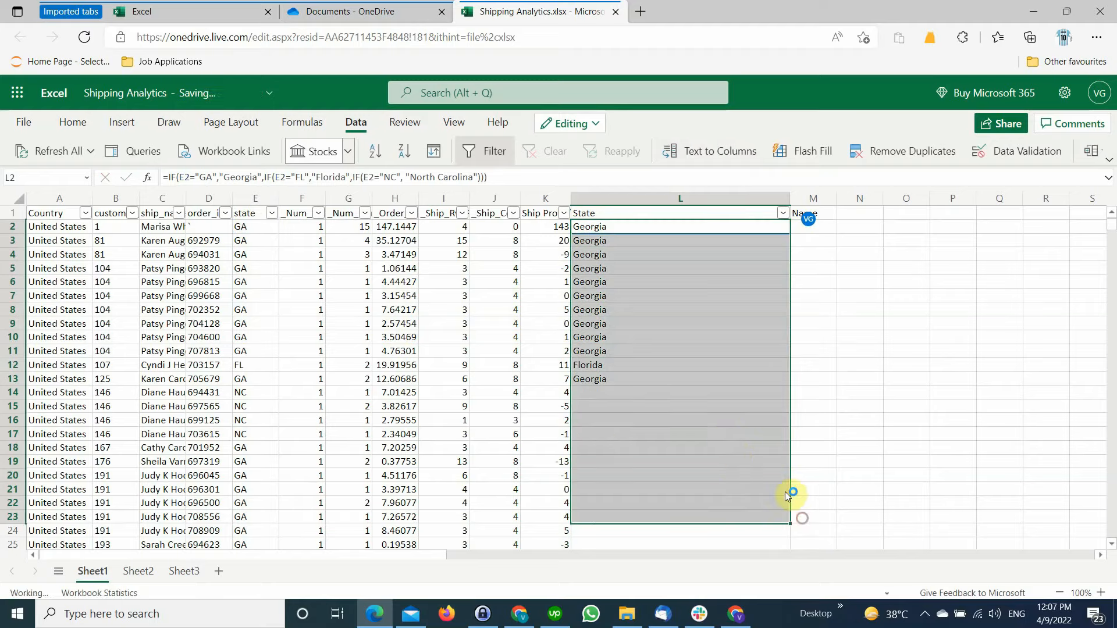
pyautogui.scroll(-3, 730, 451)
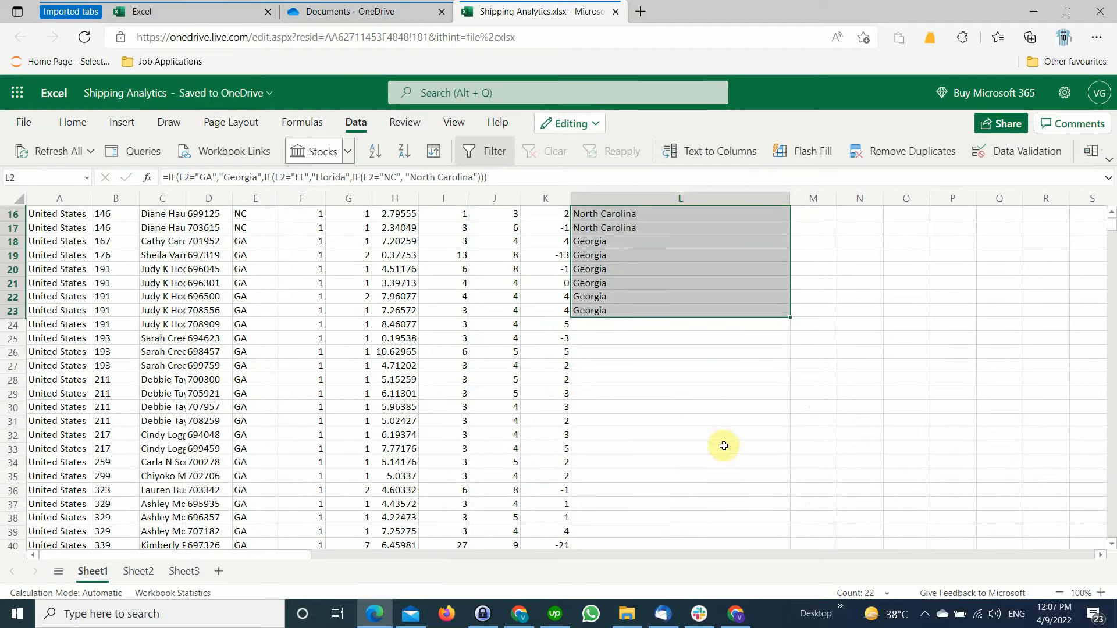
pyautogui.scroll(-5, 763, 335)
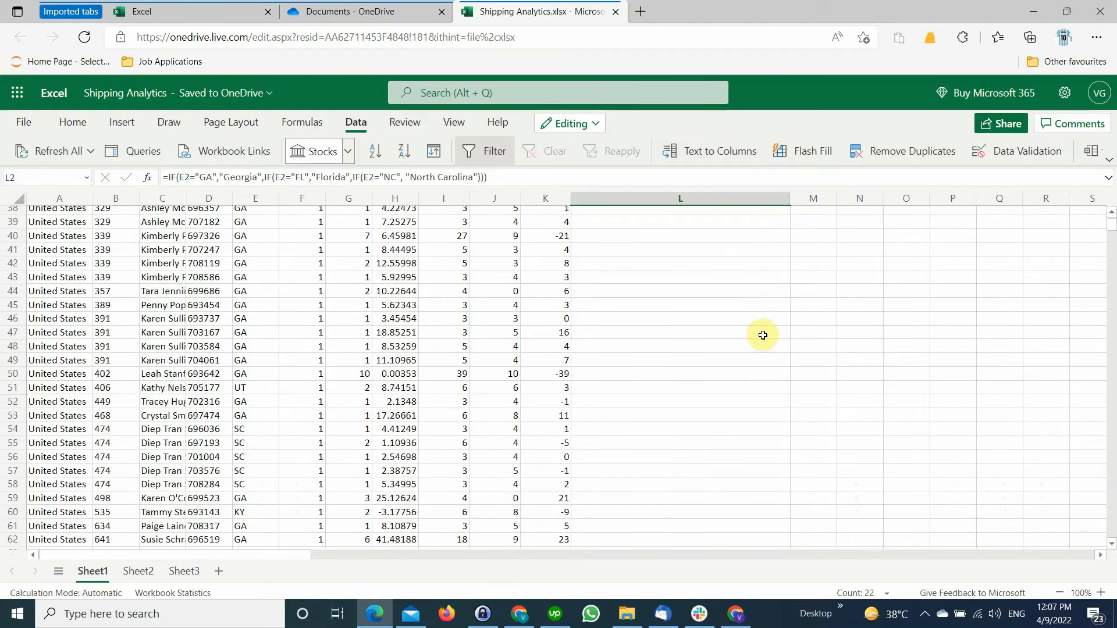
pyautogui.scroll(4, 760, 332)
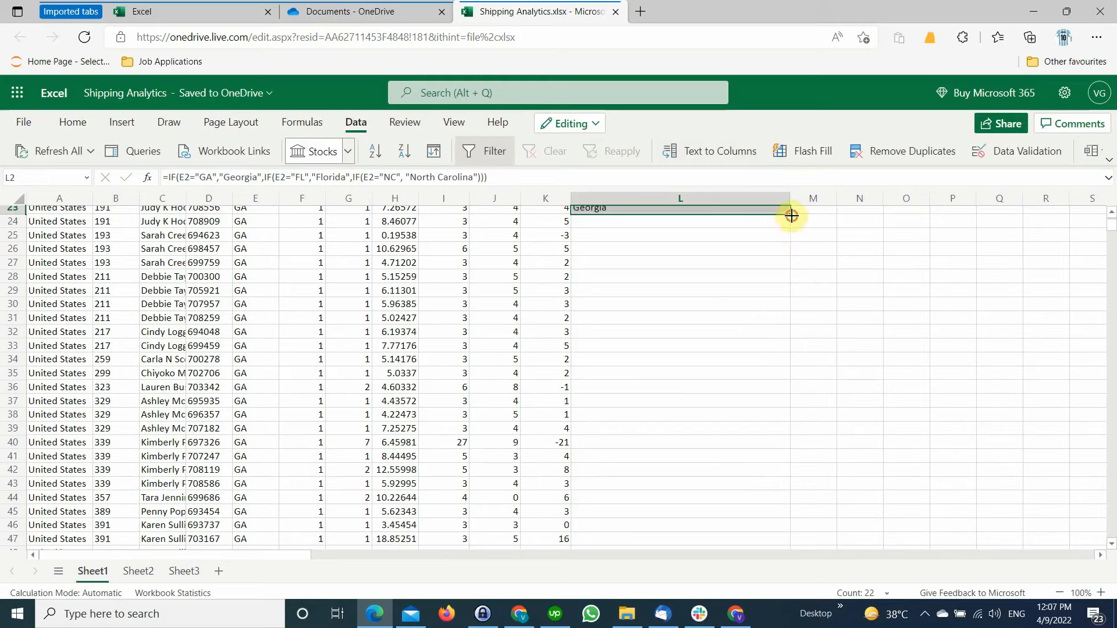
pyautogui.moveTo(791, 215); pyautogui.dragTo(766, 521)
pyautogui.scroll(-3, 762, 489)
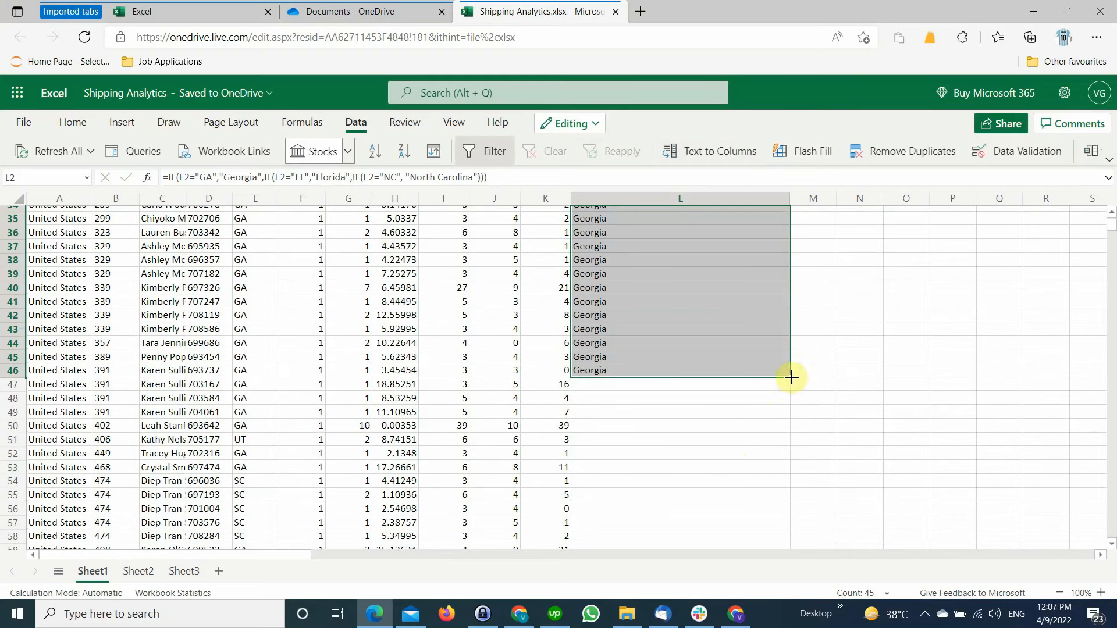
pyautogui.moveTo(790, 378); pyautogui.dragTo(798, 510)
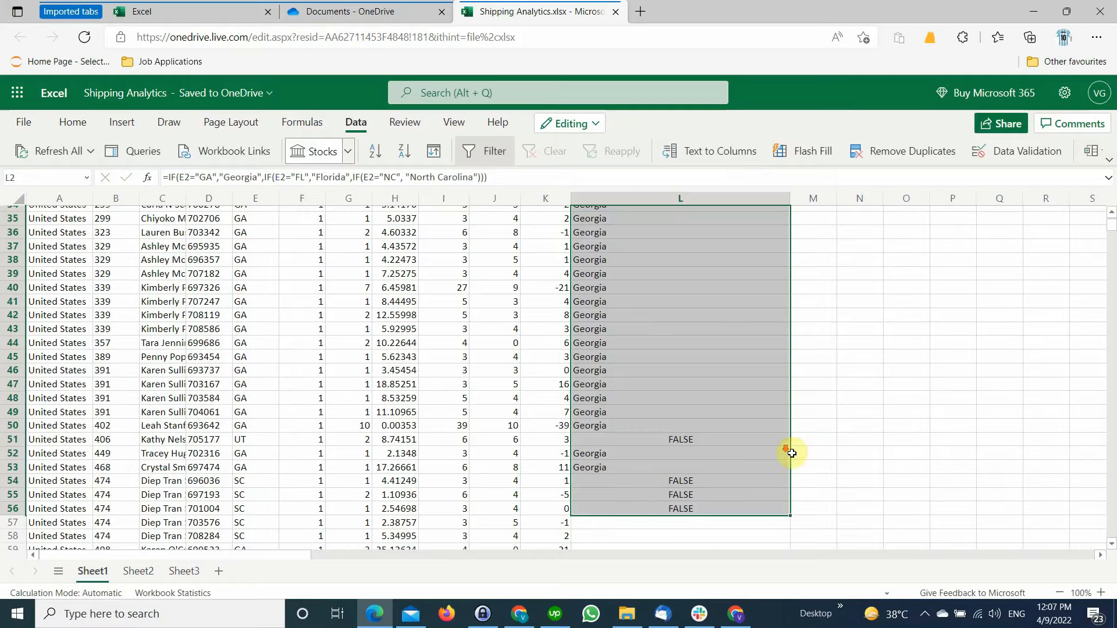
# Review the filled state names in column L against the state codes in column E
pyautogui.scroll(-5, 698, 446)
pyautogui.scroll(4, 705, 443)
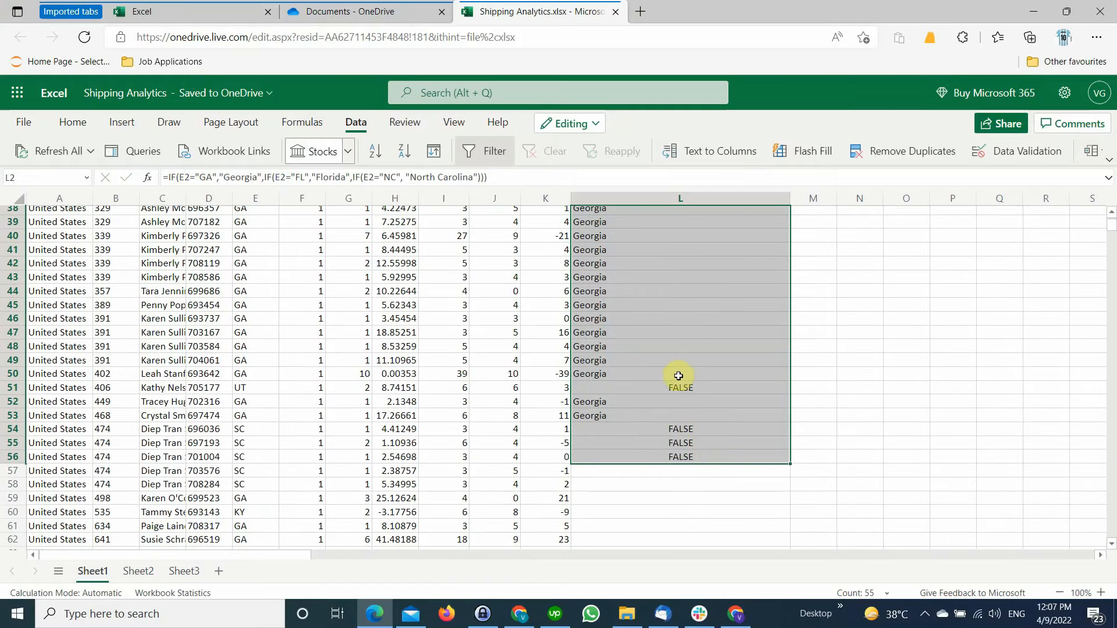
pyautogui.scroll(10, 673, 368)
pyautogui.scroll(2, 673, 368)
pyautogui.scroll(-14, 673, 368)
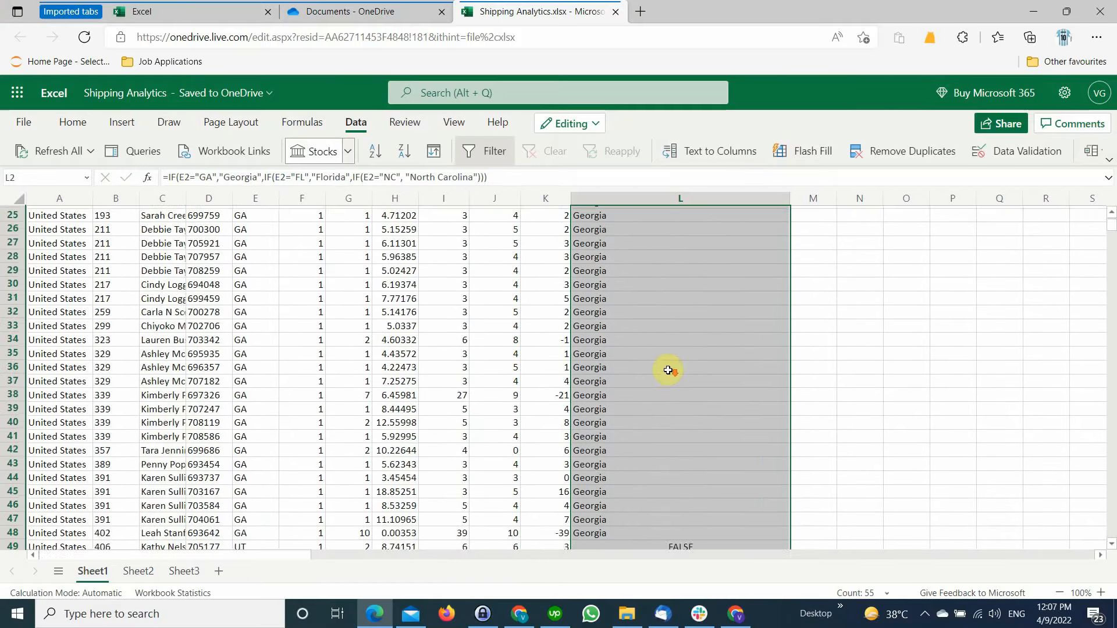
pyautogui.scroll(7, 663, 372)
pyautogui.scroll(7, 663, 372)
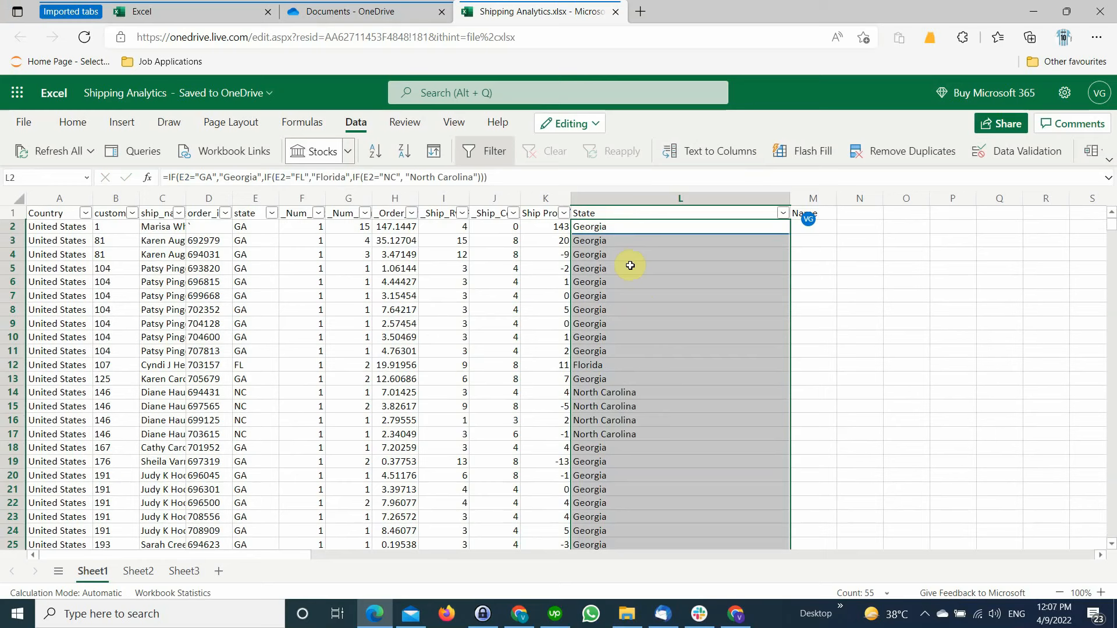
# Add an empty-text false result "" after "North Carolina" in the innermost IF of the L2 formula
pyautogui.click(621, 227)
pyautogui.click(486, 178)
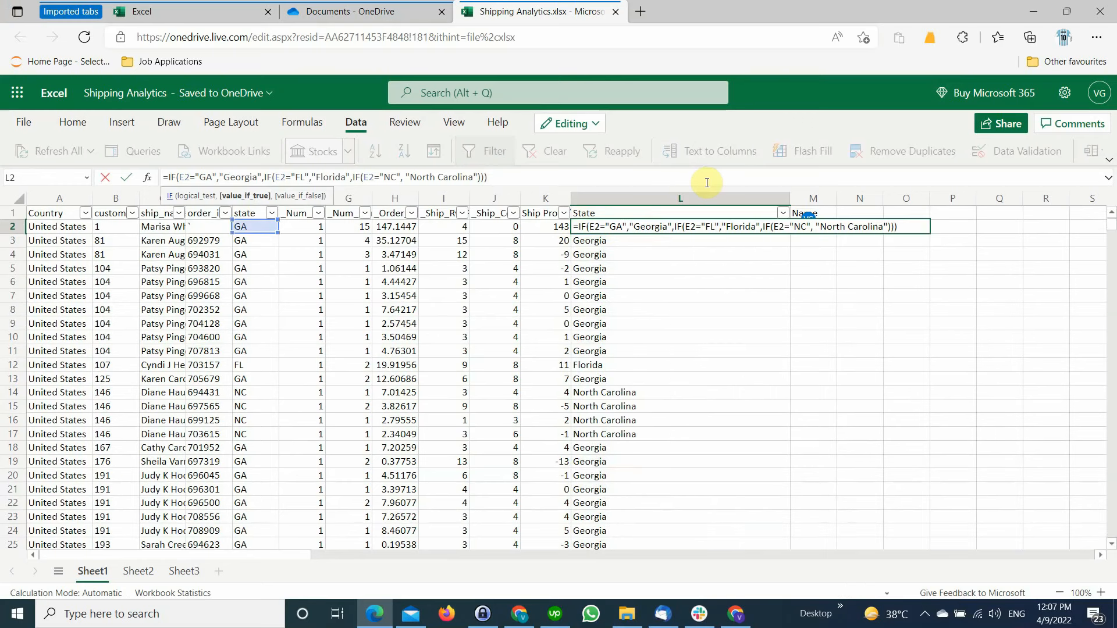
pyautogui.write(',')
pyautogui.press('Return')
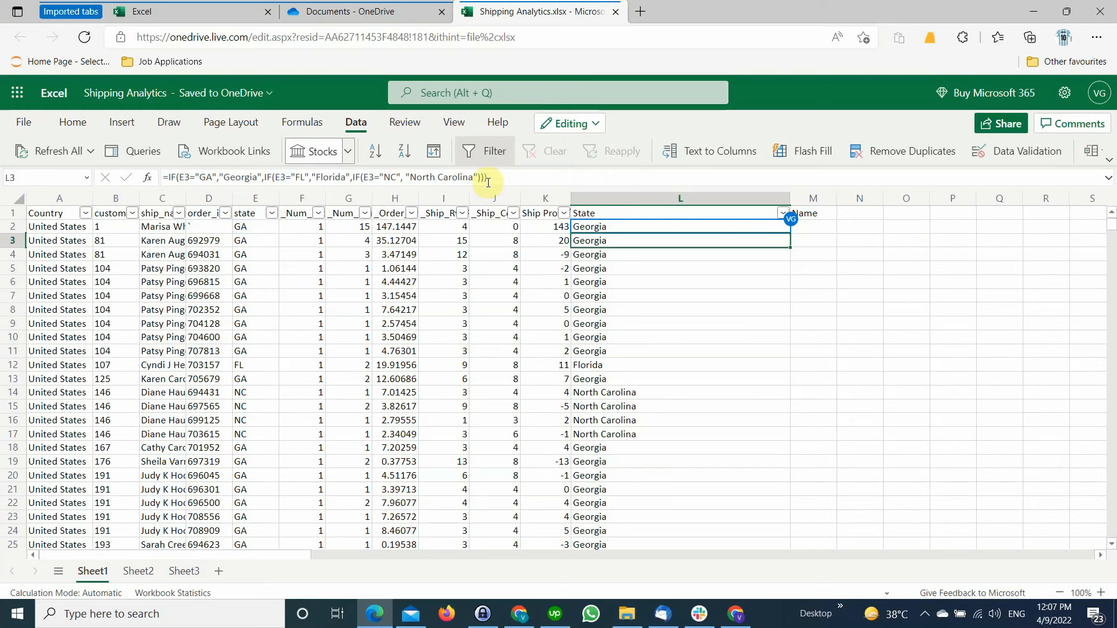
# Fill the updated L2 formula with the empty-text fallback down through L56
pyautogui.click(767, 230)
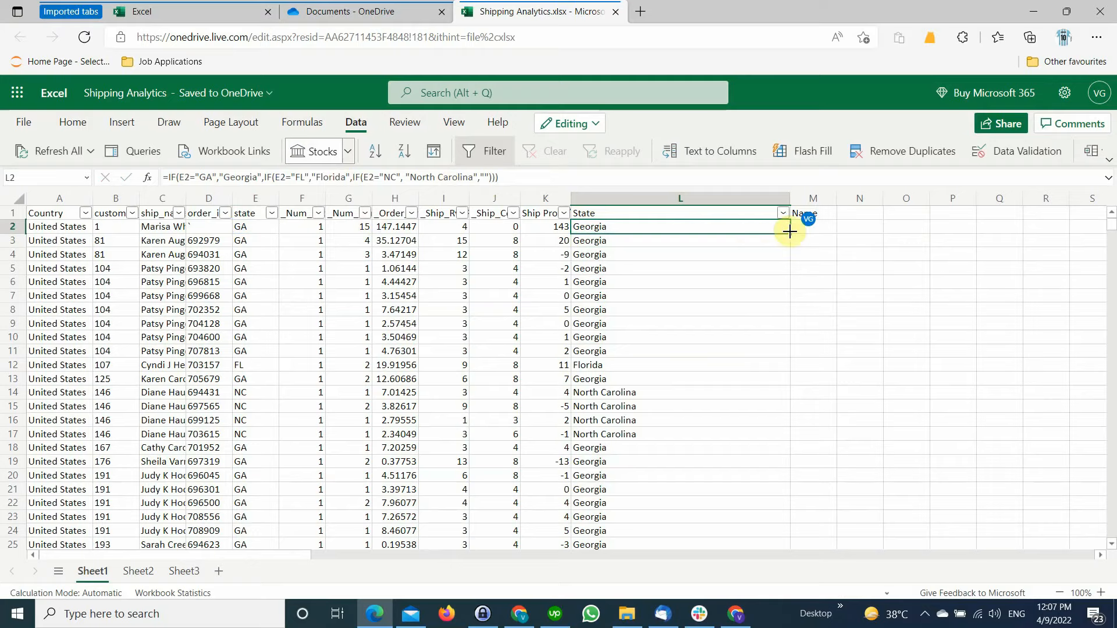
pyautogui.moveTo(788, 228); pyautogui.dragTo(754, 352)
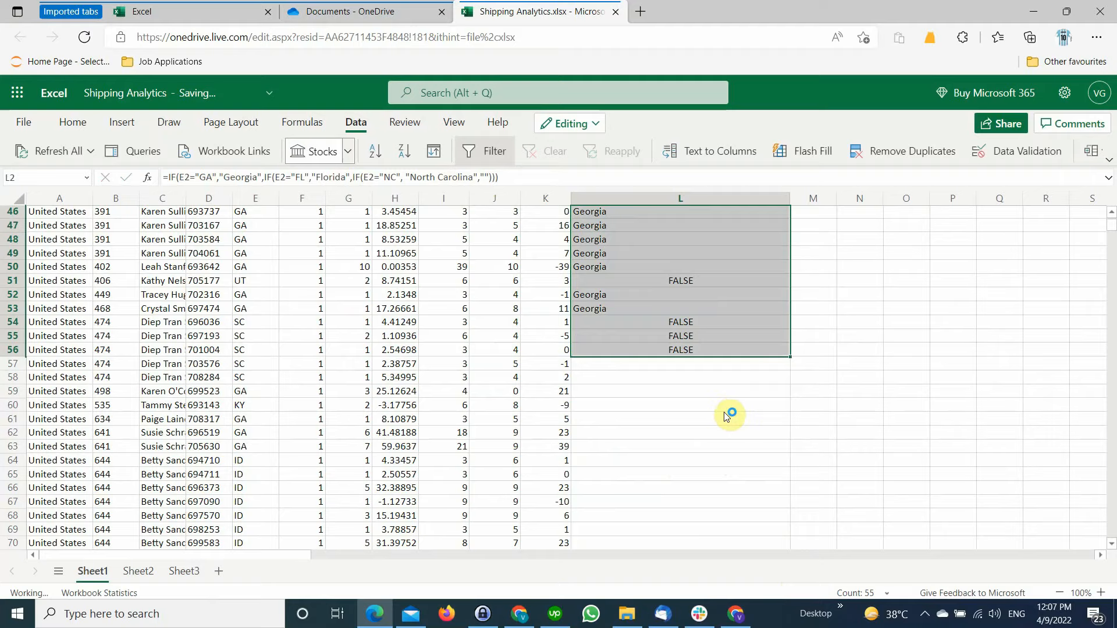
pyautogui.scroll(10, 725, 414)
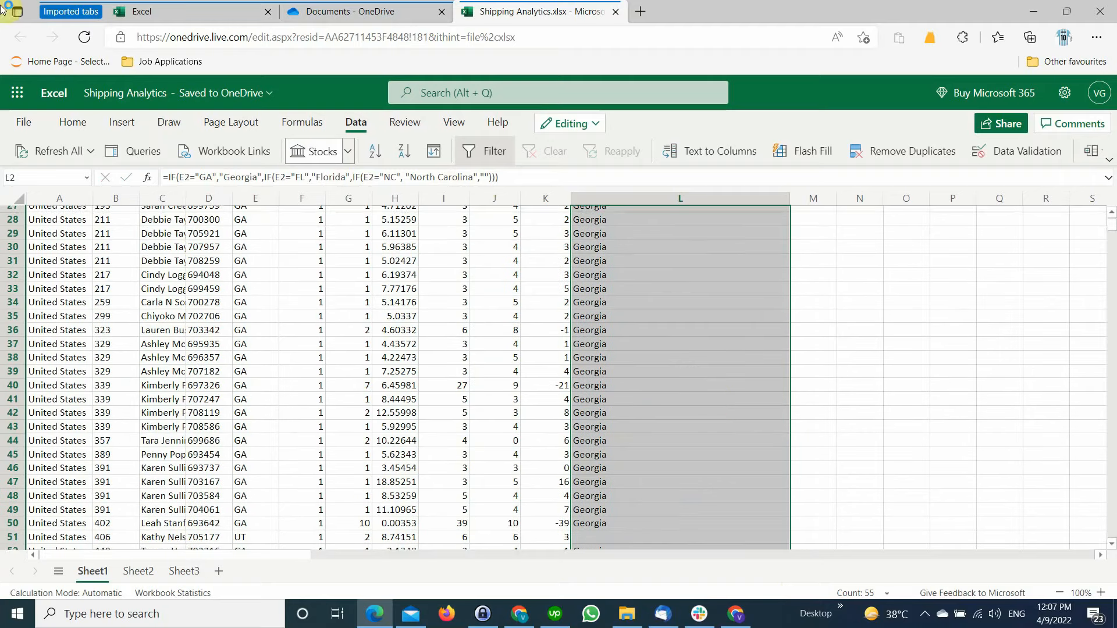
pyautogui.scroll(1, 708, 399)
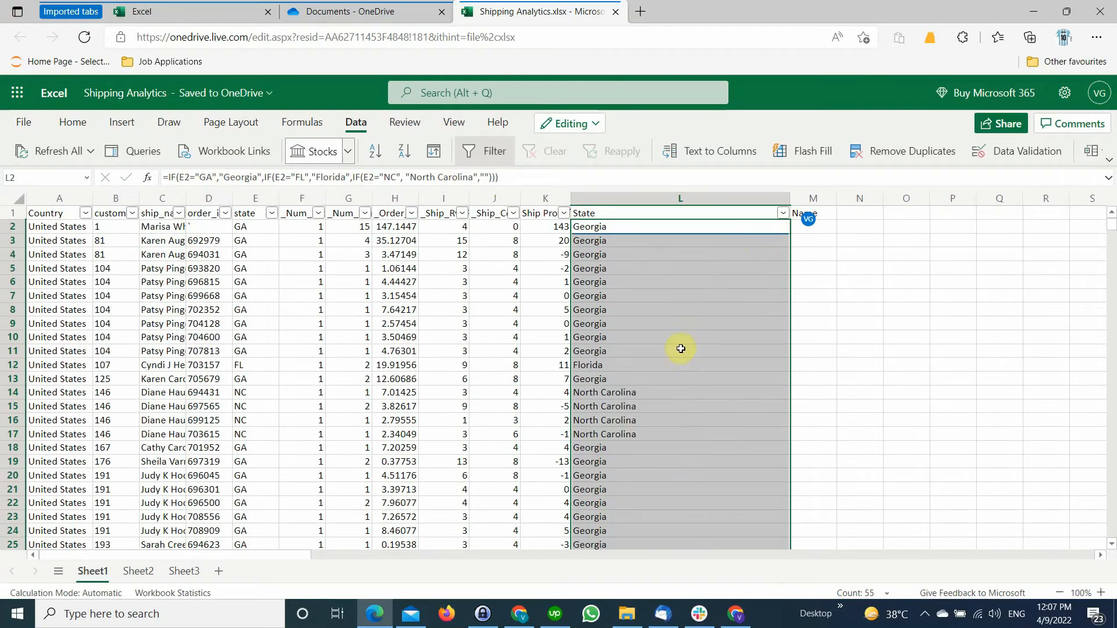
# Clear the Name header in M1 and change the header in L1 to State Name
pyautogui.click(812, 214)
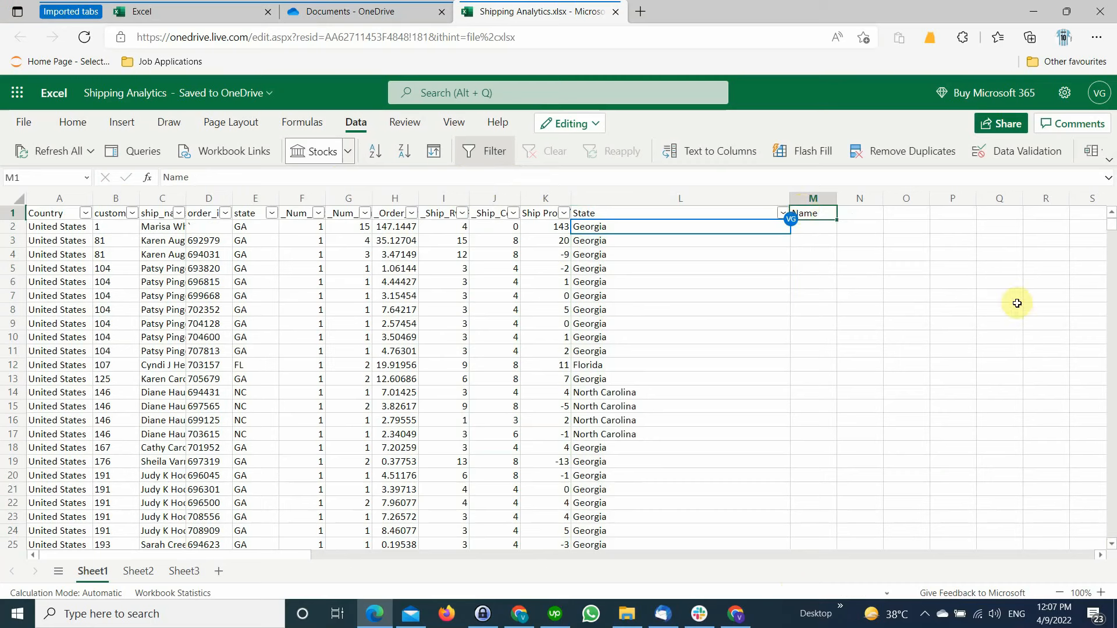
pyautogui.press('Left')
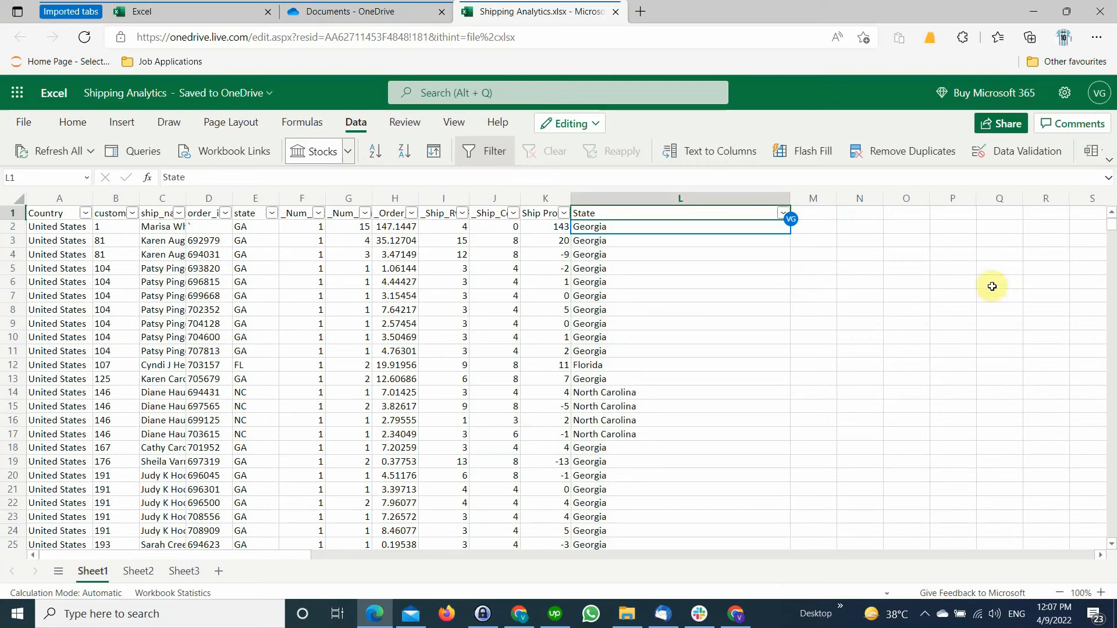
pyautogui.click(205, 176)
pyautogui.write('Name')
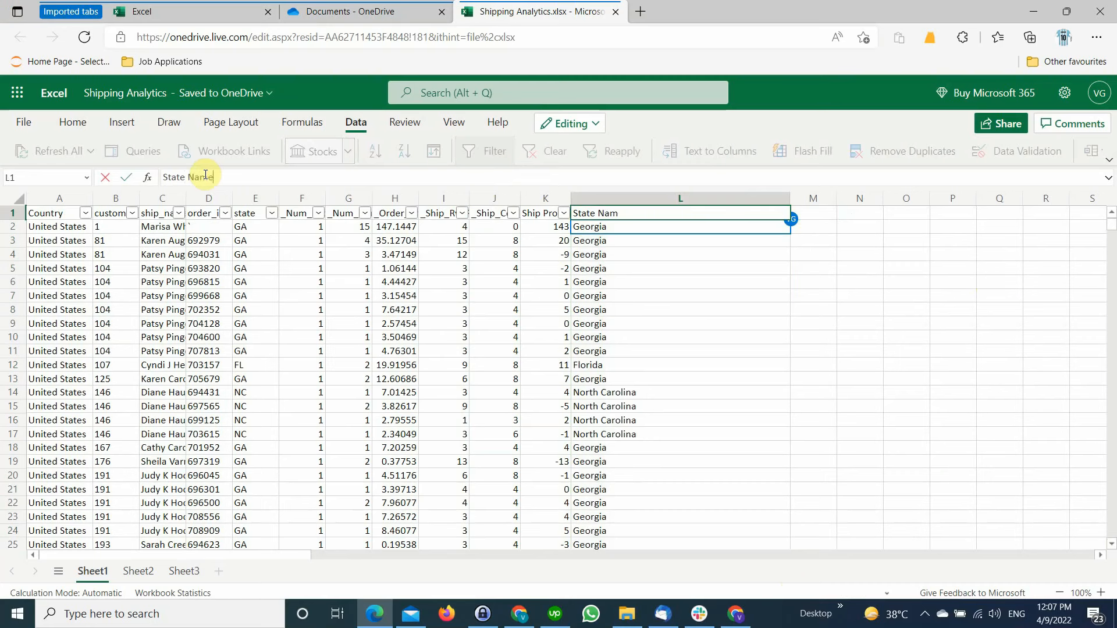
pyautogui.press('Tab')
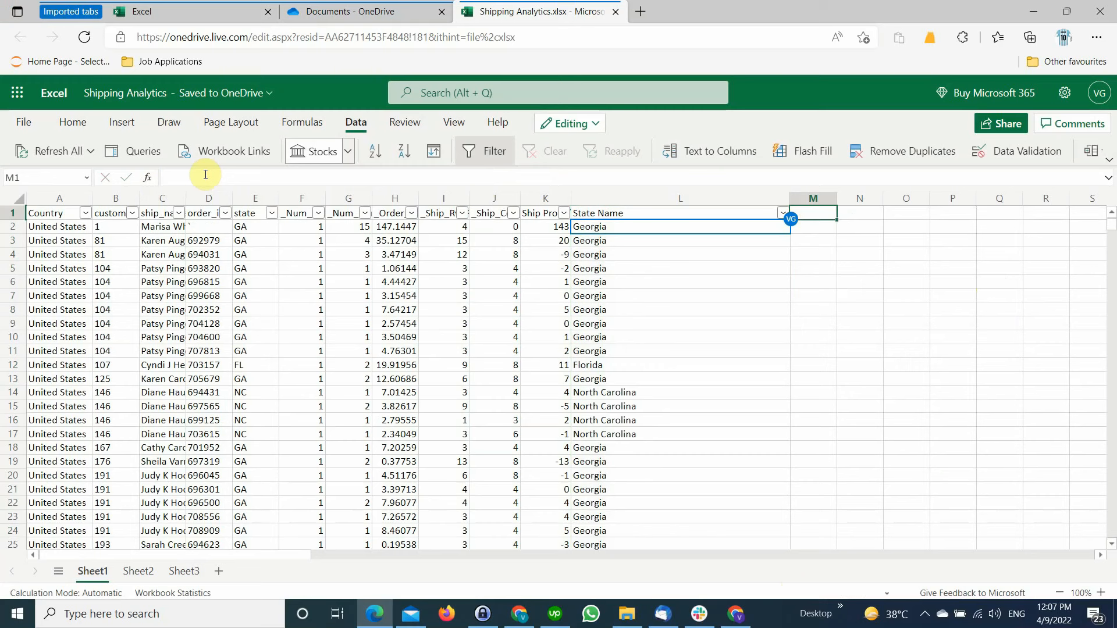
# Enter the header State Name in cell M1
pyautogui.write('Stae')
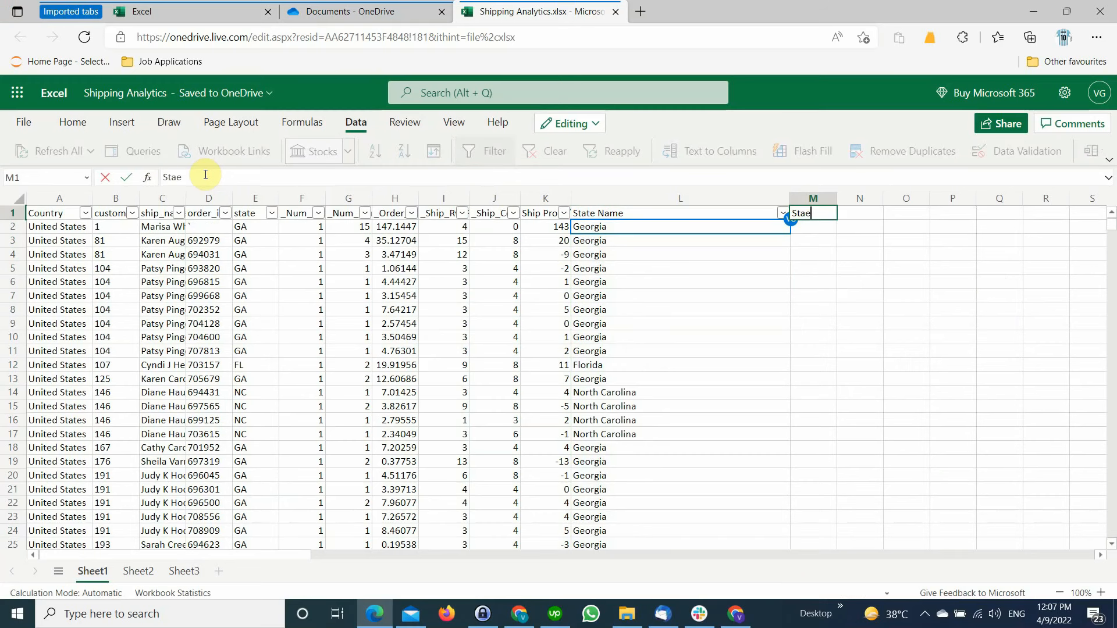
pyautogui.press('BackSpace')
pyautogui.write('te Name')
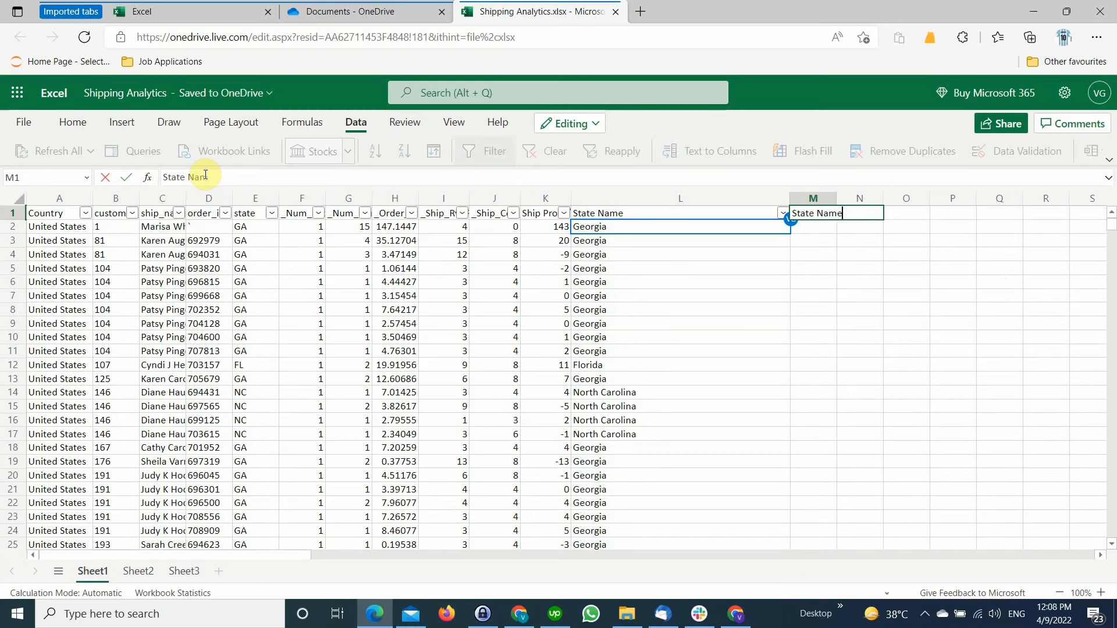
pyautogui.press('Return')
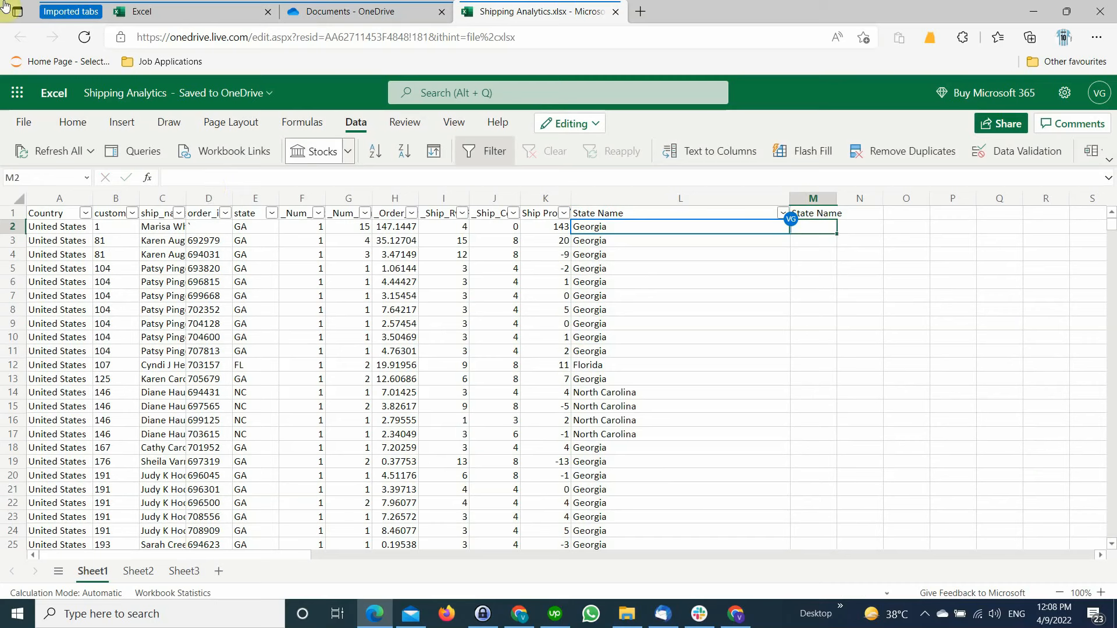
# Narrow columns L and M, and begin a SWITCH formula in M2 with E2 as its expression
pyautogui.moveTo(790, 199); pyautogui.dragTo(727, 208)
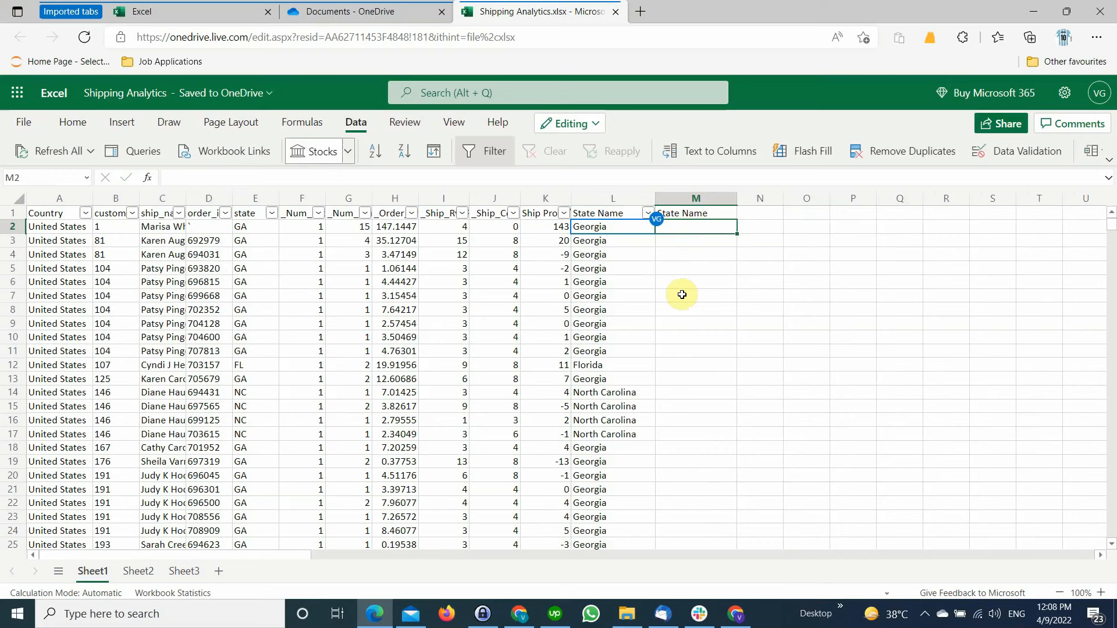
pyautogui.write('=')
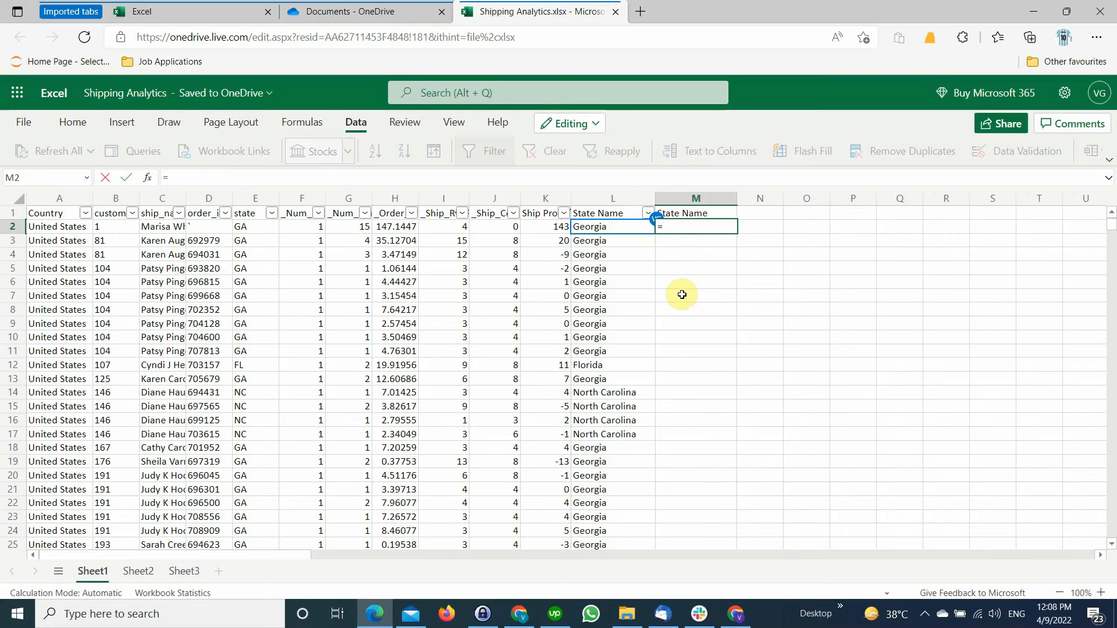
pyautogui.write('swt')
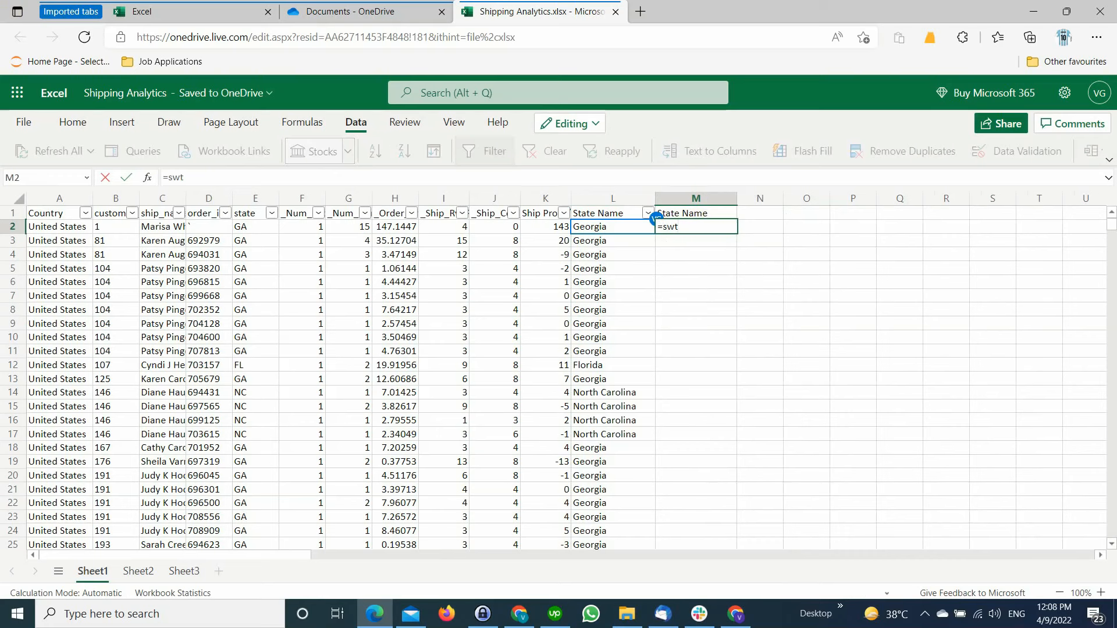
pyautogui.press('BackSpace')
pyautogui.write('i')
pyautogui.press('Tab')
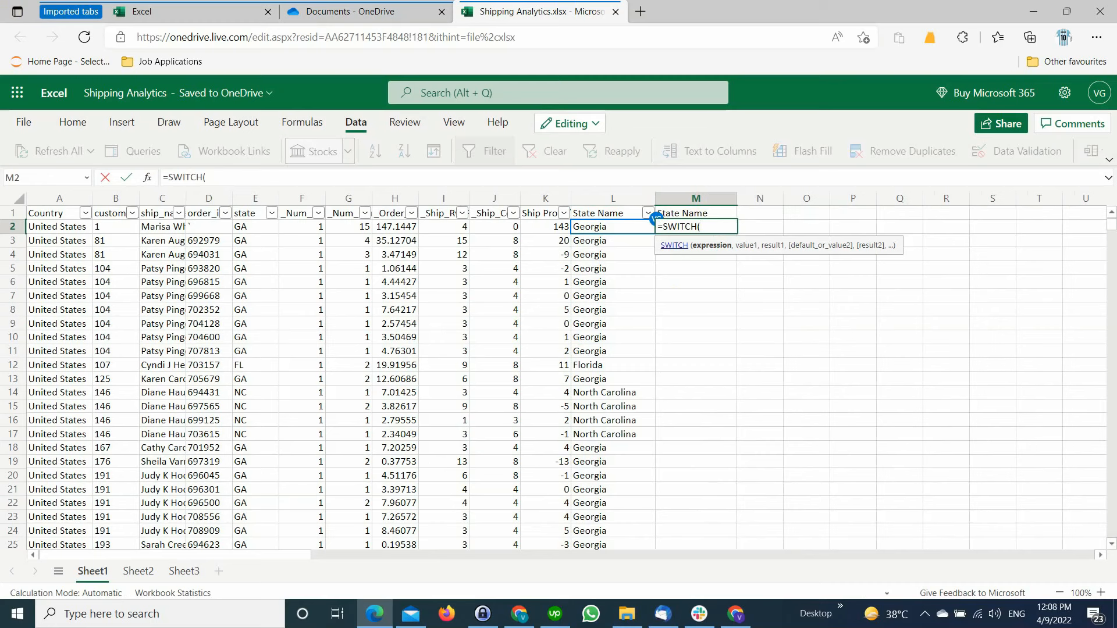
pyautogui.click(252, 228)
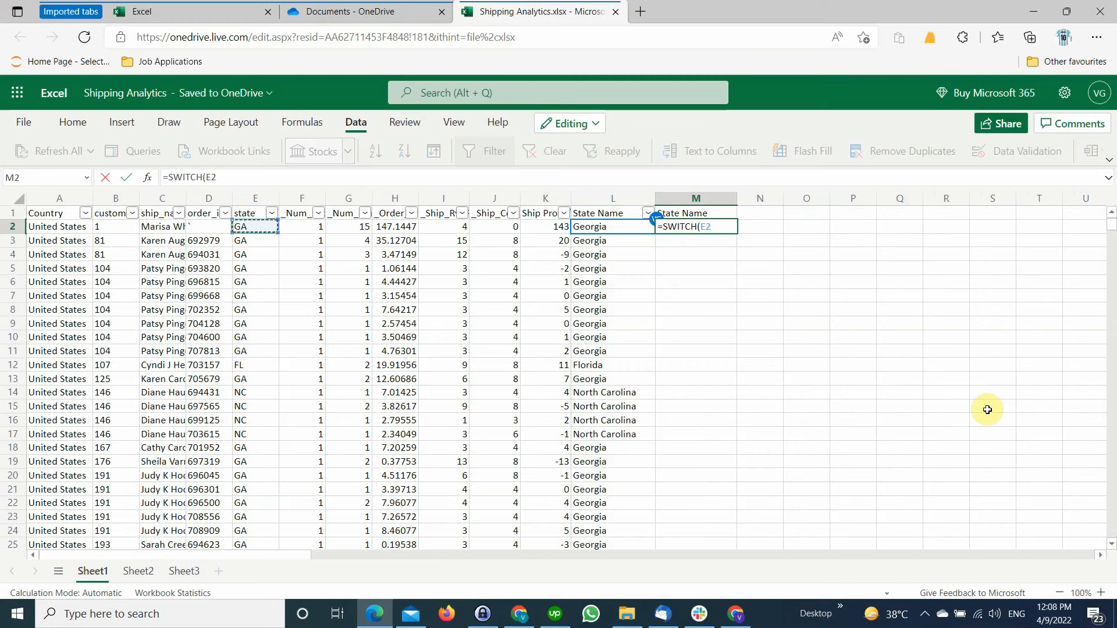
pyautogui.write(',')
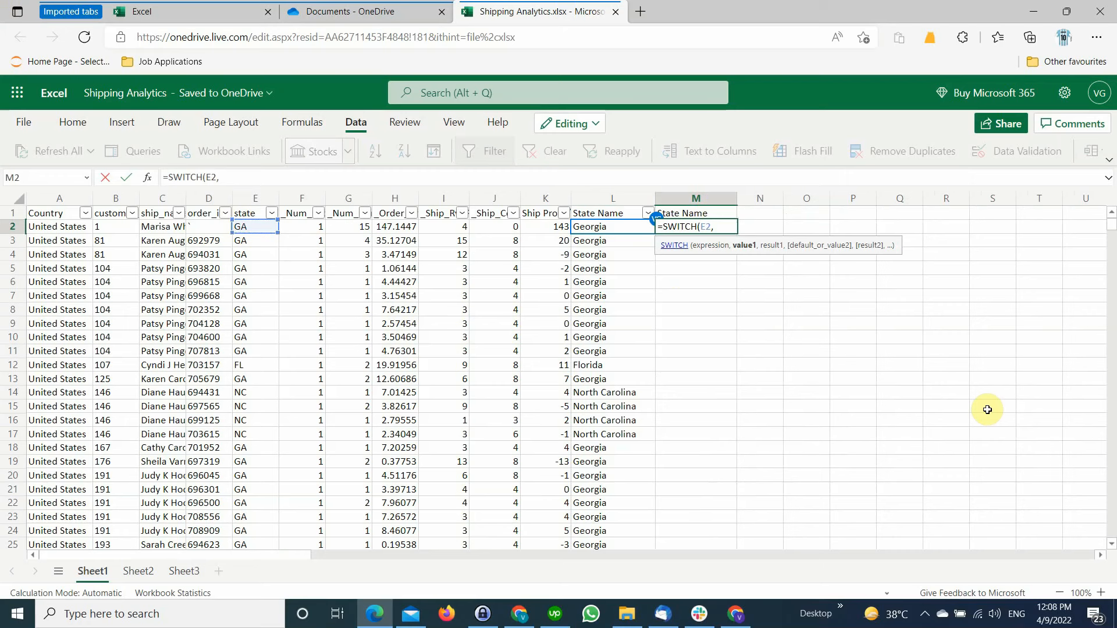
# Add the pairs "GA", "Georgia" and "FL", "Florida" to the SWITCH formula in M2
pyautogui.write('"GA", G')
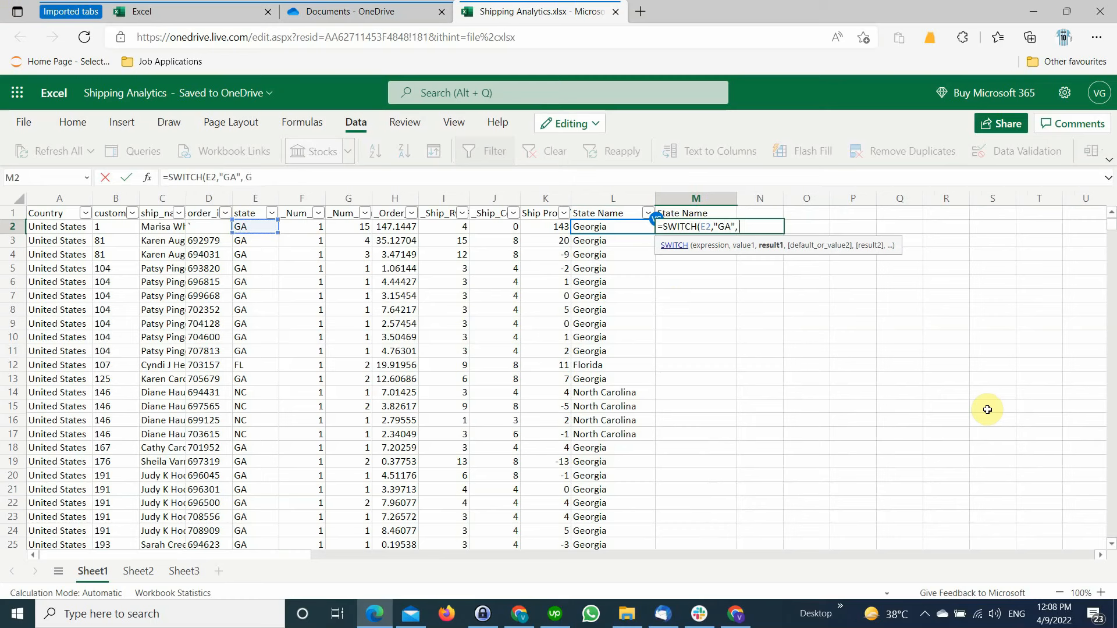
pyautogui.press('BackSpace')
pyautogui.write('"Georgia","F')
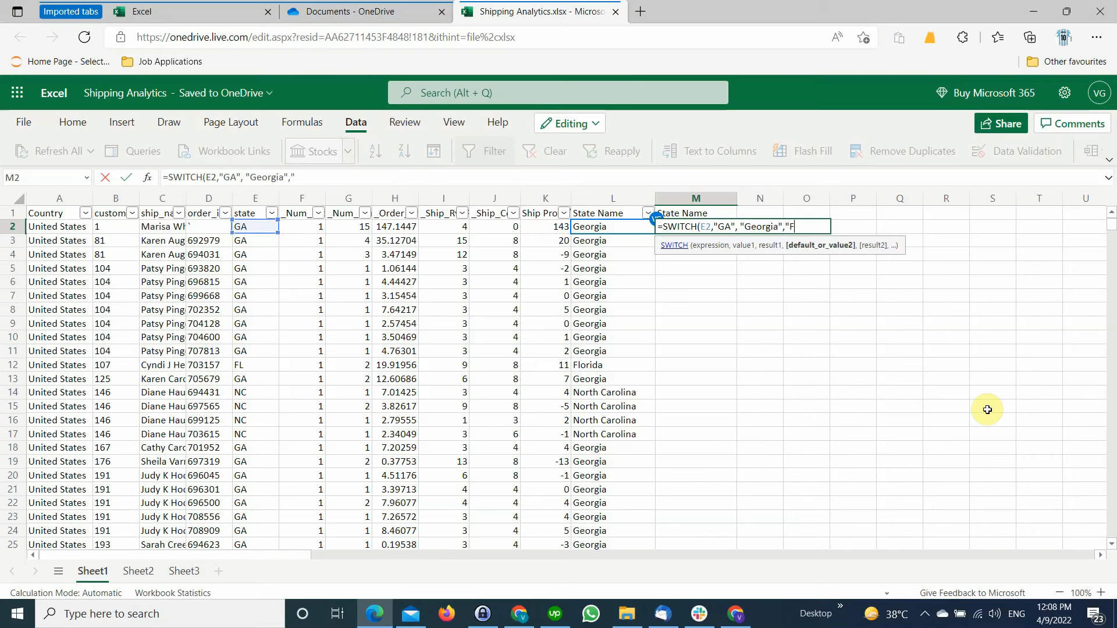
pyautogui.write('L",')
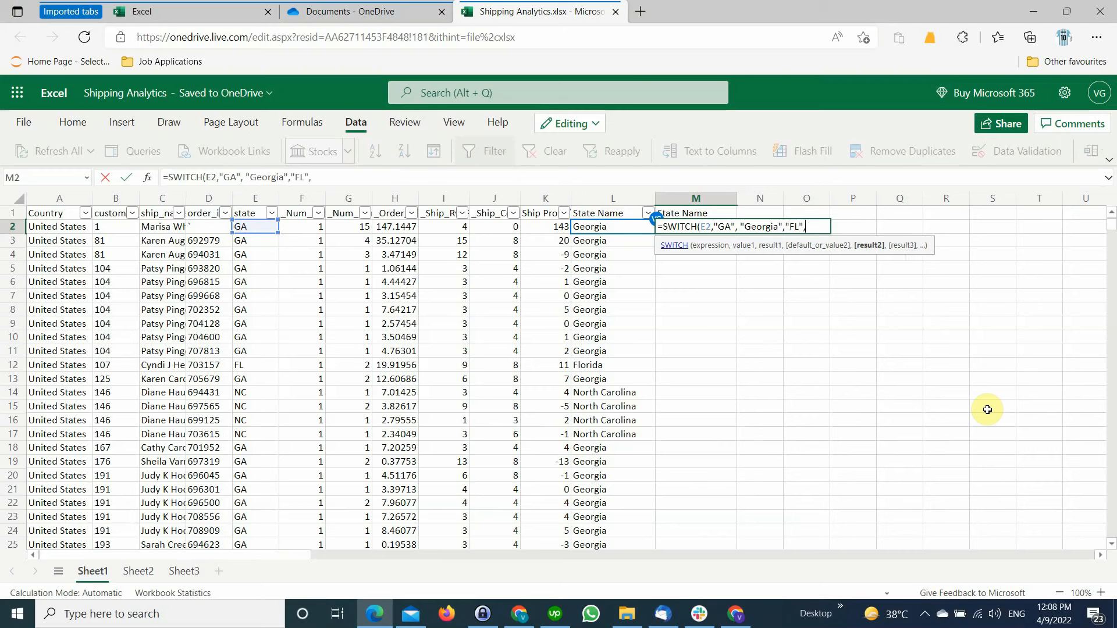
pyautogui.write(' "Florida",')
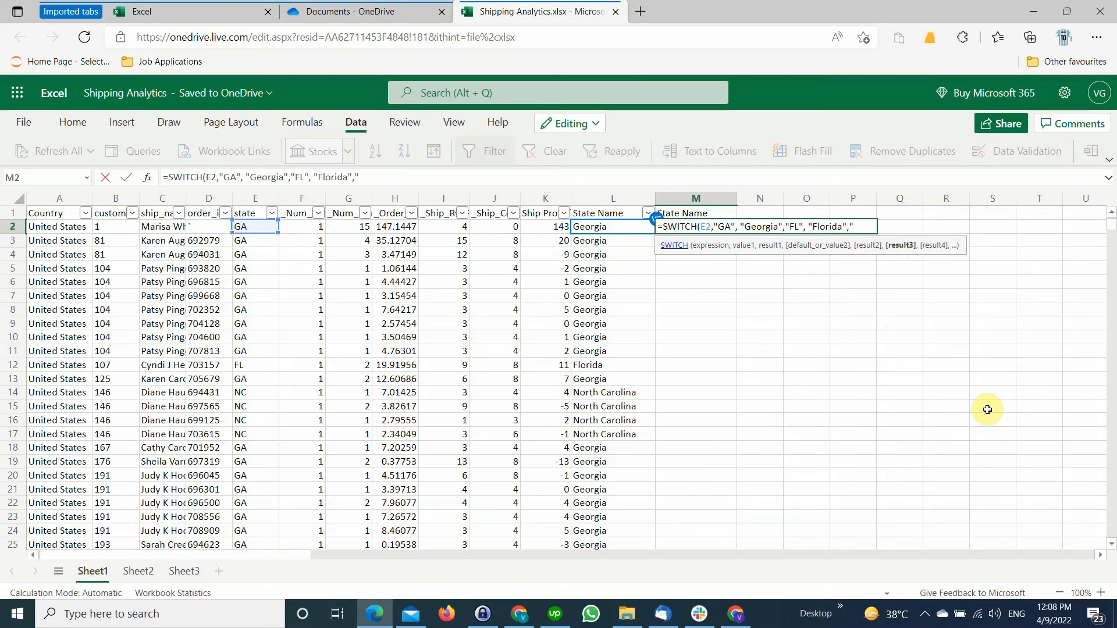
# Append pairs for NC (North Carolina), SC (South Carolina) and UT (Utah) to the M2 SWITCH formula, close it and enter it
pyautogui.write('"NC", ')
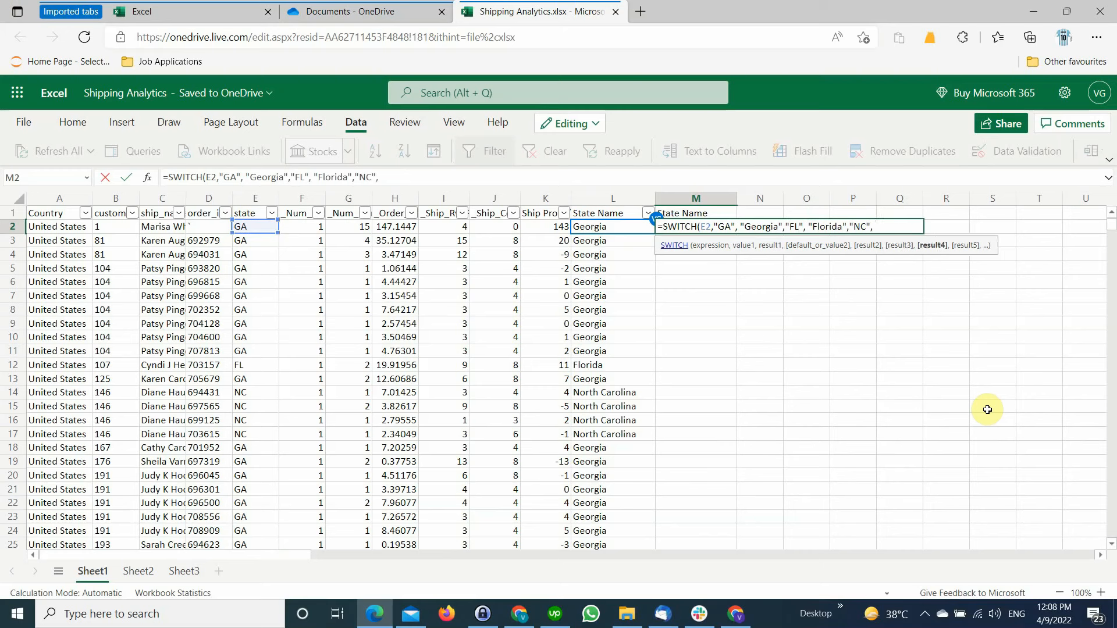
pyautogui.write('"North Carolina')
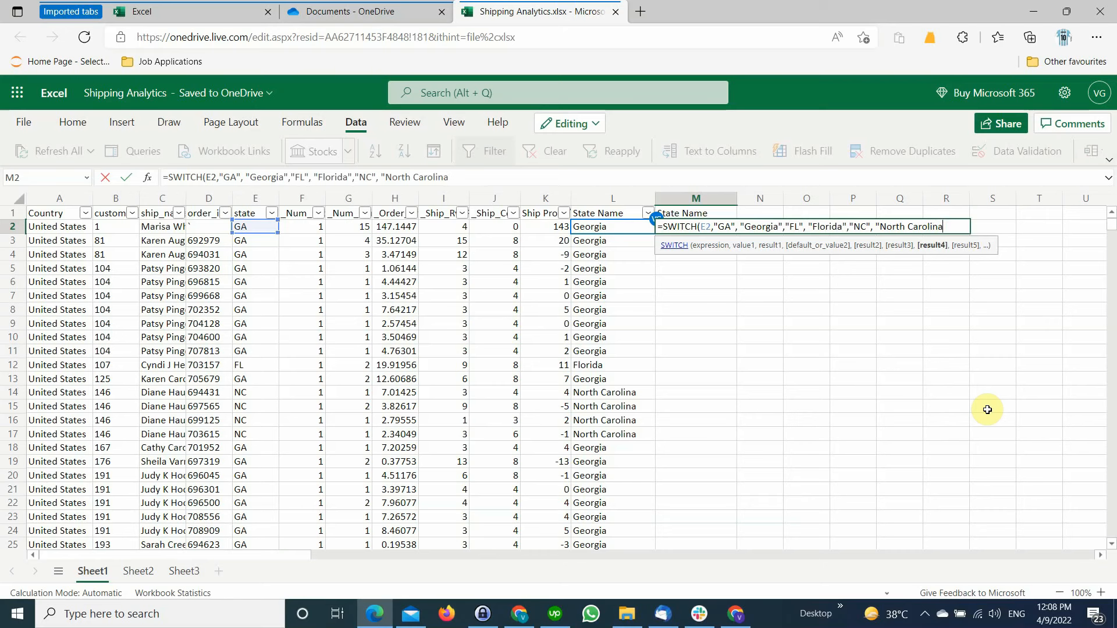
pyautogui.write('", S')
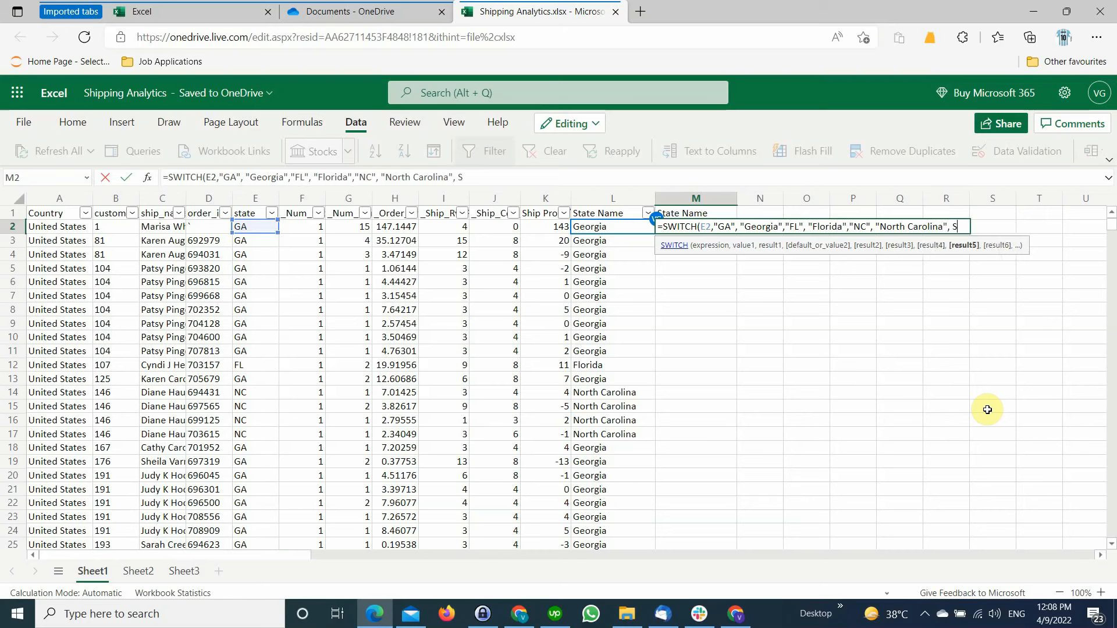
pyautogui.press('BackSpace')
pyautogui.write('"SC", ')
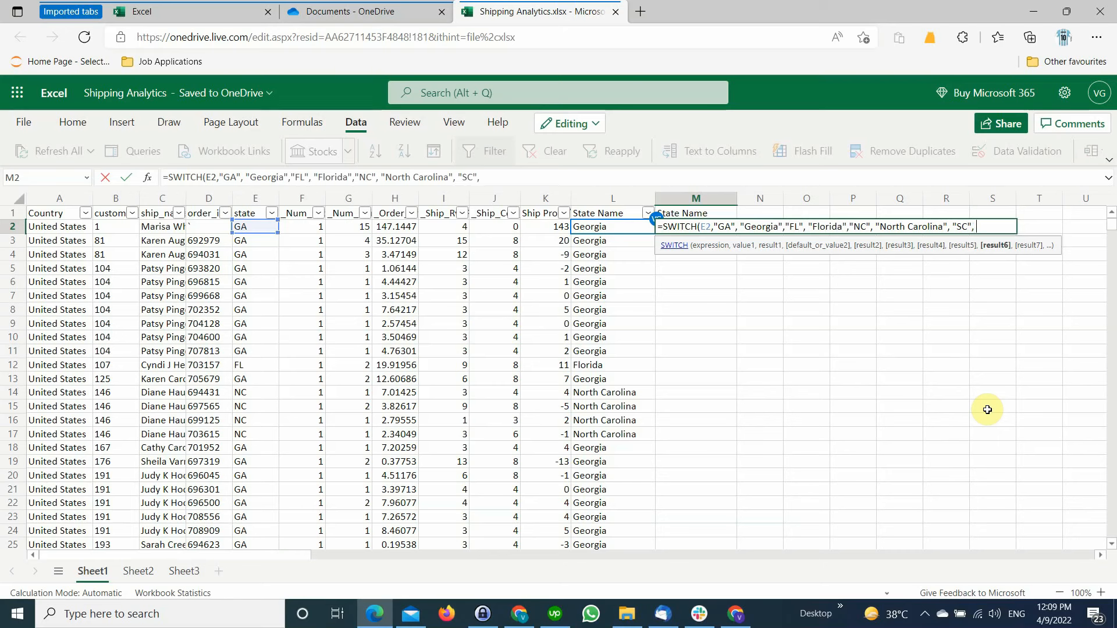
pyautogui.write('South C')
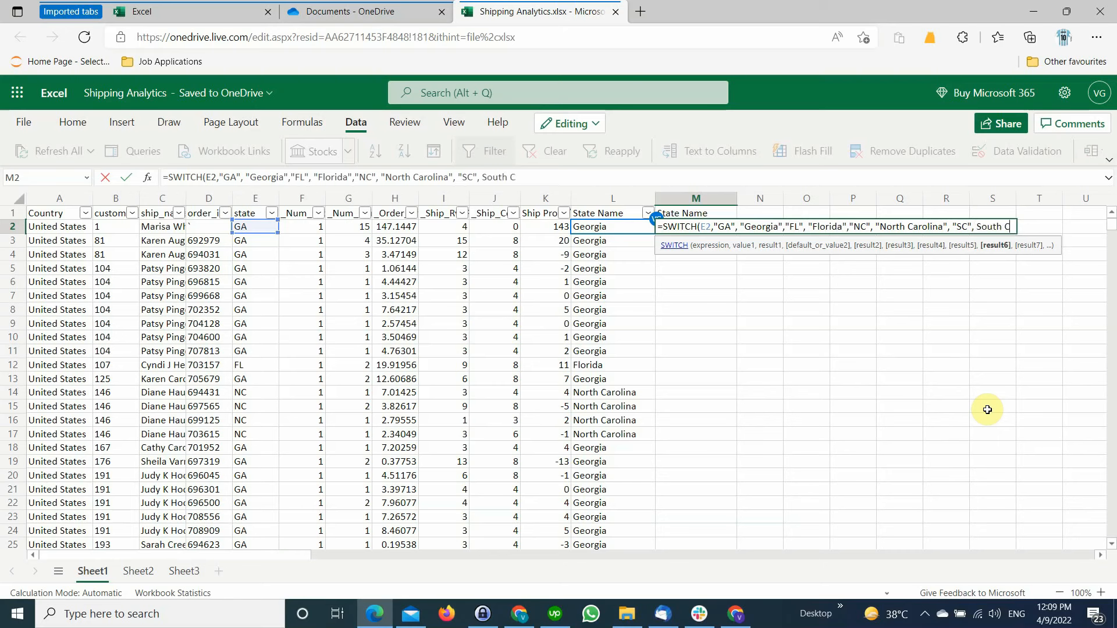
pyautogui.write('arolina",')
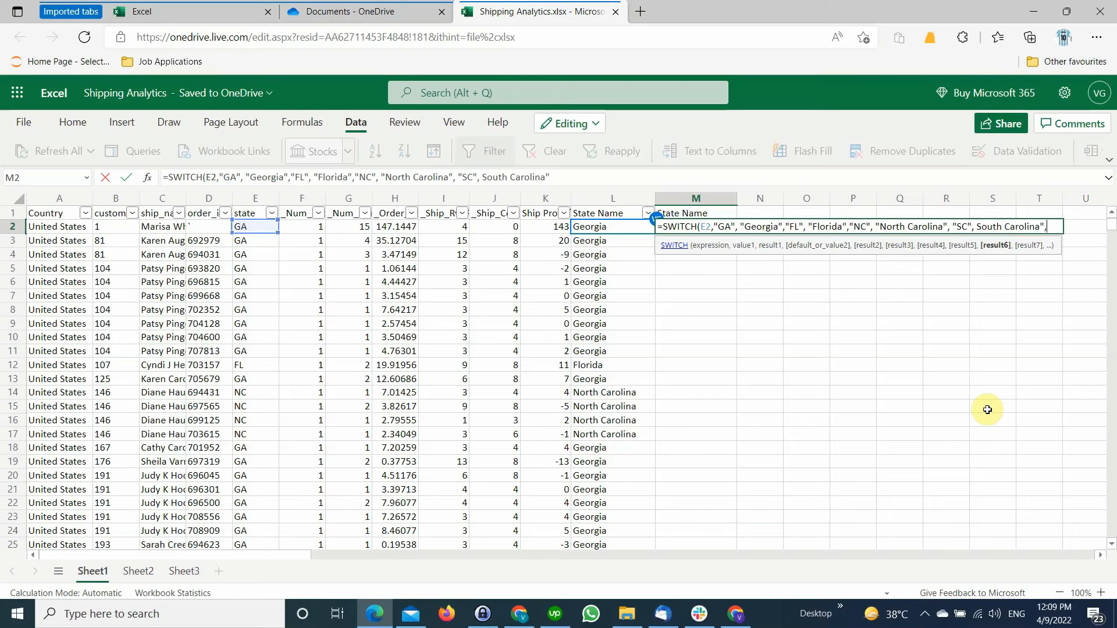
pyautogui.write('"UT,')
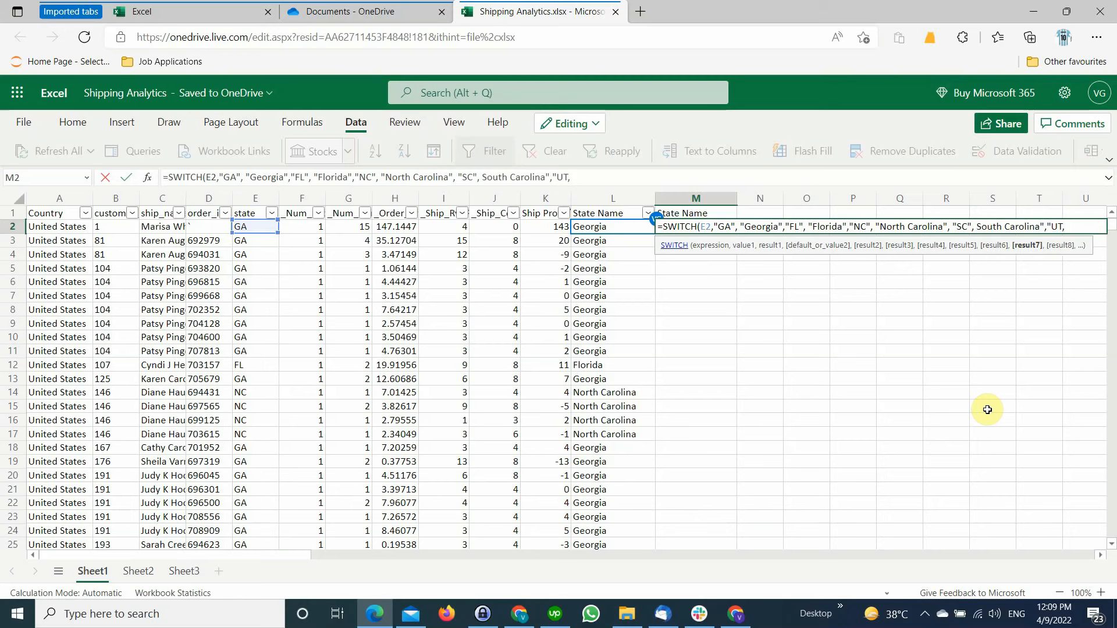
pyautogui.write('"Utah")')
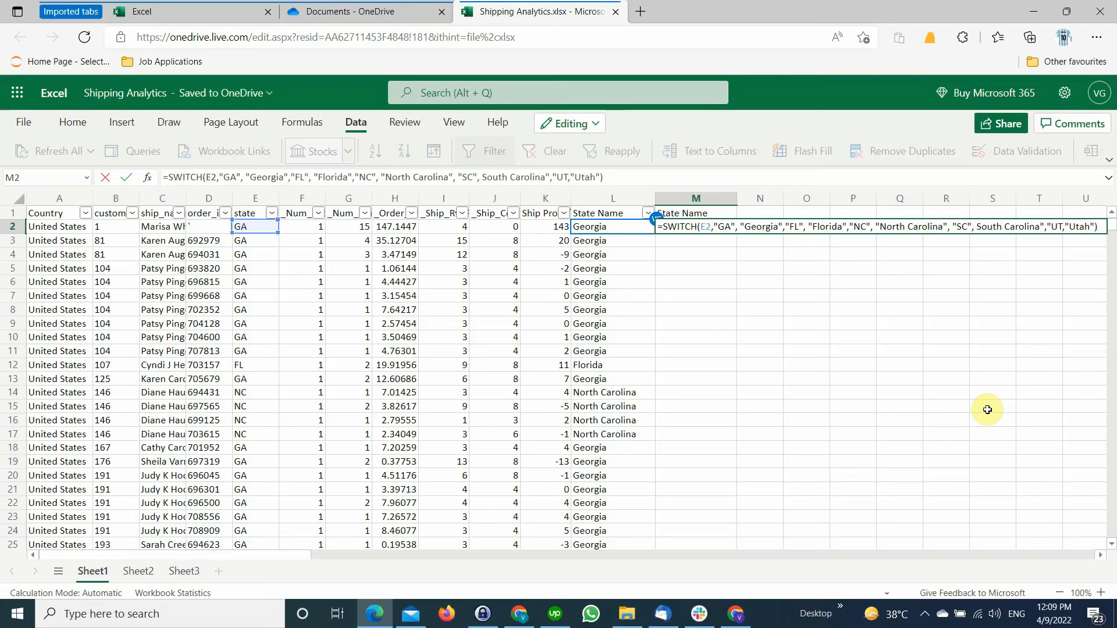
pyautogui.press('Return')
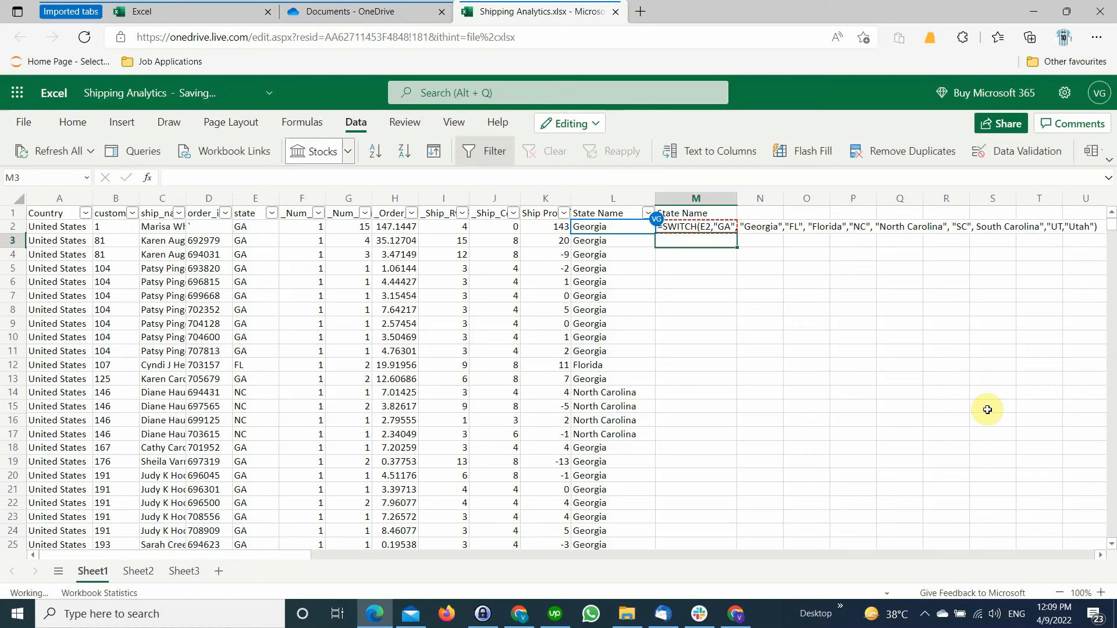
# Insert an opening quotation mark before South Carolina in the M2 SWITCH formula and re-enter it
pyautogui.click(715, 228)
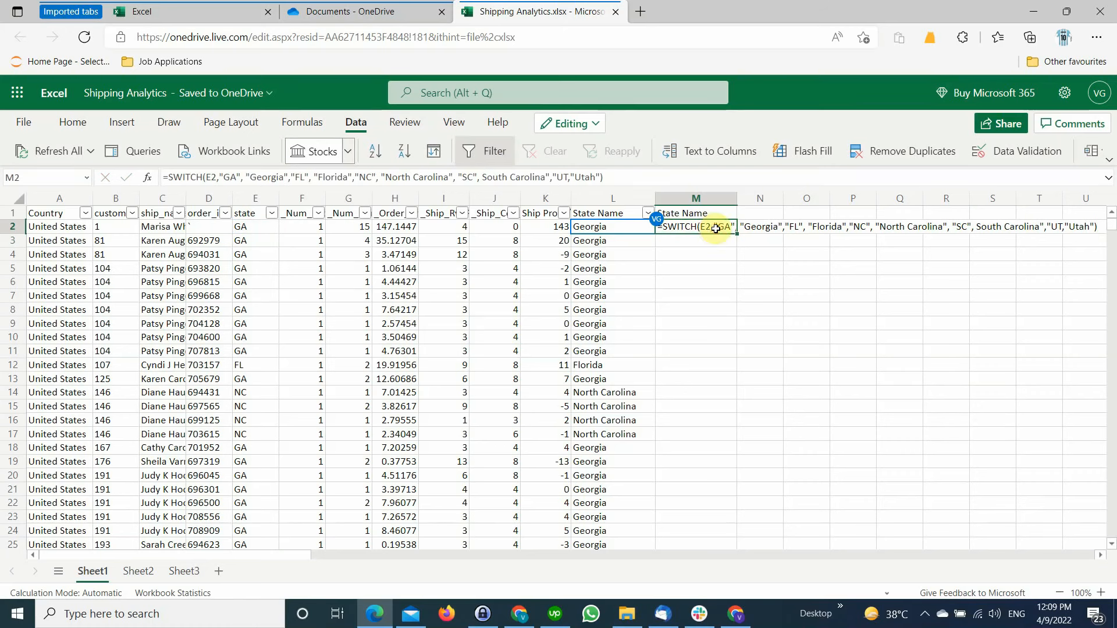
pyautogui.click(224, 178)
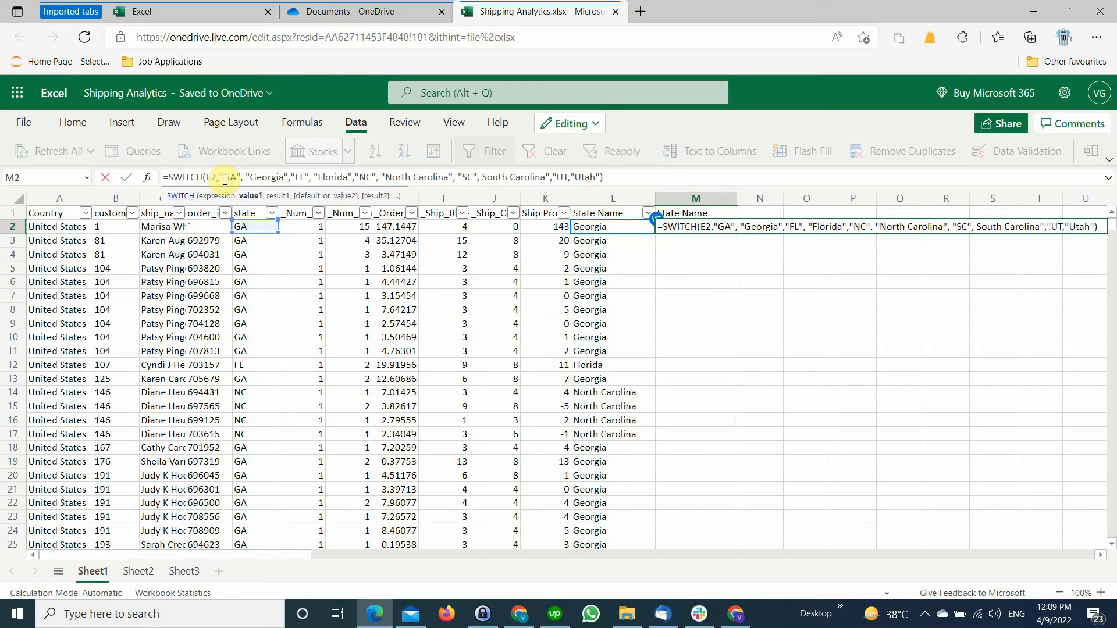
pyautogui.click(482, 177)
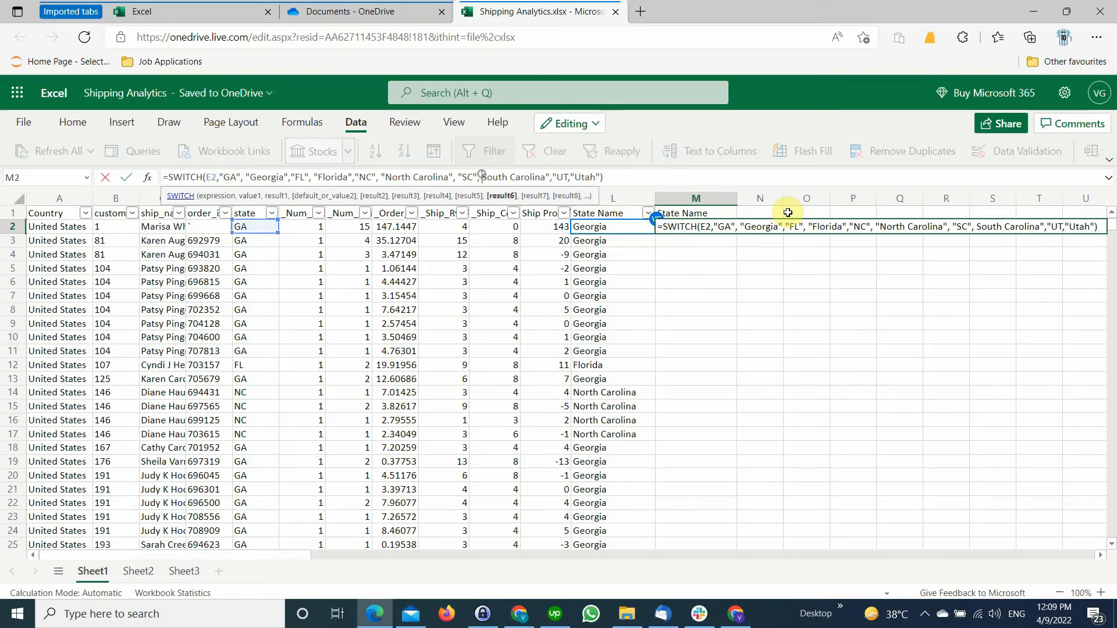
pyautogui.write('"')
pyautogui.press('Return')
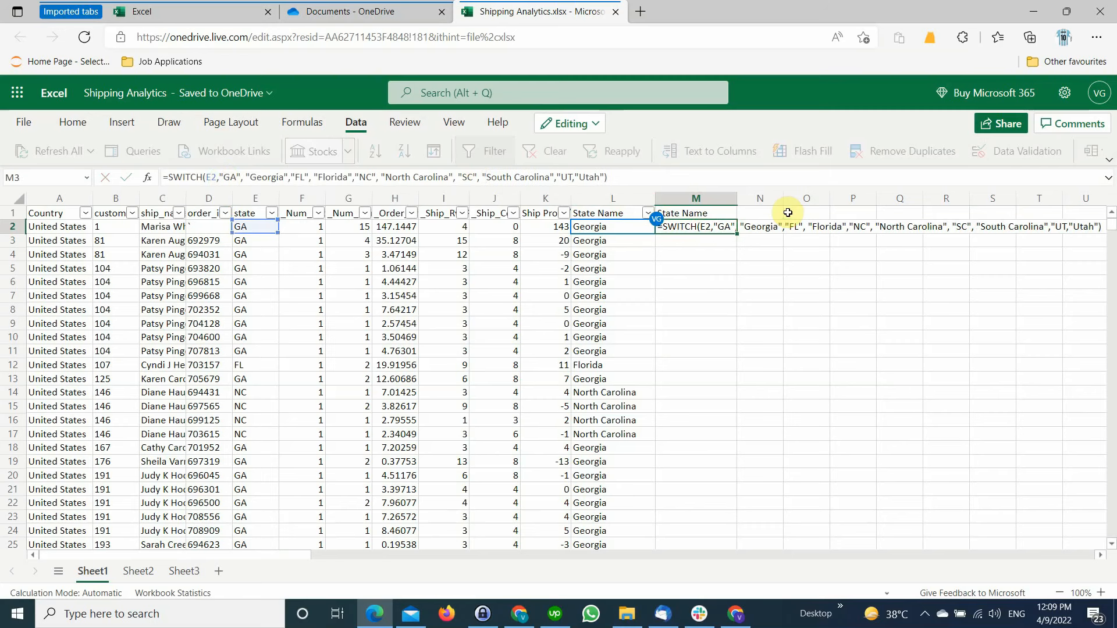
# Check each argument of the M2 SWITCH formula, from the E2 expression through the state code and name pairs
pyautogui.press('Up')
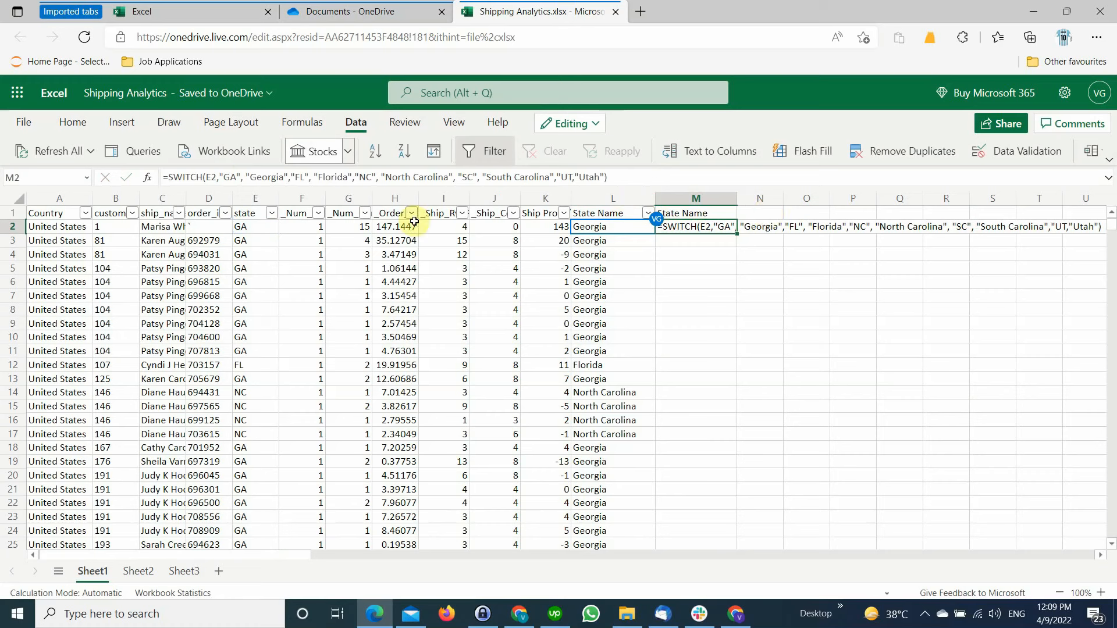
pyautogui.click(216, 176)
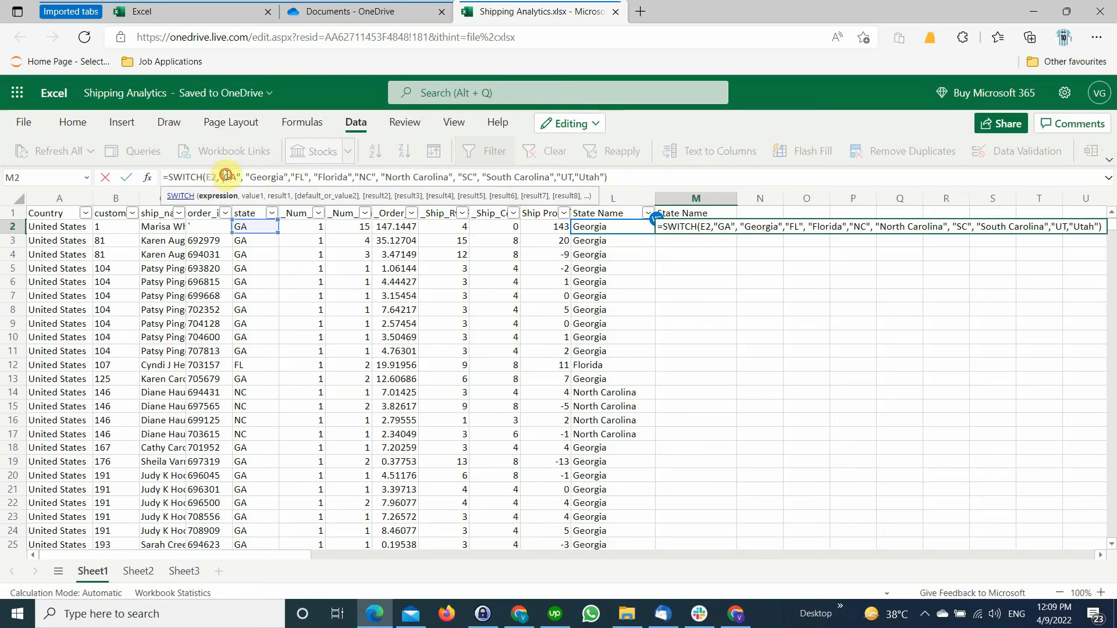
pyautogui.click(226, 175)
pyautogui.click(267, 176)
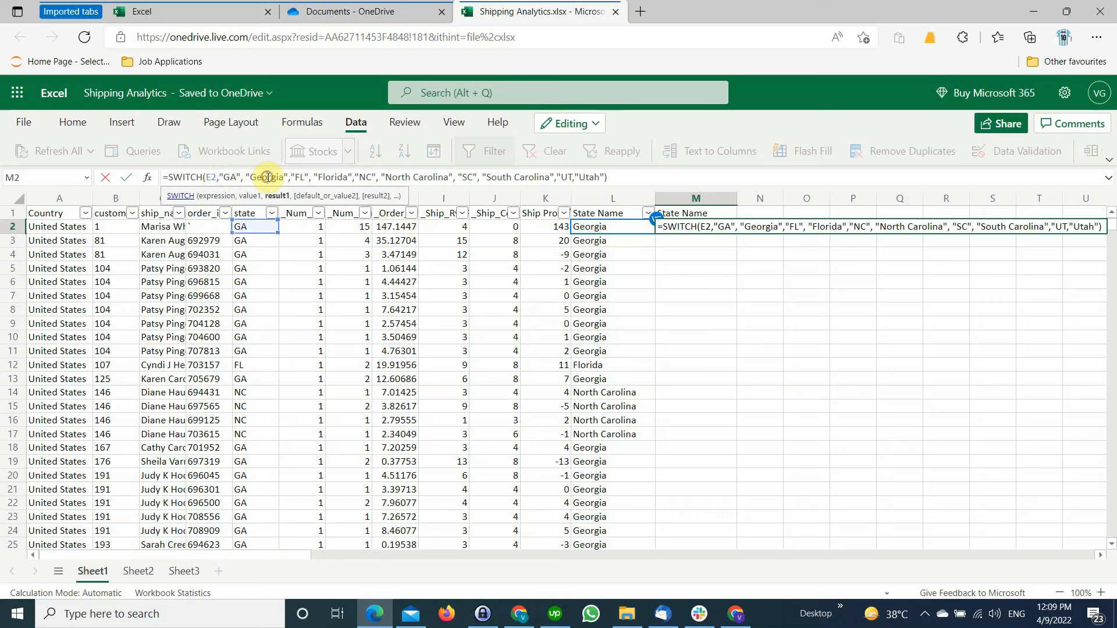
pyautogui.click(301, 177)
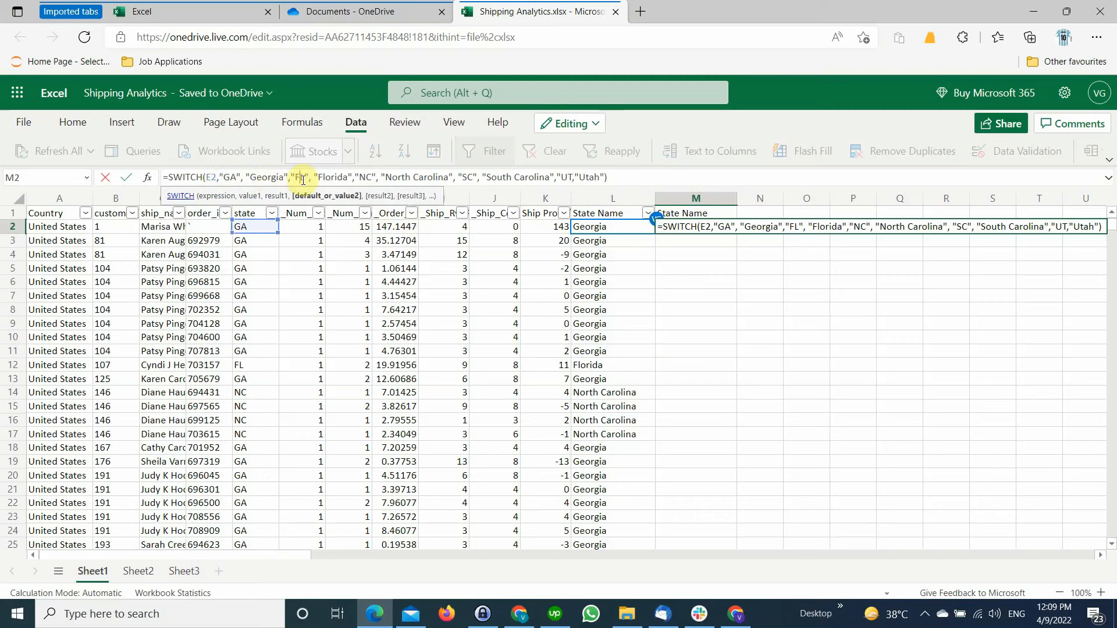
pyautogui.click(335, 177)
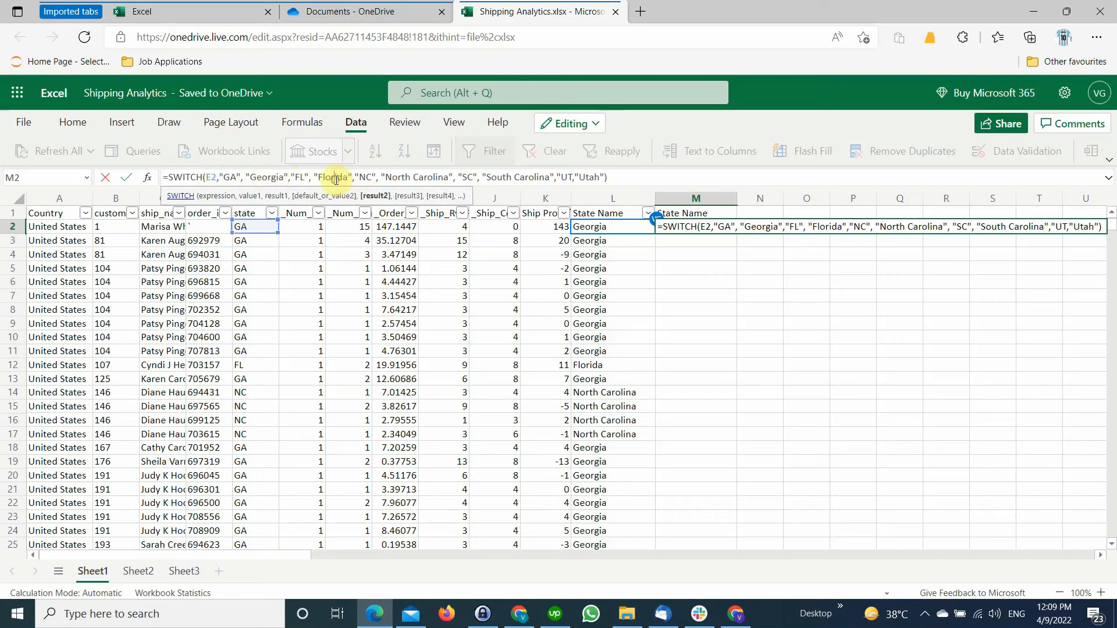
pyautogui.click(365, 178)
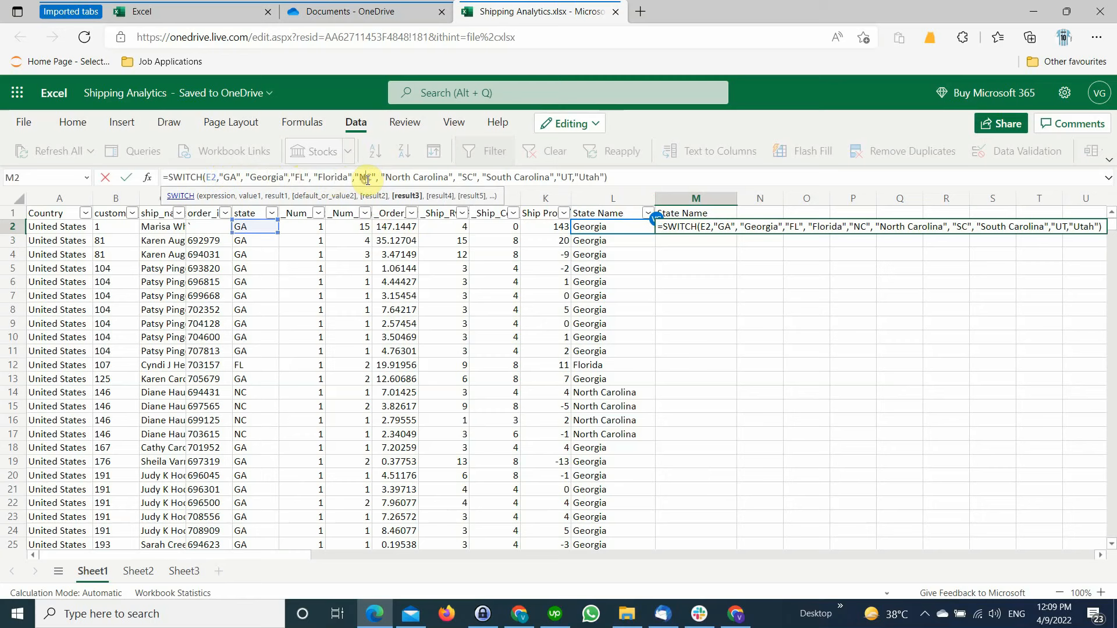
pyautogui.click(418, 179)
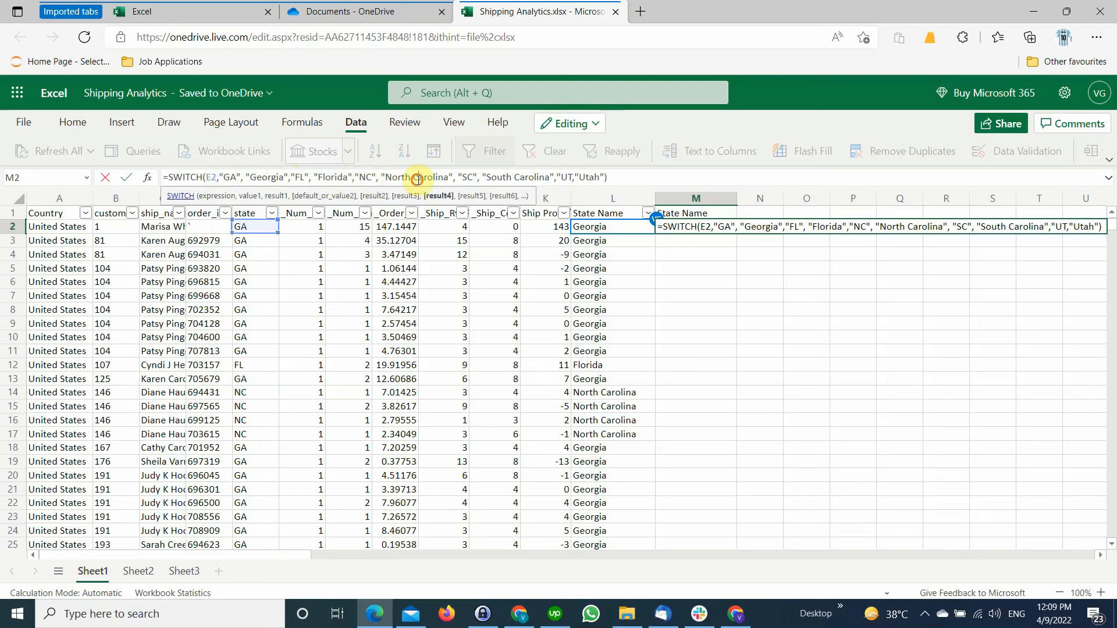
pyautogui.click(499, 179)
pyautogui.click(606, 175)
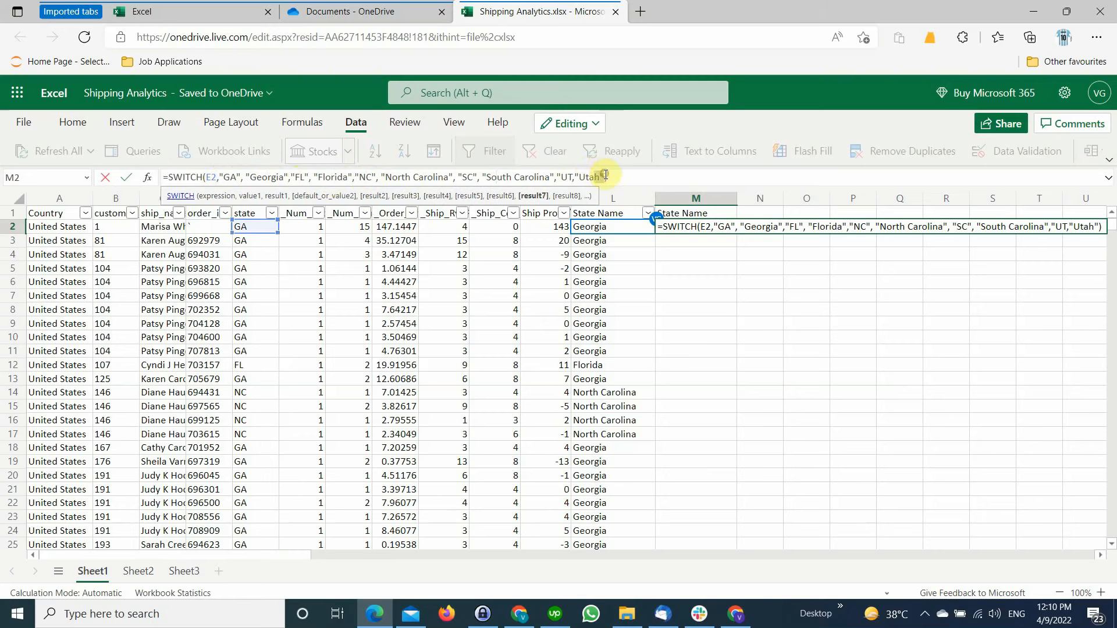
# Cut the NC, SC and UT pairs out of the M2 SWITCH formula and enter it with only GA and FL
pyautogui.moveTo(605, 175); pyautogui.dragTo(353, 185)
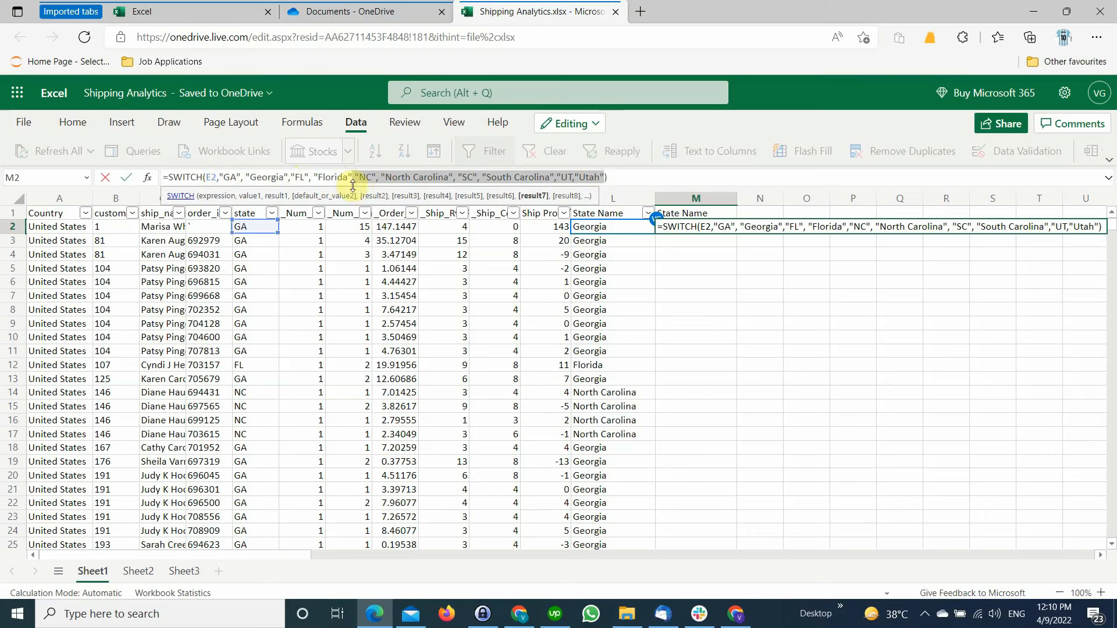
pyautogui.press('Return')
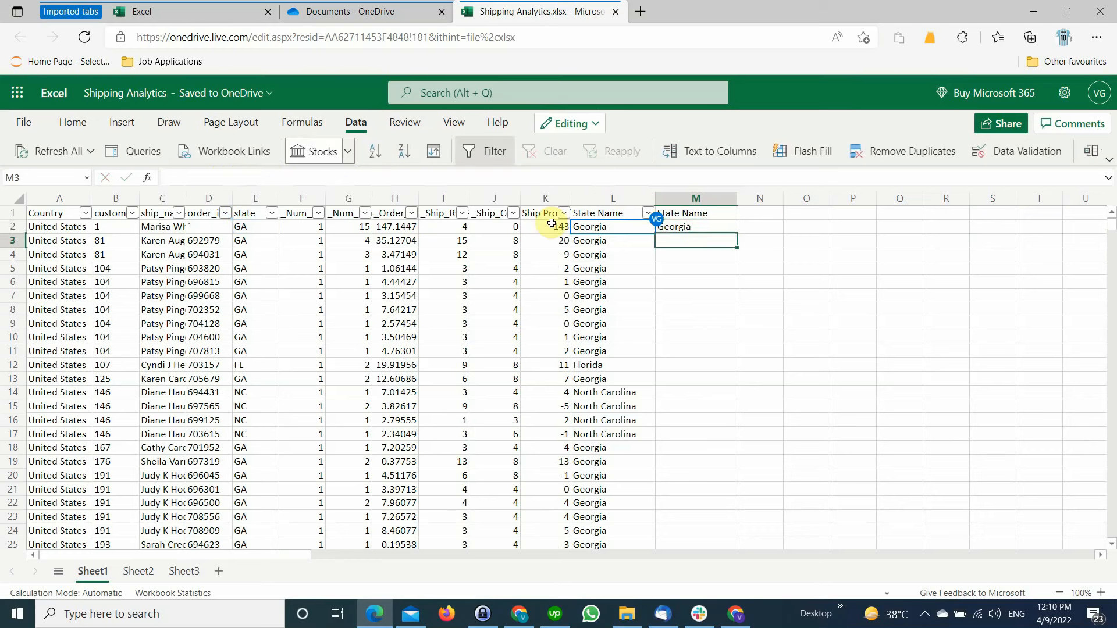
pyautogui.press('Up')
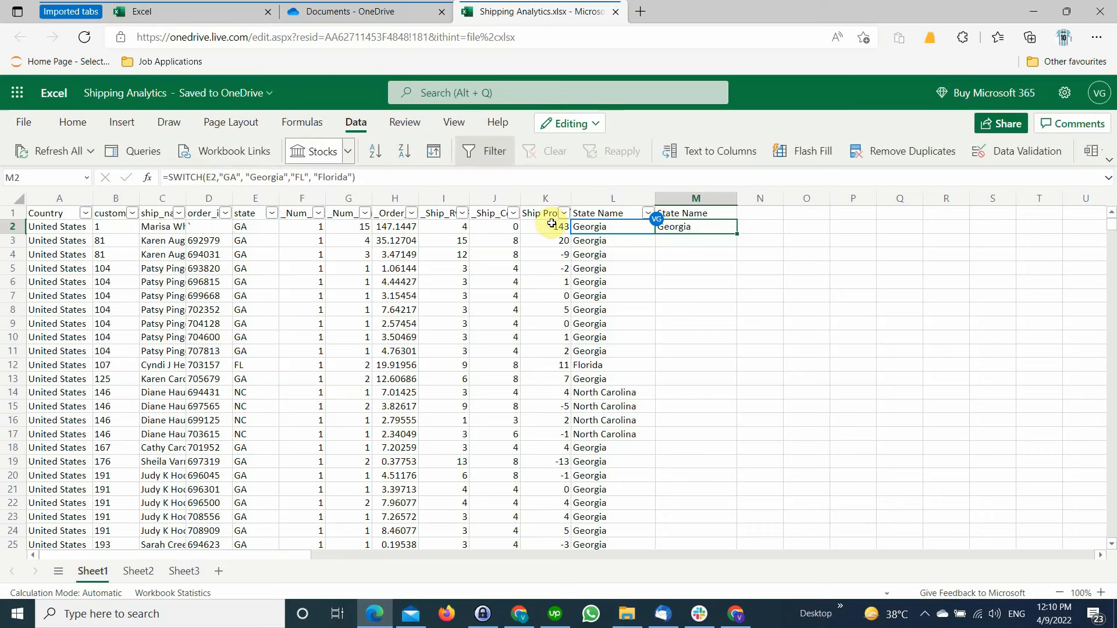
# Paste the cut pairs back into the M2 SWITCH formula, cut only the SC and UT pairs, and enter it
pyautogui.click(359, 177)
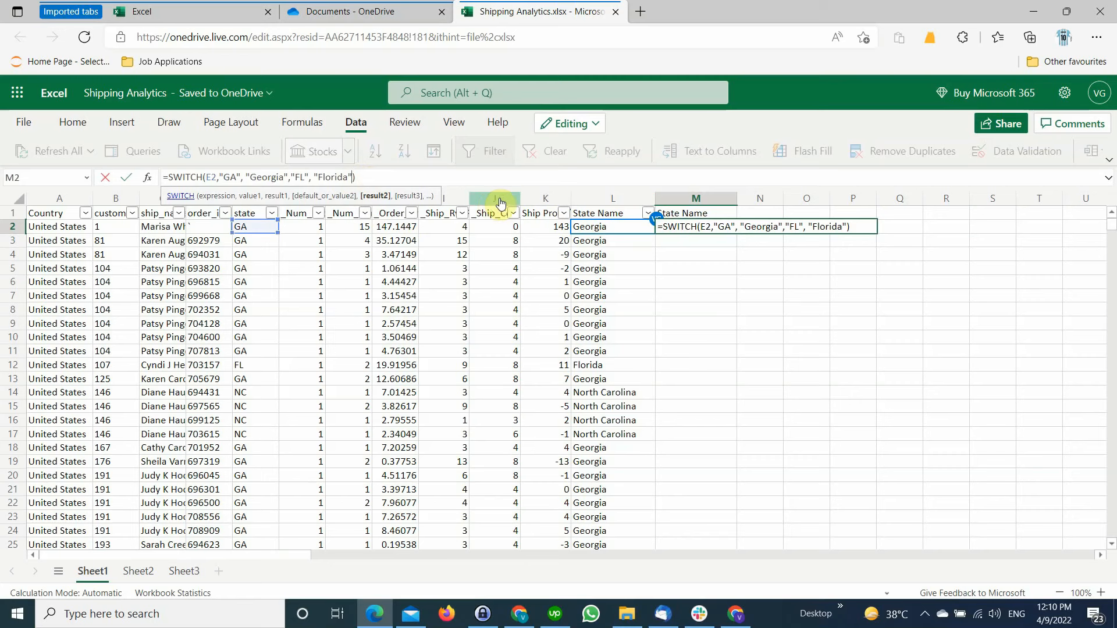
pyautogui.write(',"NC", "North Carolina", "SC", "South Carolina","UT,"Utah"')
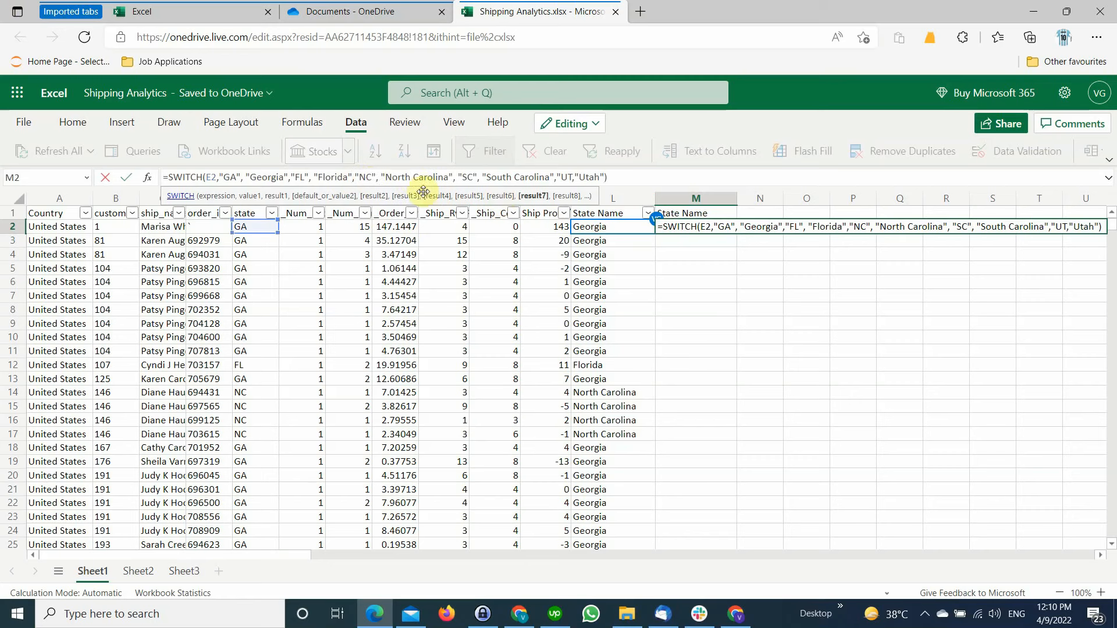
pyautogui.moveTo(455, 177); pyautogui.dragTo(604, 177)
pyautogui.hotkey('ctrl', 'c')
pyautogui.press('BackSpace')
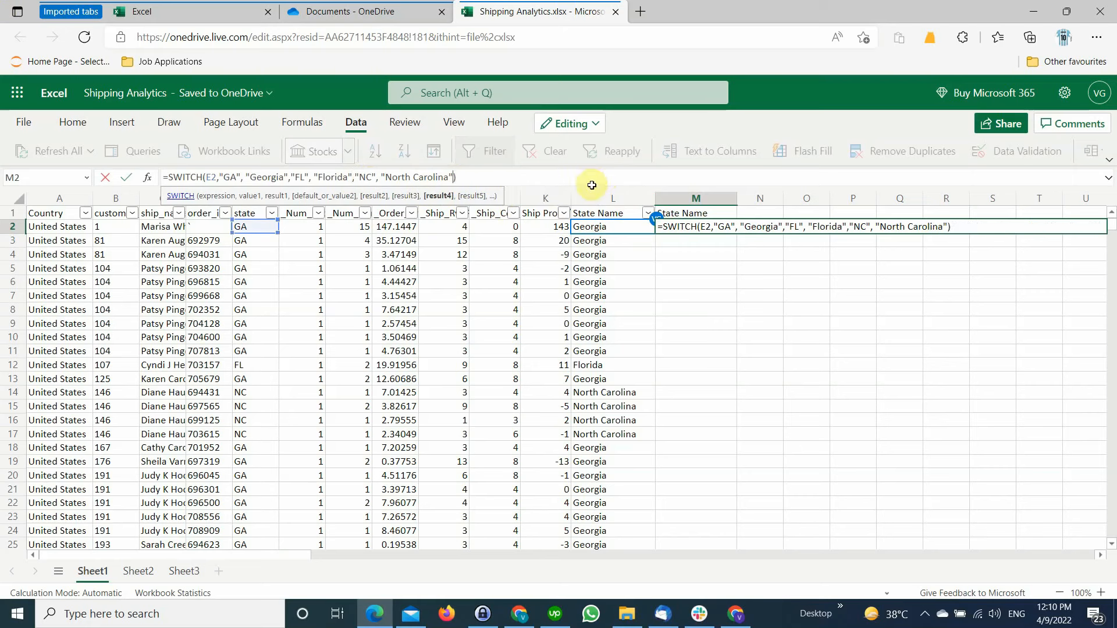
pyautogui.hotkey('ctrl', 'Return')
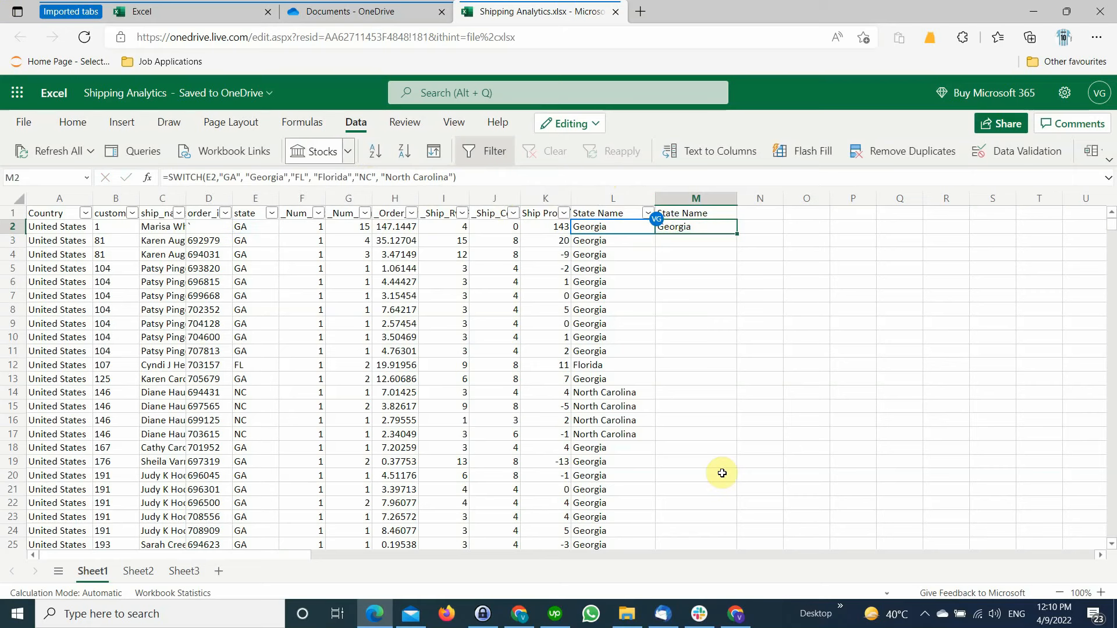
# Paste the SC and UT pairs back into the M2 SWITCH formula, cut only the UT pair, and enter it
pyautogui.click(454, 177)
pyautogui.hotkey('ctrl', 'v')
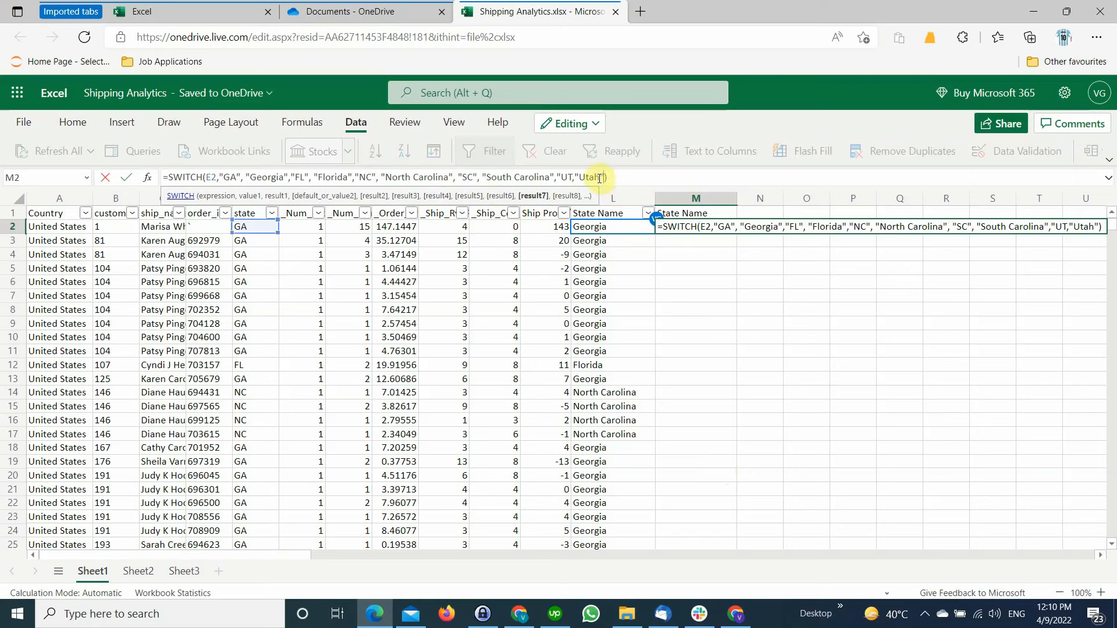
pyautogui.moveTo(603, 177); pyautogui.dragTo(560, 176)
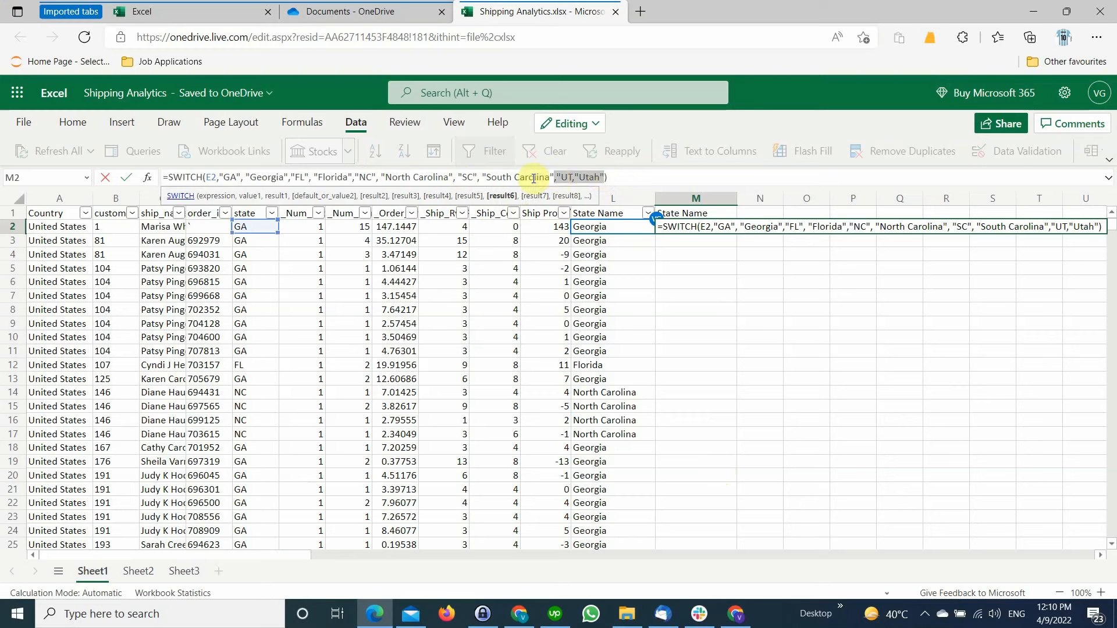
pyautogui.press('Return')
pyautogui.press('Up')
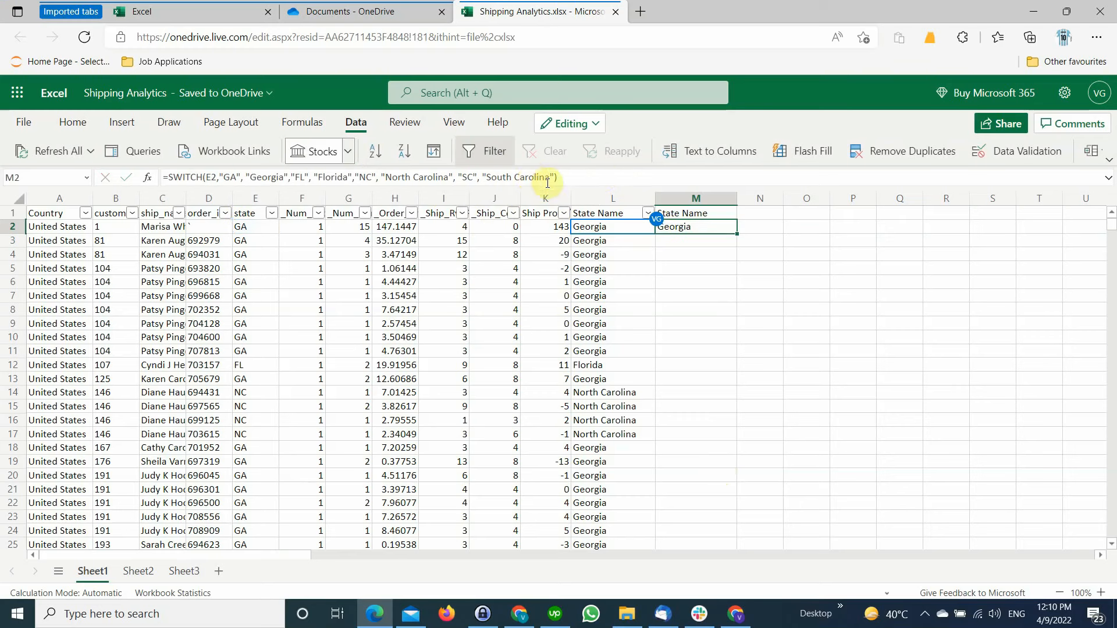
# Paste the UT pair back after South Carolina in the M2 SWITCH formula and enter it
pyautogui.click(555, 176)
pyautogui.write(',"UT","Utah"')
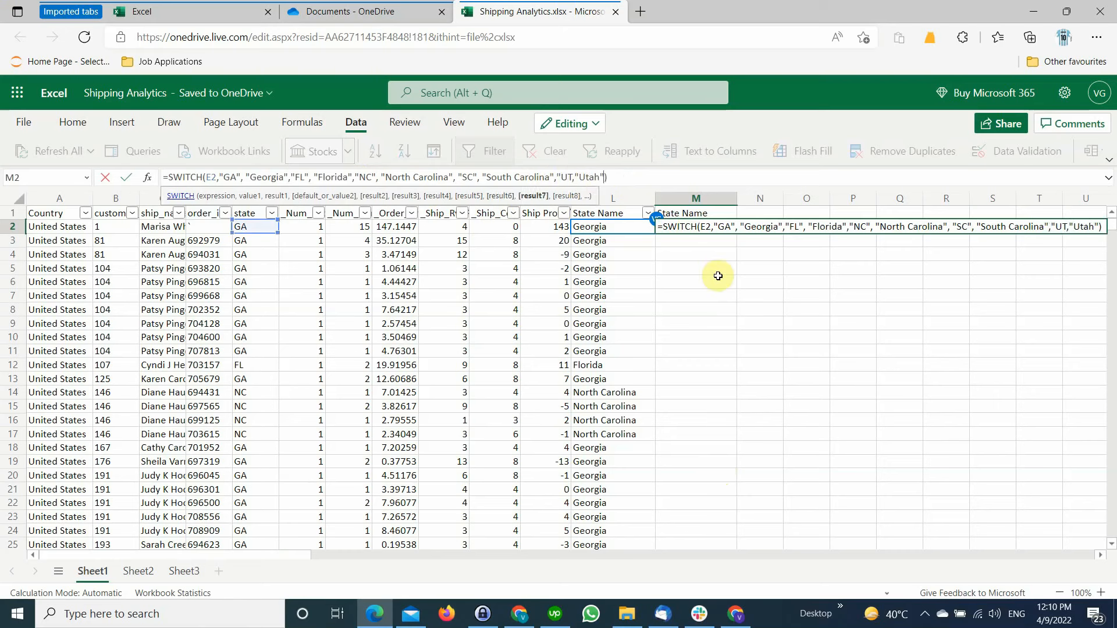
pyautogui.press('Return')
pyautogui.press('Up')
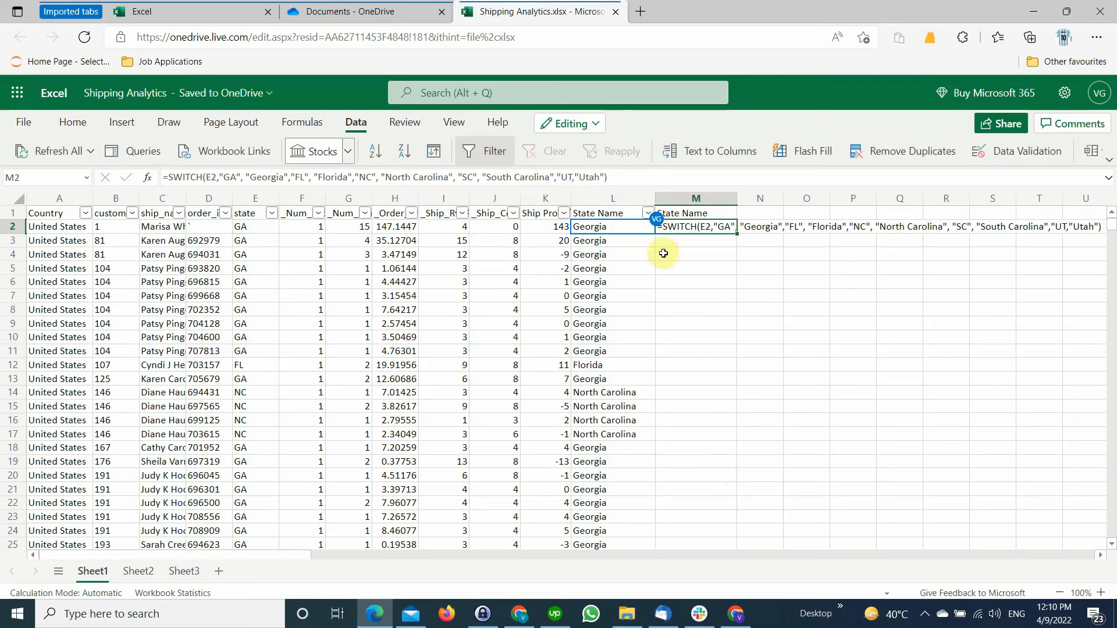
# Delete the UT and Utah pair from the end of the M2 SWITCH formula and enter it
pyautogui.click(601, 177)
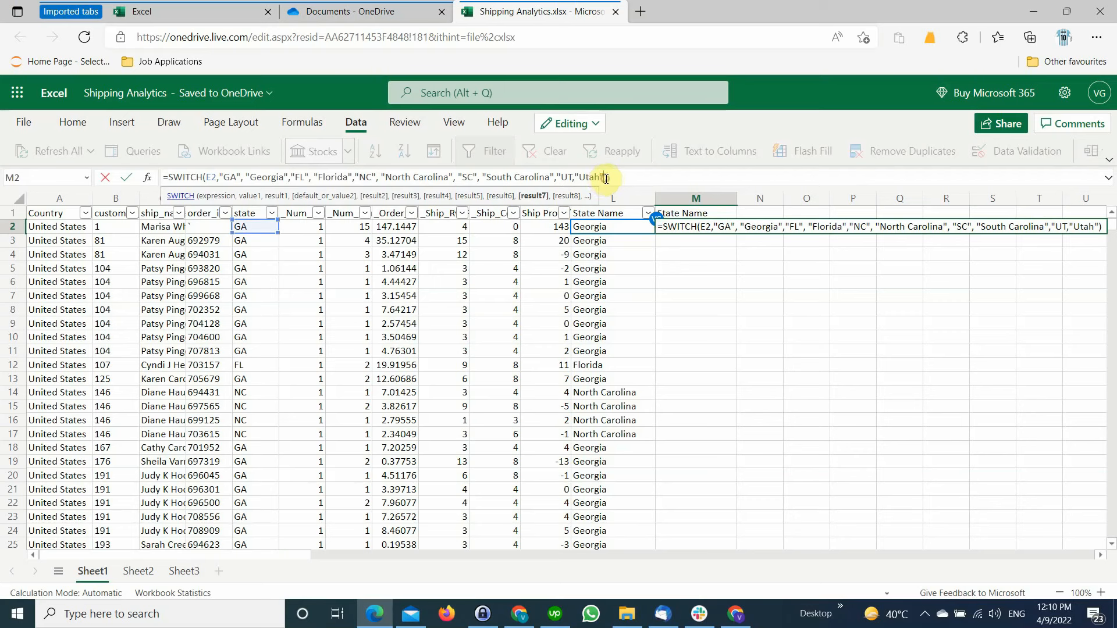
pyautogui.moveTo(604, 180); pyautogui.dragTo(554, 182)
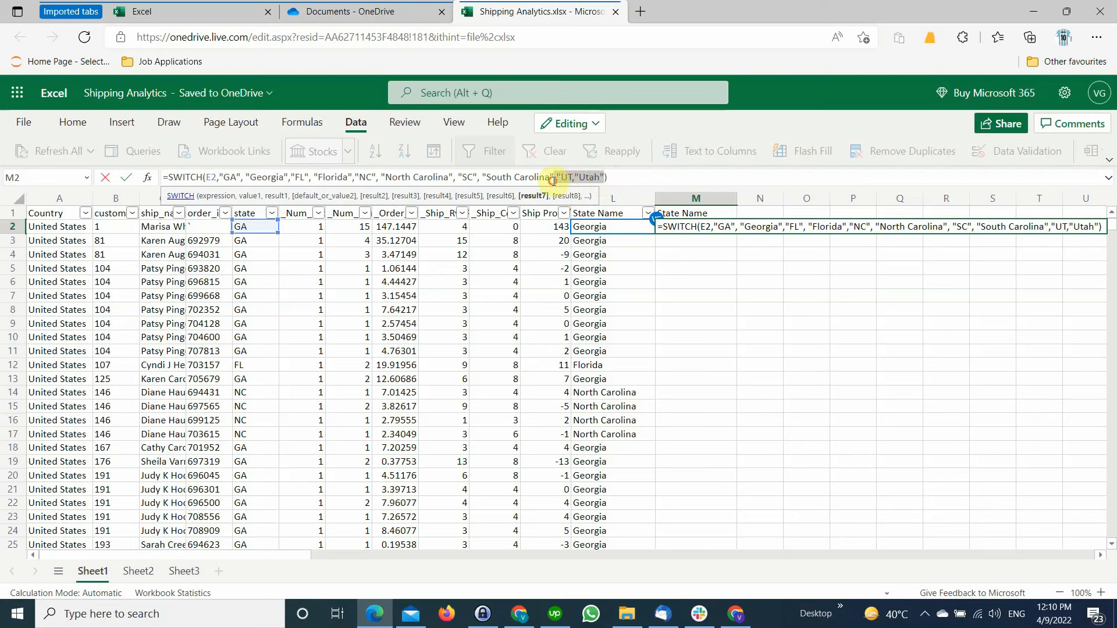
pyautogui.press('BackSpace')
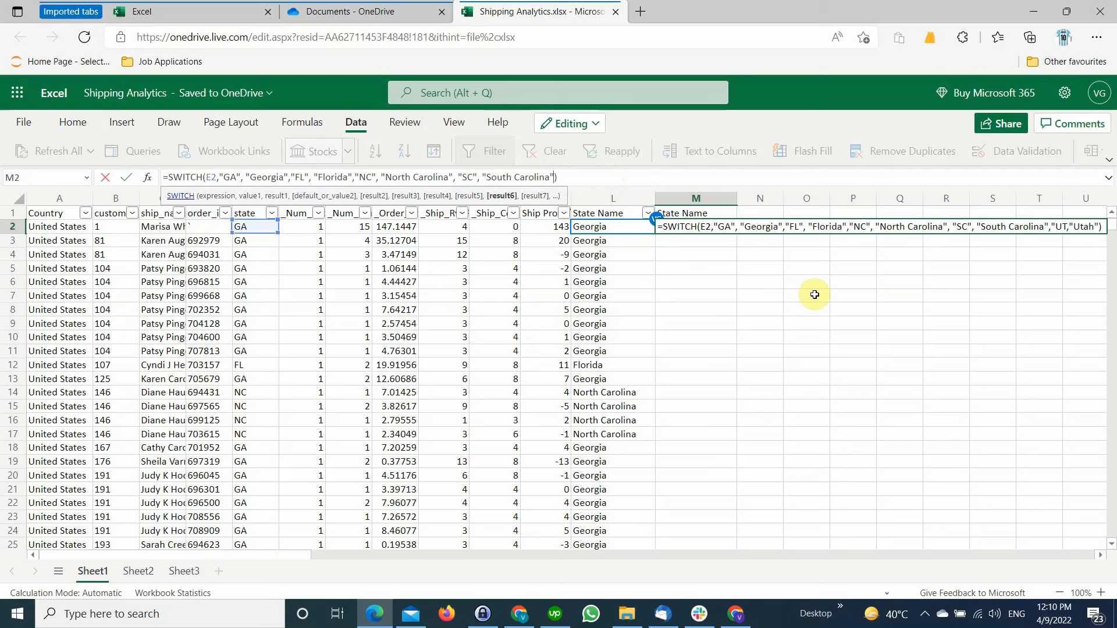
pyautogui.hotkey('ctrl', 'Return')
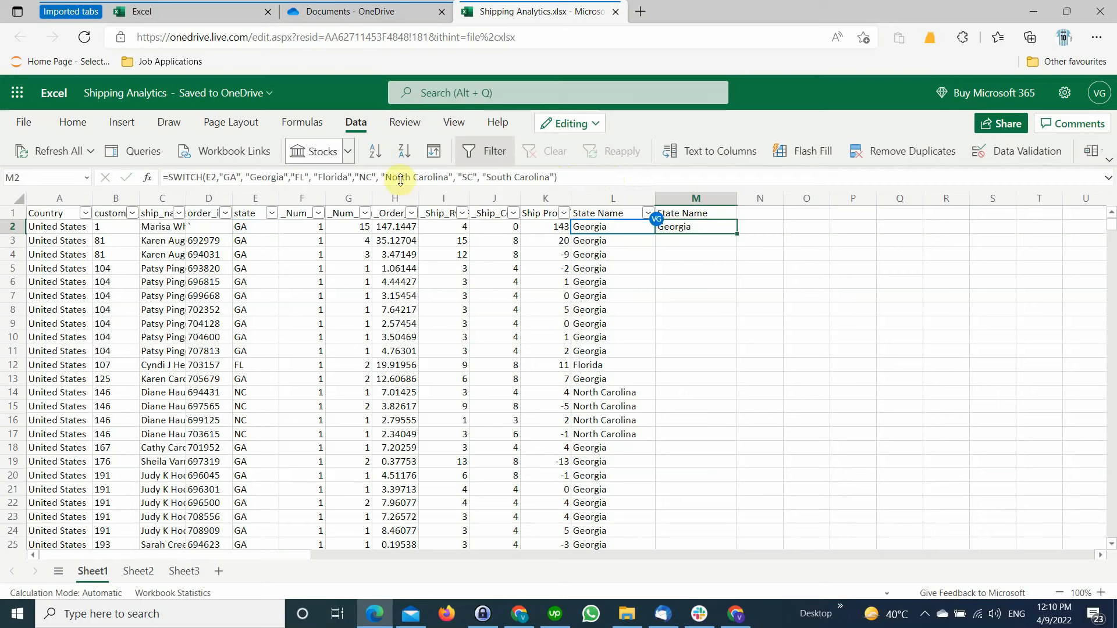
# Fill the M2 SWITCH formula down column M through row 59
pyautogui.moveTo(739, 236); pyautogui.dragTo(743, 557)
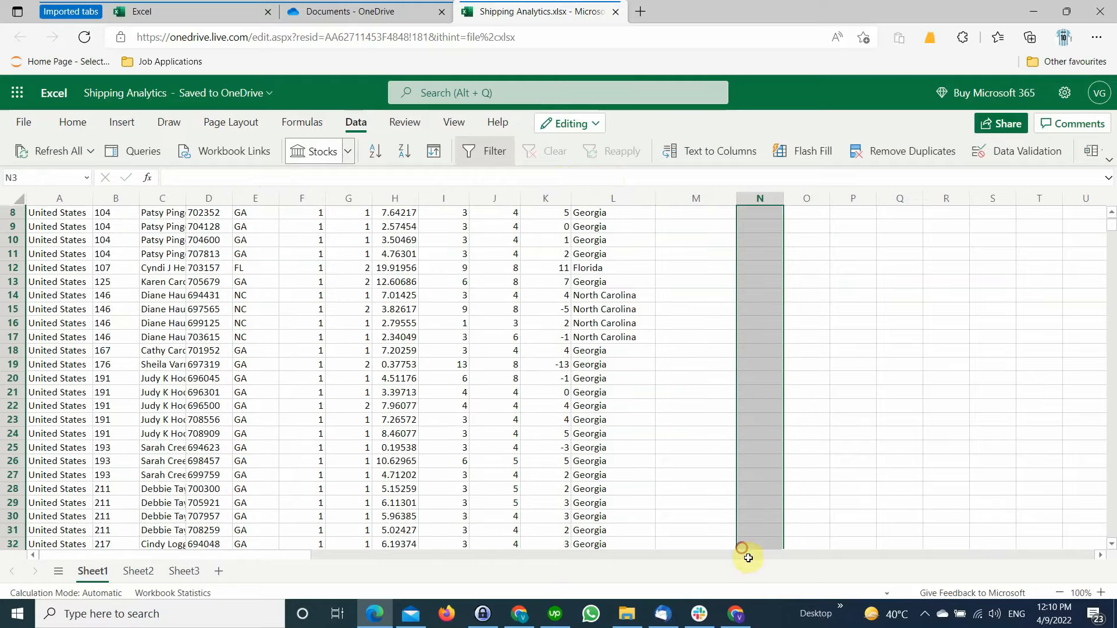
pyautogui.scroll(3, 704, 389)
pyautogui.click(677, 228)
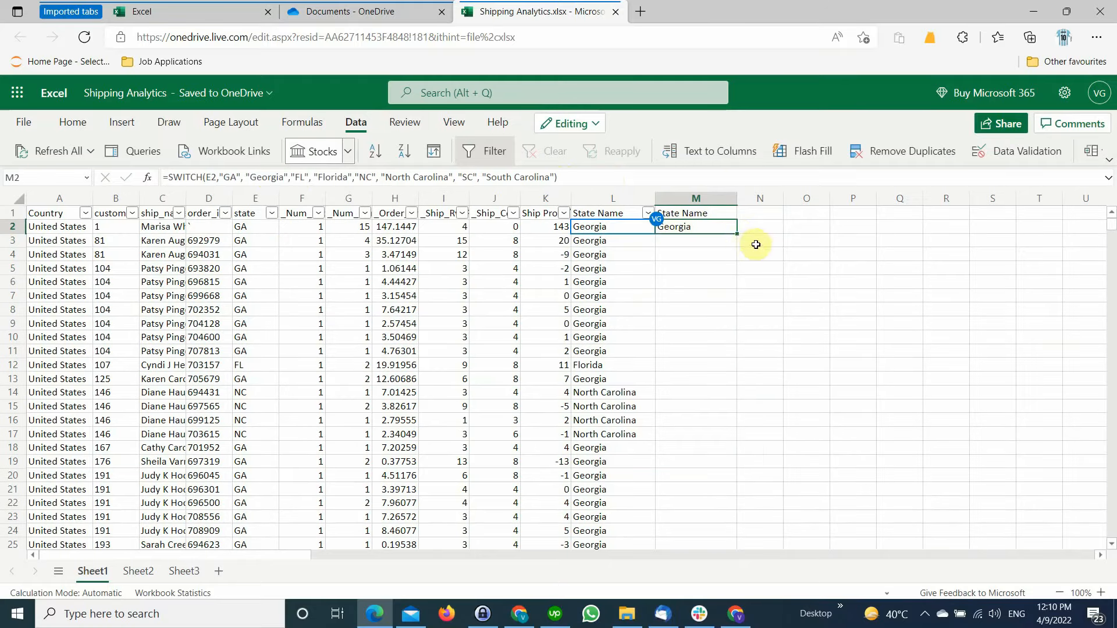
pyautogui.moveTo(736, 234); pyautogui.dragTo(717, 434)
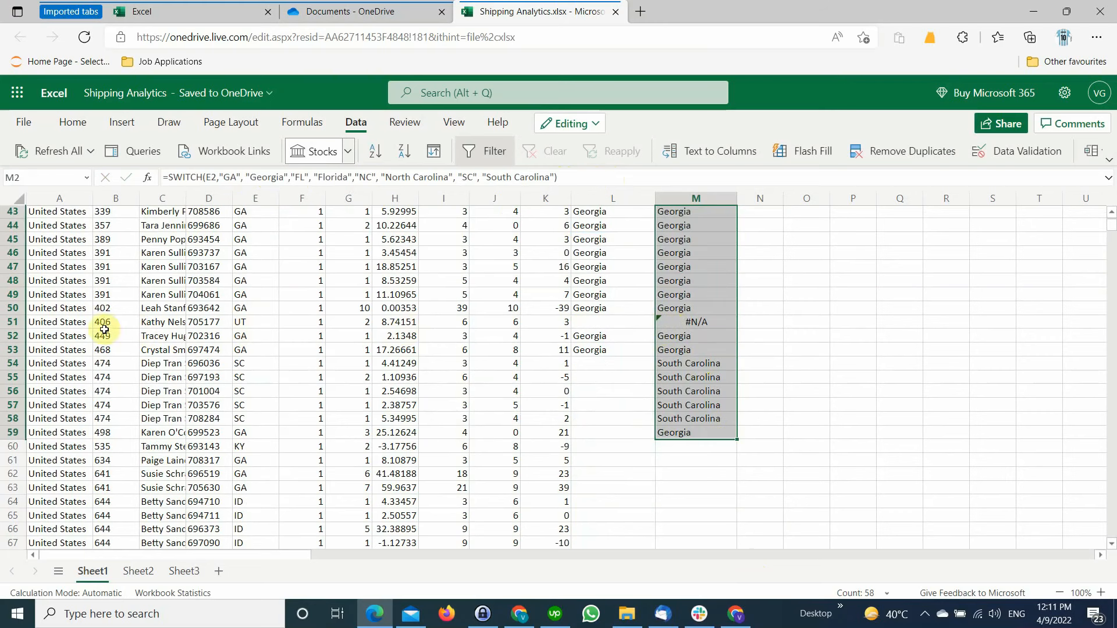
pyautogui.scroll(14, 654, 374)
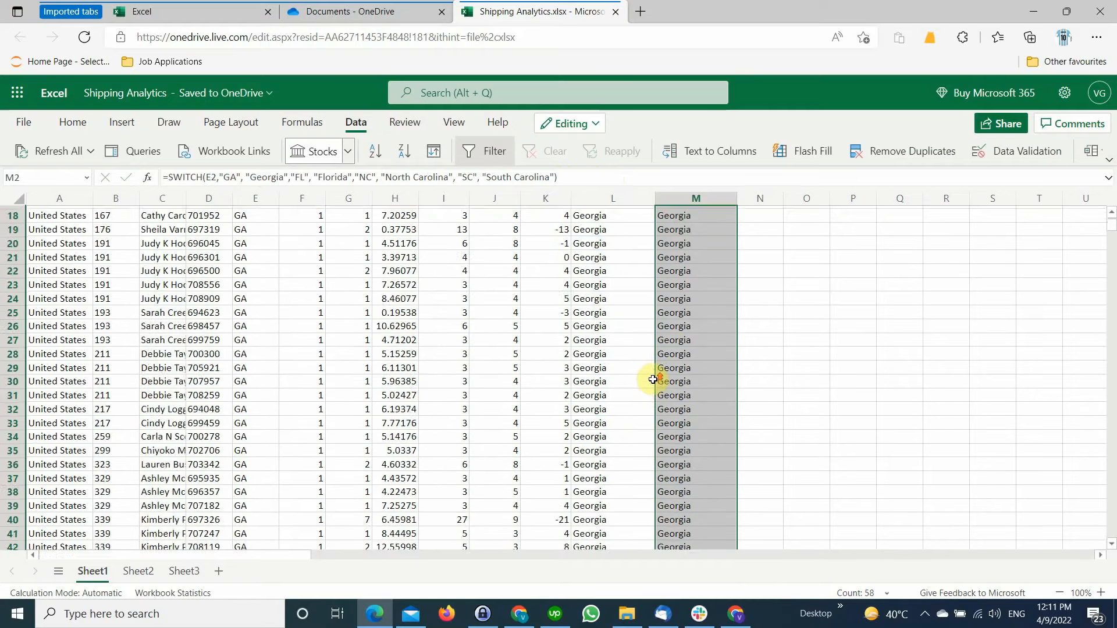
pyautogui.click(682, 225)
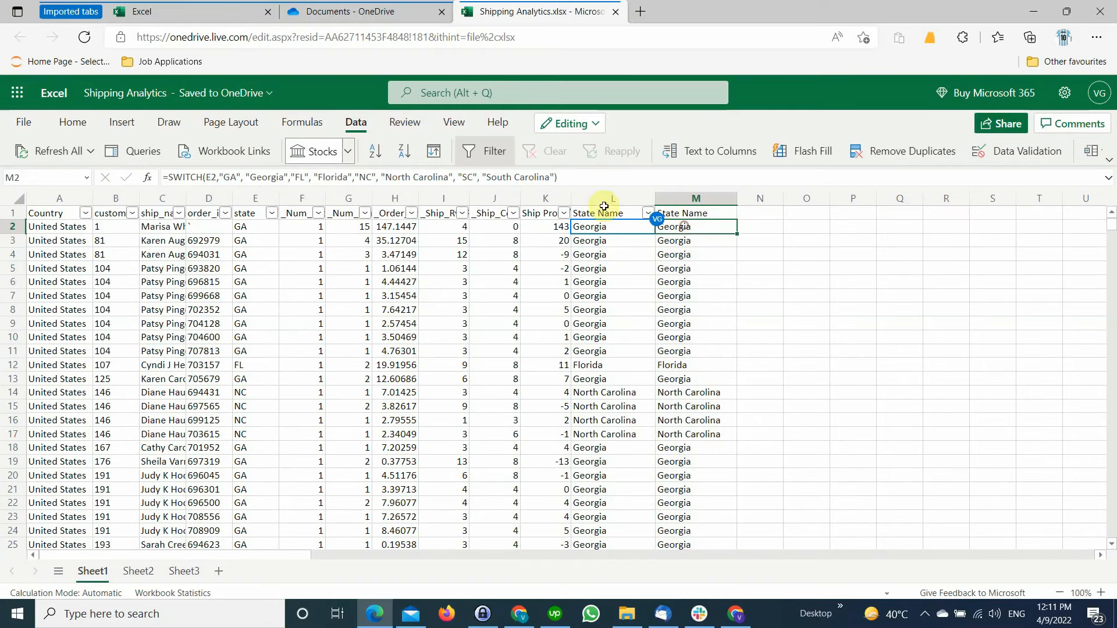
# Replace the empty-text fallback in the L2 nested IF formula with another IF testing whether E2 equals "SC"
pyautogui.click(580, 225)
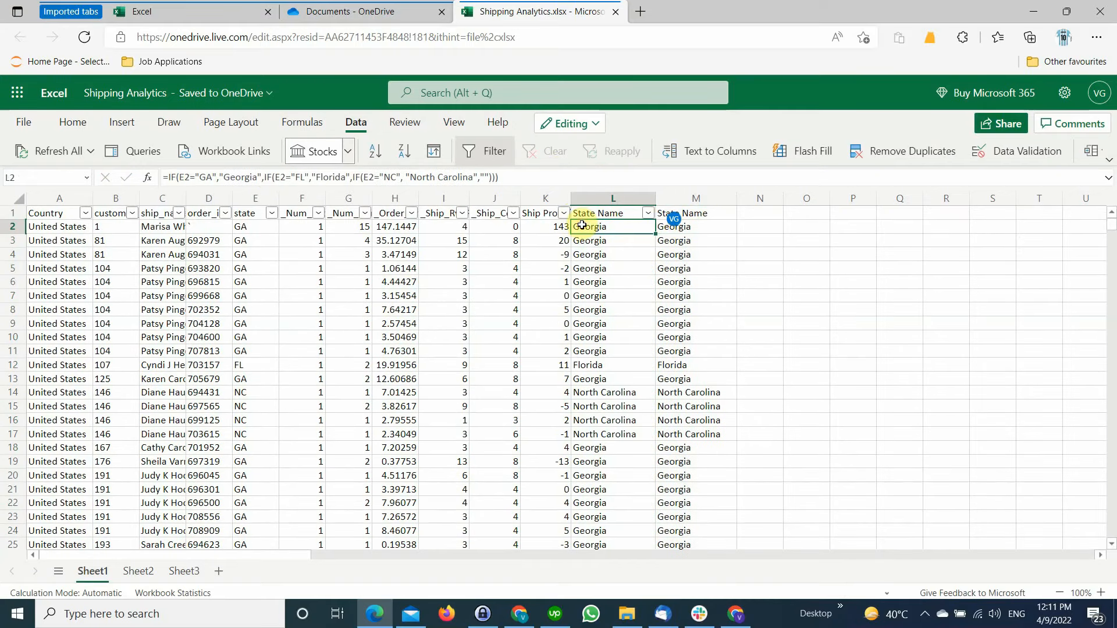
pyautogui.click(488, 176)
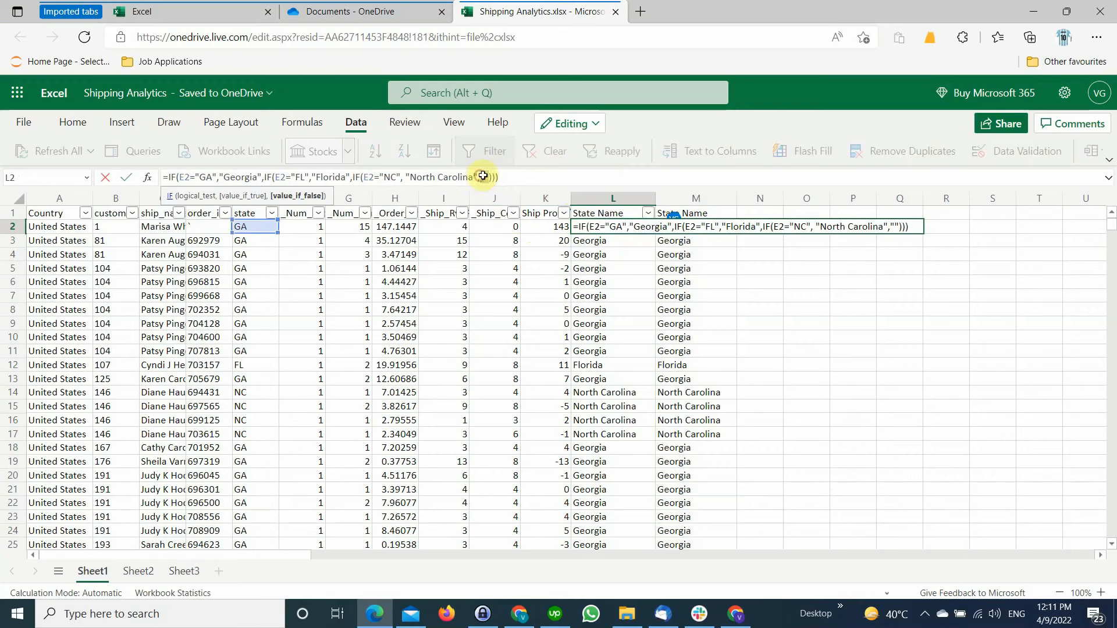
pyautogui.doubleClick(483, 176)
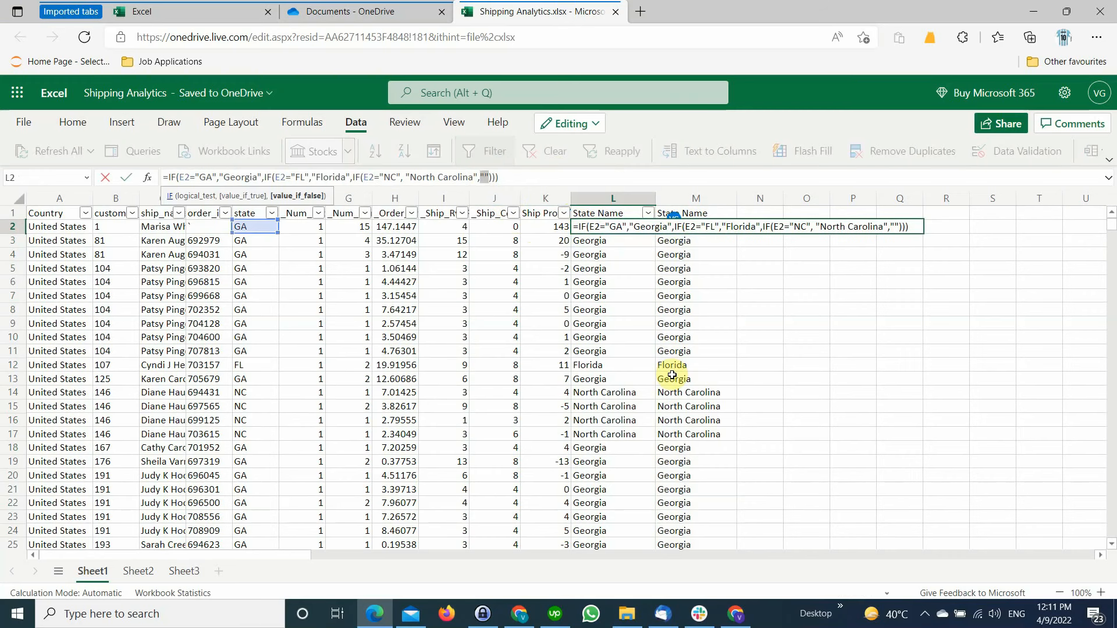
pyautogui.write('if(')
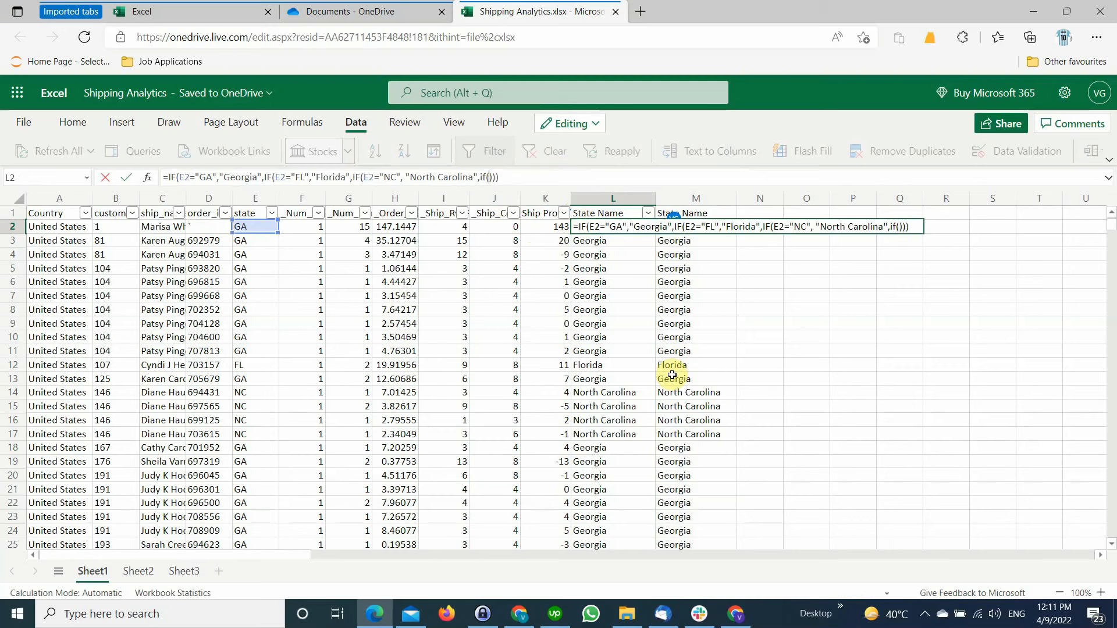
pyautogui.click(254, 227)
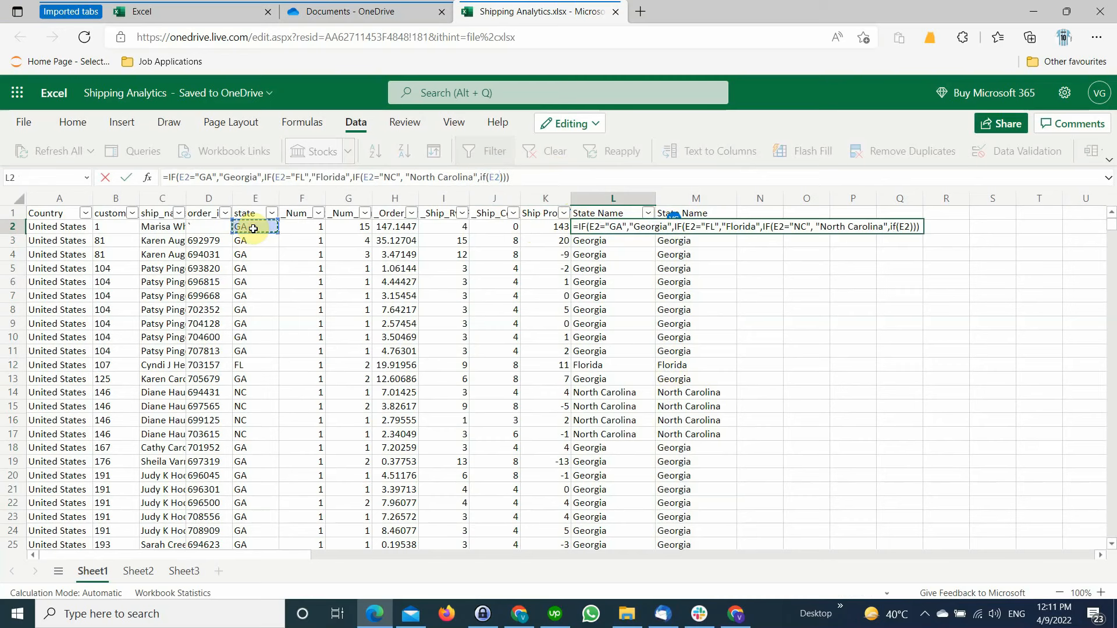
pyautogui.write('=')
pyautogui.write('"SC"')
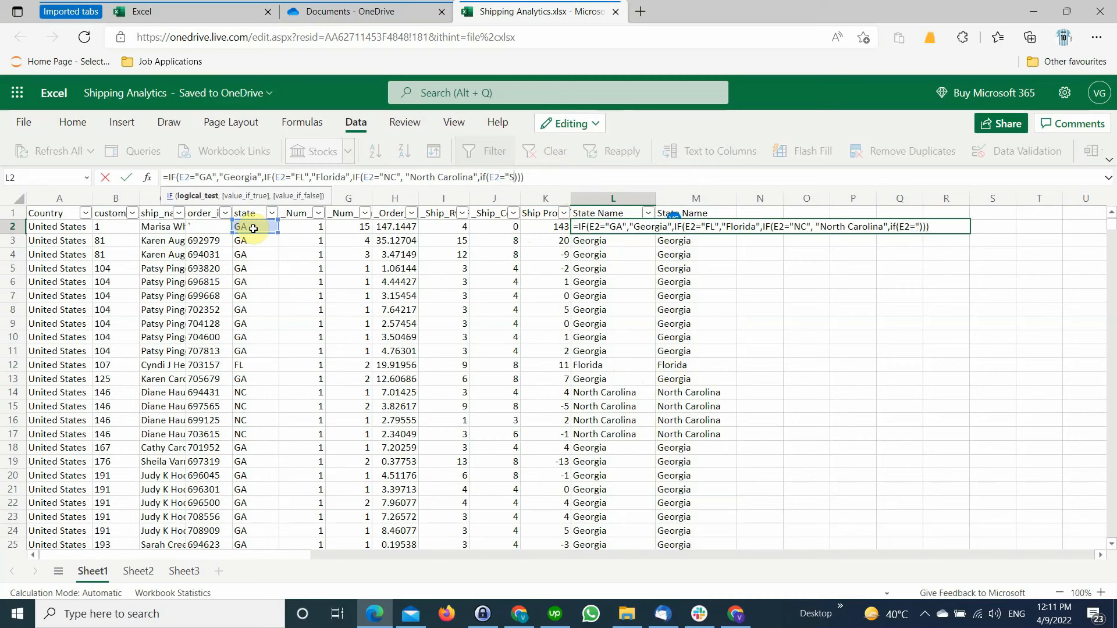
# Add "South Calorina" as the new IF's true result, start its empty-text fallback, and enter the L2 formula
pyautogui.write('",')
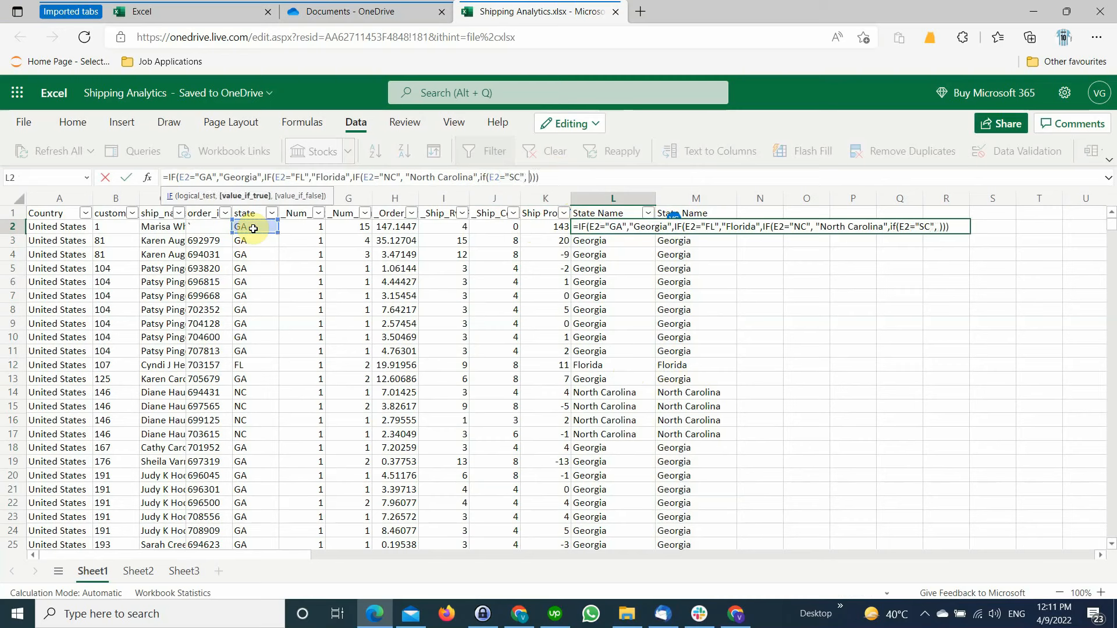
pyautogui.write(' "South')
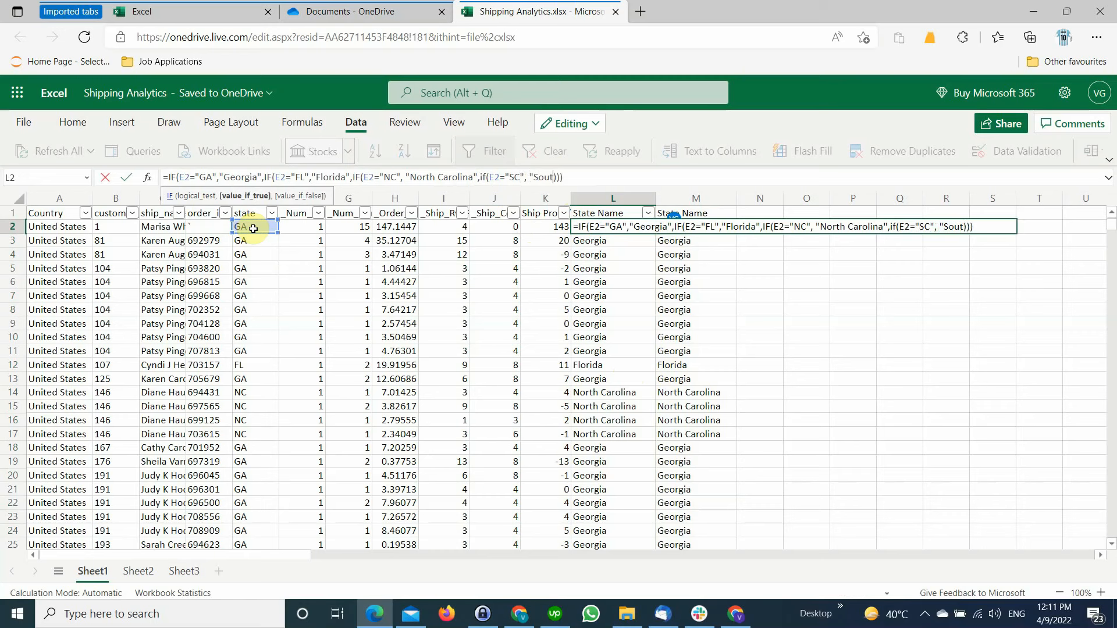
pyautogui.write(' Calorina"')
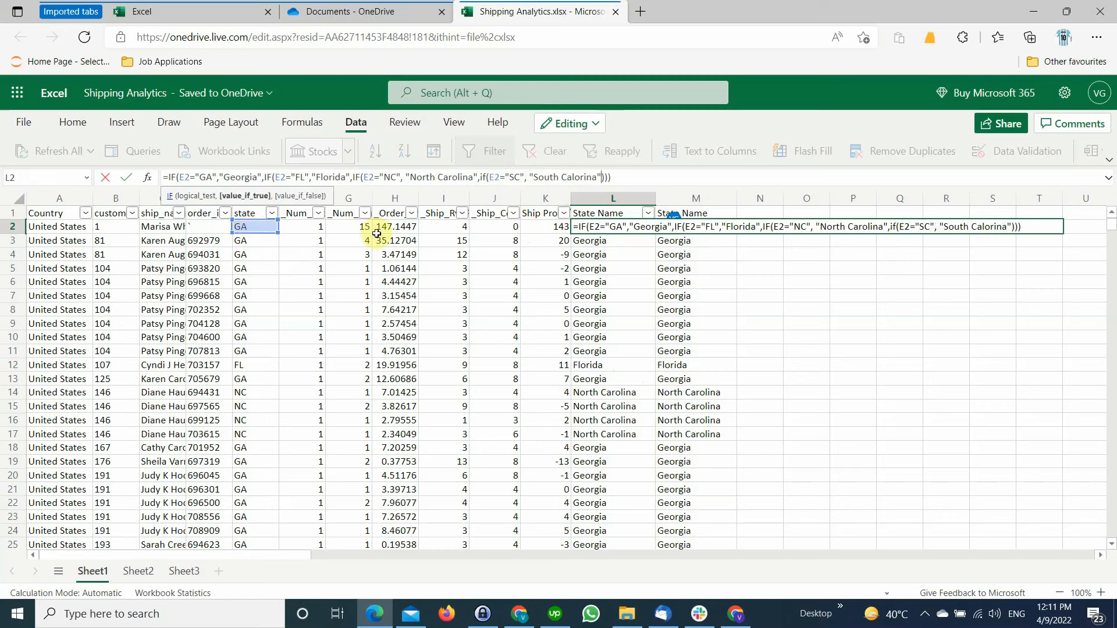
pyautogui.write(',""')
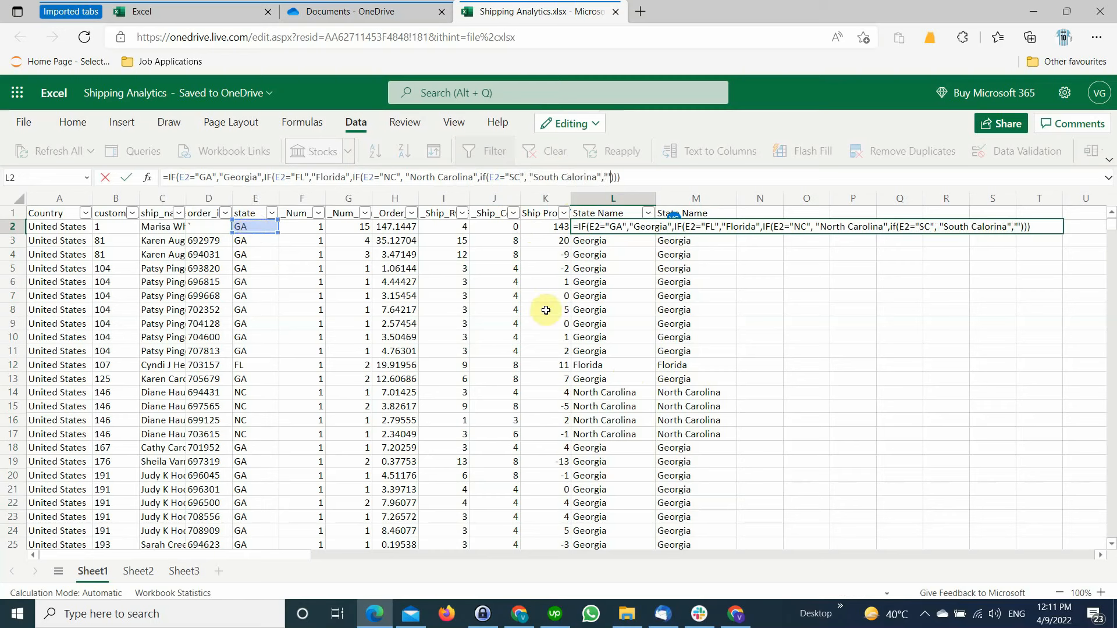
pyautogui.press('Return')
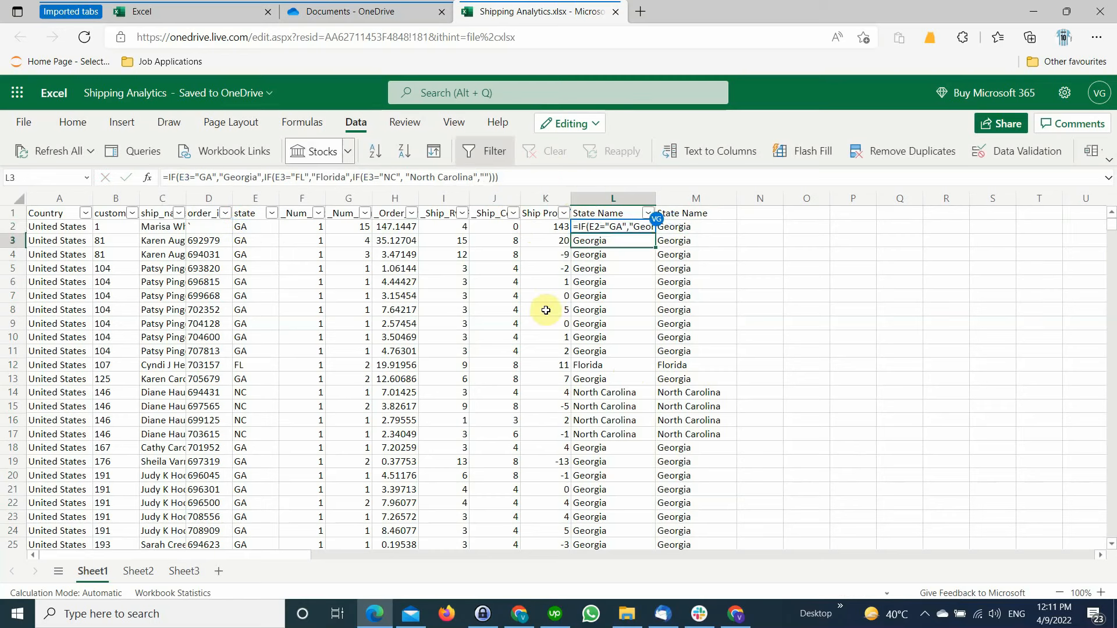
# Insert the missing quotation mark in the empty-text fallback at the end of the L2 formula and re-enter it
pyautogui.press('Up')
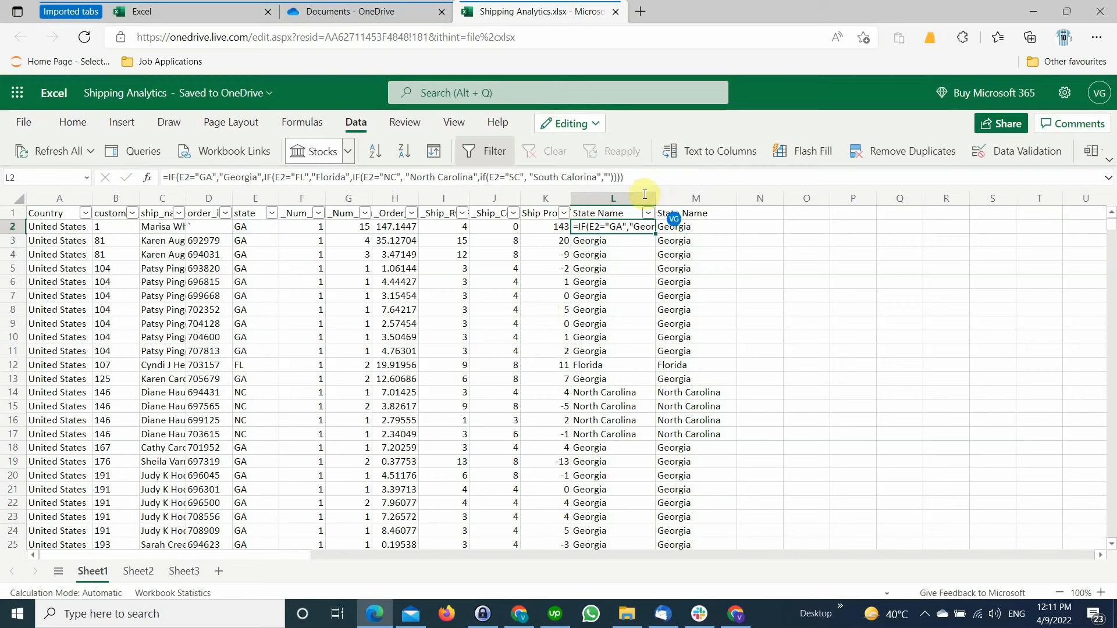
pyautogui.click(613, 177)
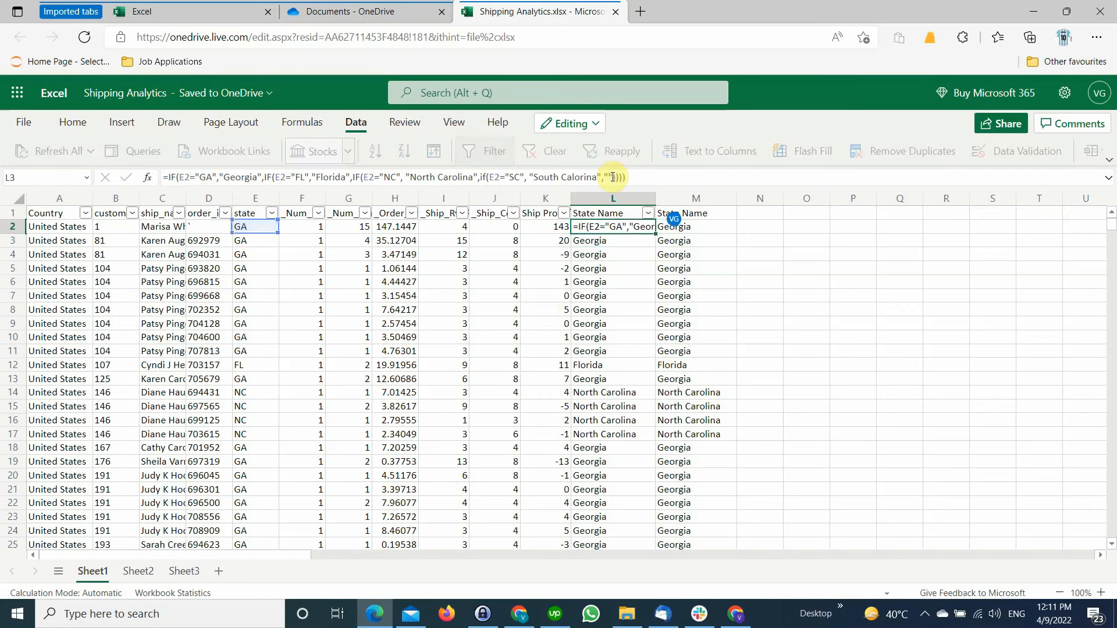
pyautogui.press('Return')
pyautogui.press('Up')
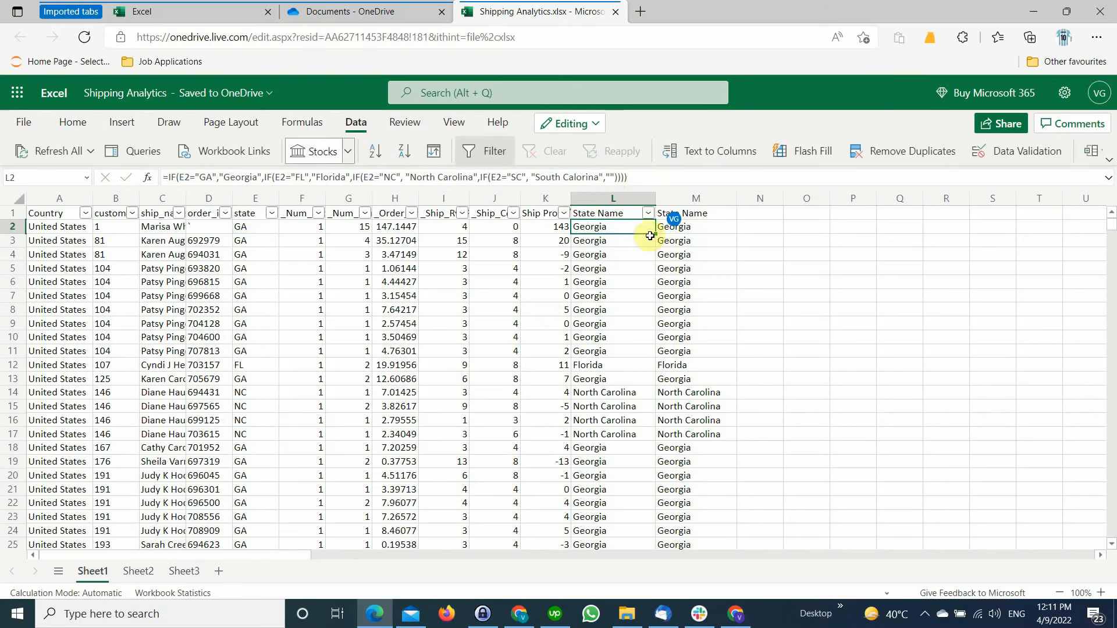
# Wrap the SWITCH formula in M2 in an IFERROR function with empty text as the fallback value
pyautogui.click(662, 232)
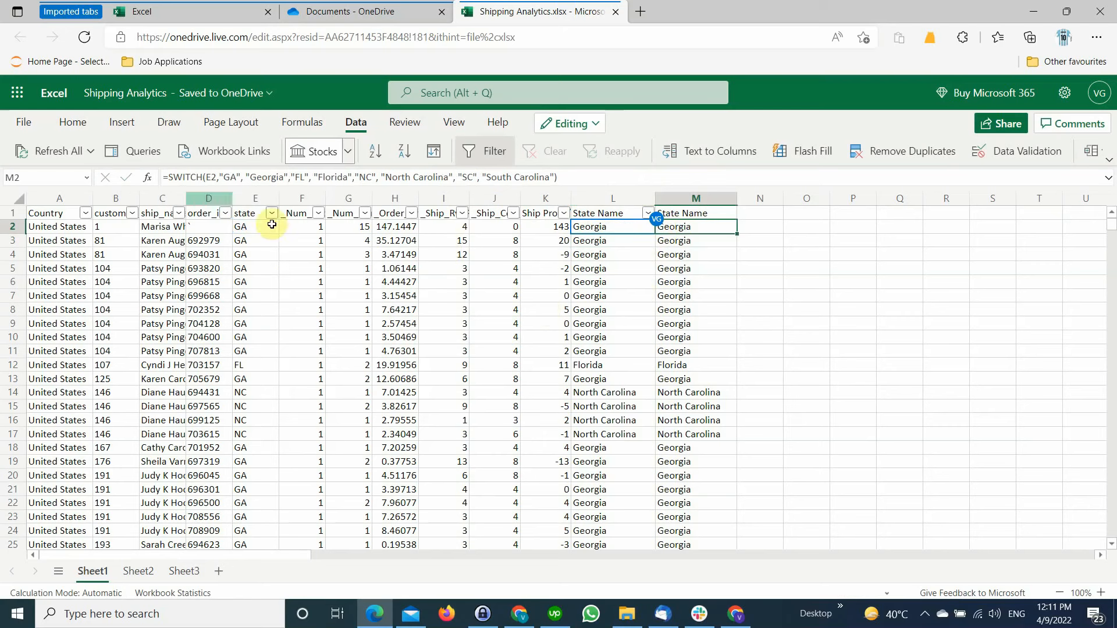
pyautogui.click(170, 176)
pyautogui.write('if')
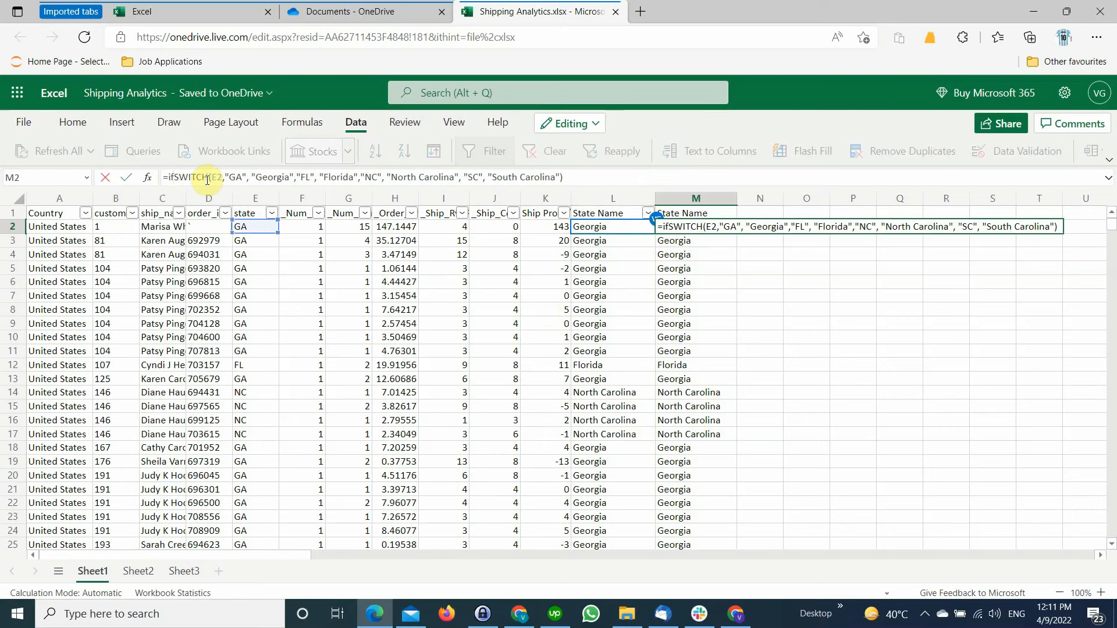
pyautogui.write('error')
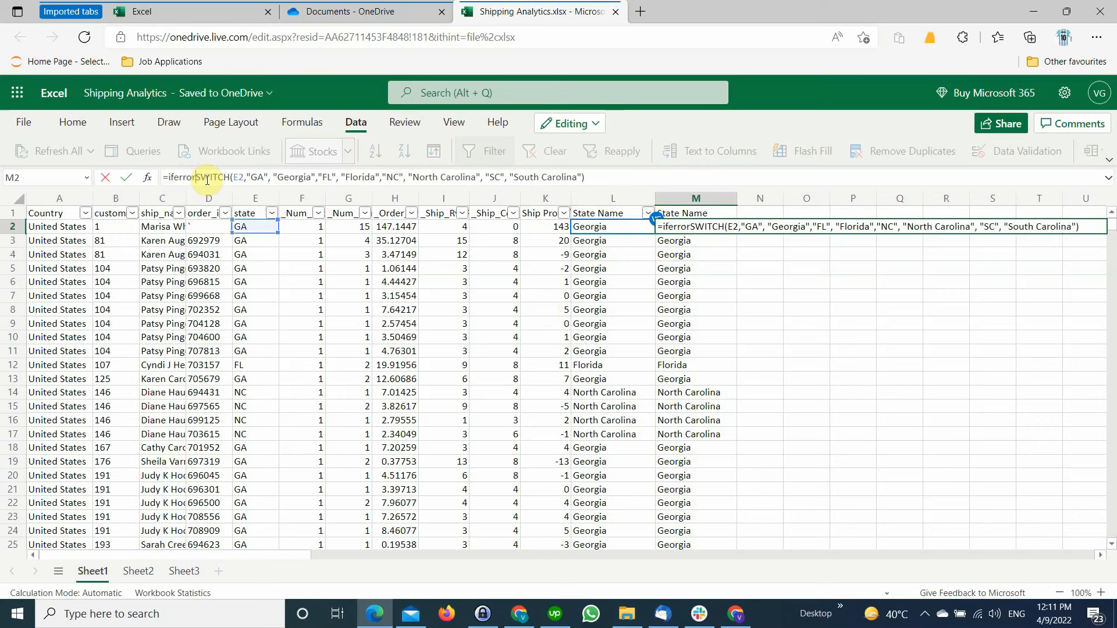
pyautogui.write('(')
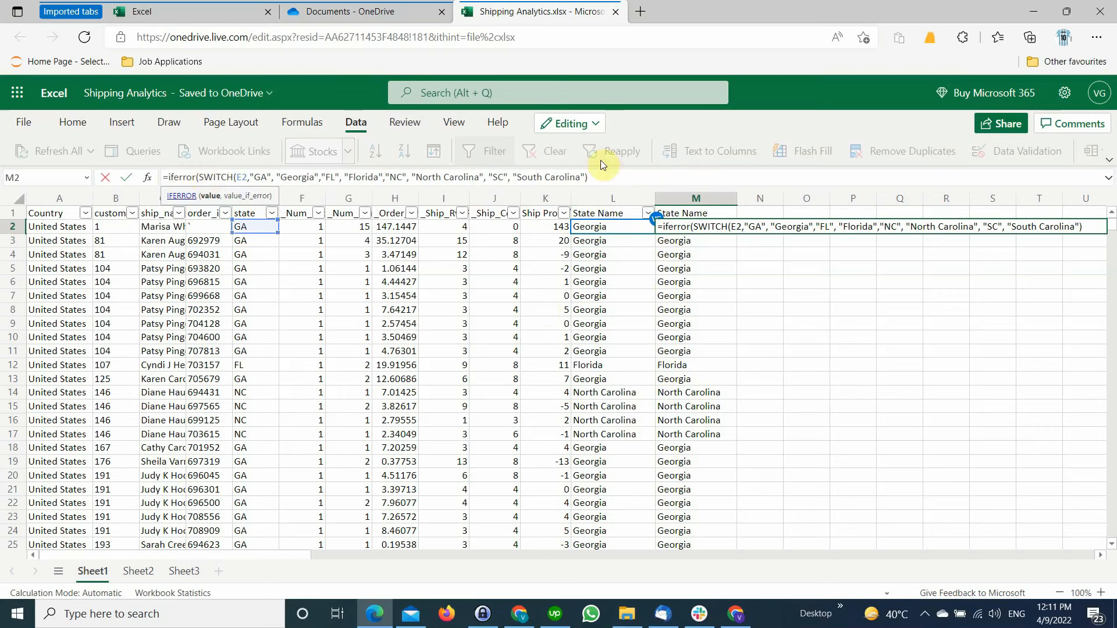
pyautogui.click(611, 174)
pyautogui.write(',"")')
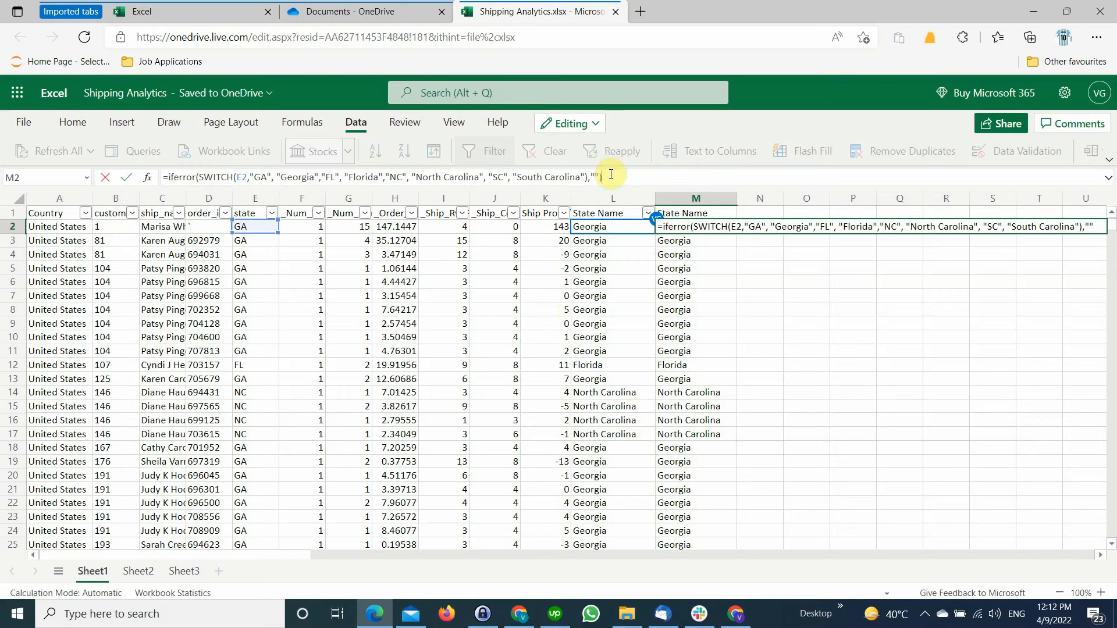
pyautogui.press('Return')
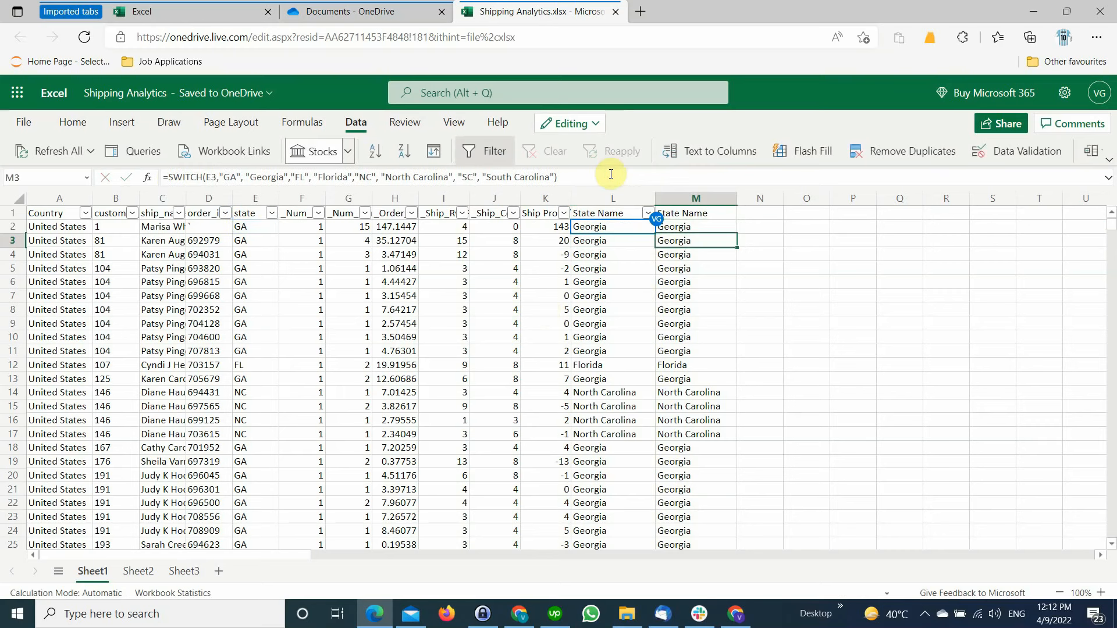
# Fill the L2 nested IF formula and the M2 IFERROR SWITCH formula down their columns through row 59
pyautogui.click(608, 230)
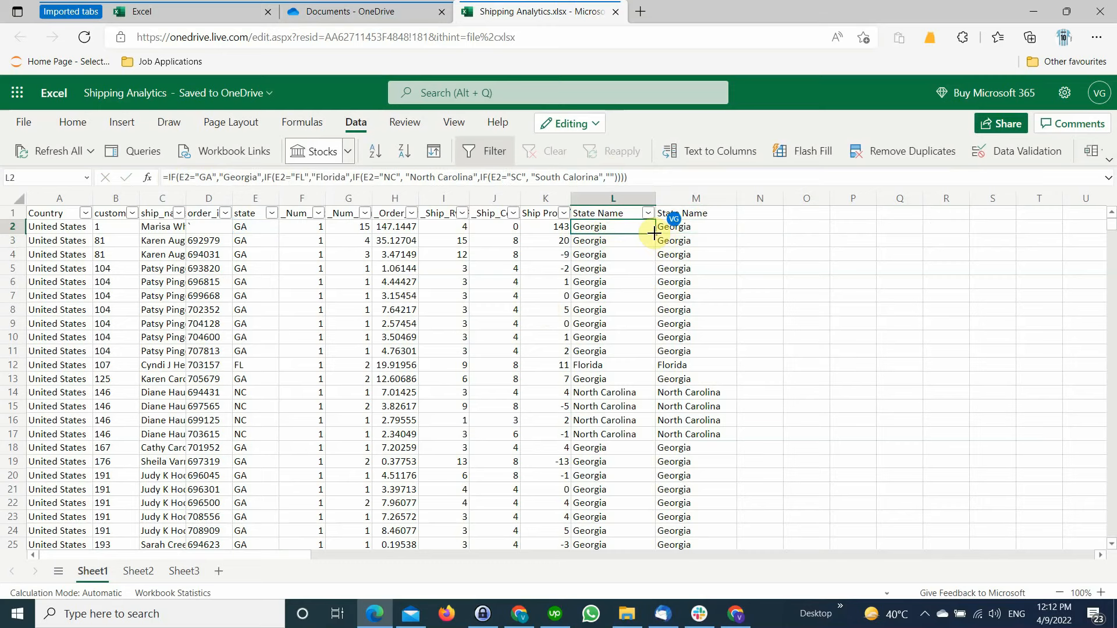
pyautogui.moveTo(657, 237)
pyautogui.mouseDown()
pyautogui.moveTo(672, 626)
pyautogui.moveTo(656, 456)
pyautogui.moveTo(650, 504)
pyautogui.moveTo(650, 493)
pyautogui.mouseUp()
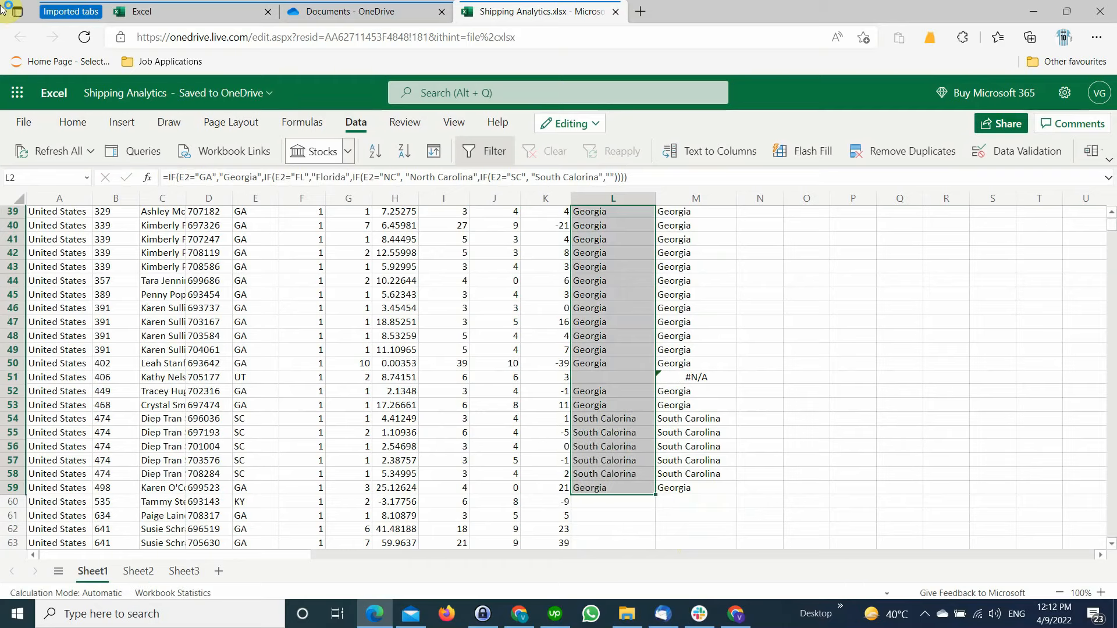
pyautogui.click(691, 489)
pyautogui.scroll(13, 786, 340)
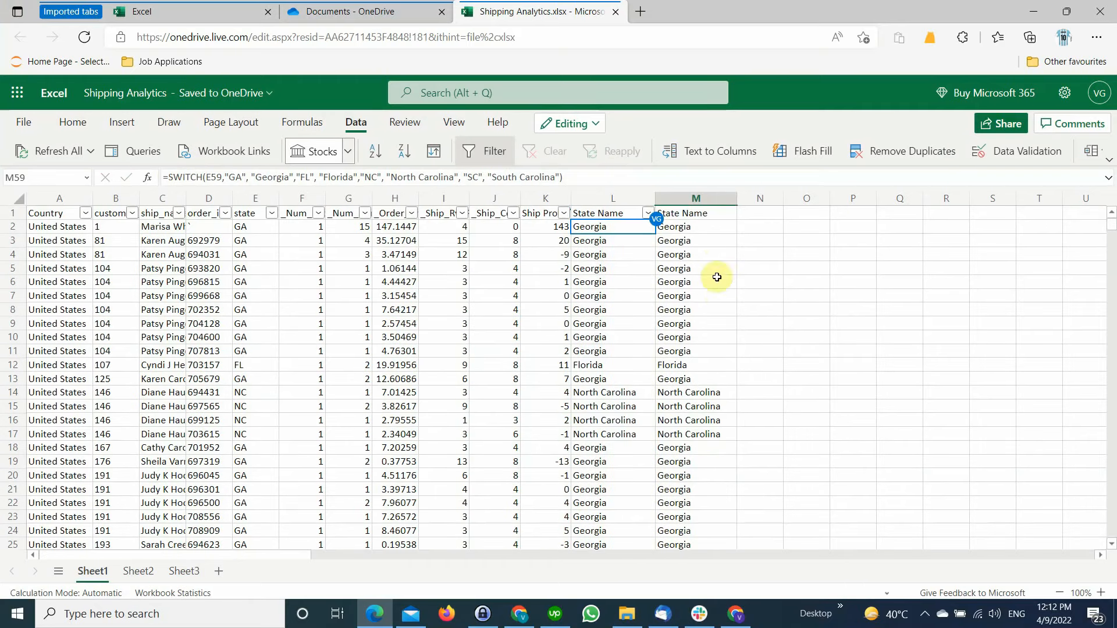
pyautogui.click(717, 228)
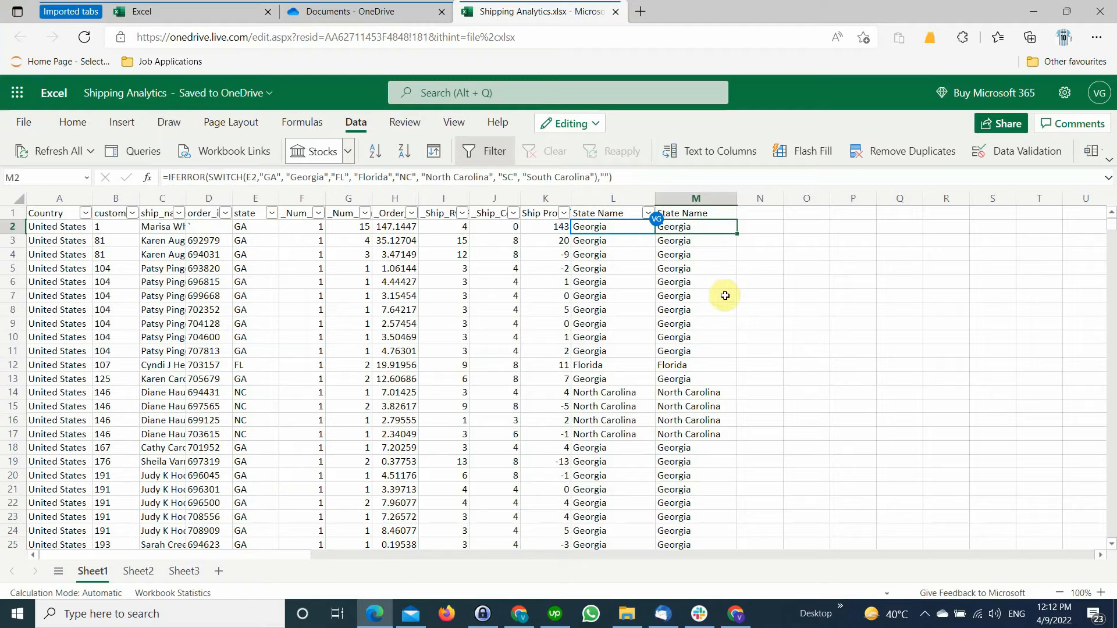
pyautogui.moveTo(738, 236); pyautogui.dragTo(722, 420)
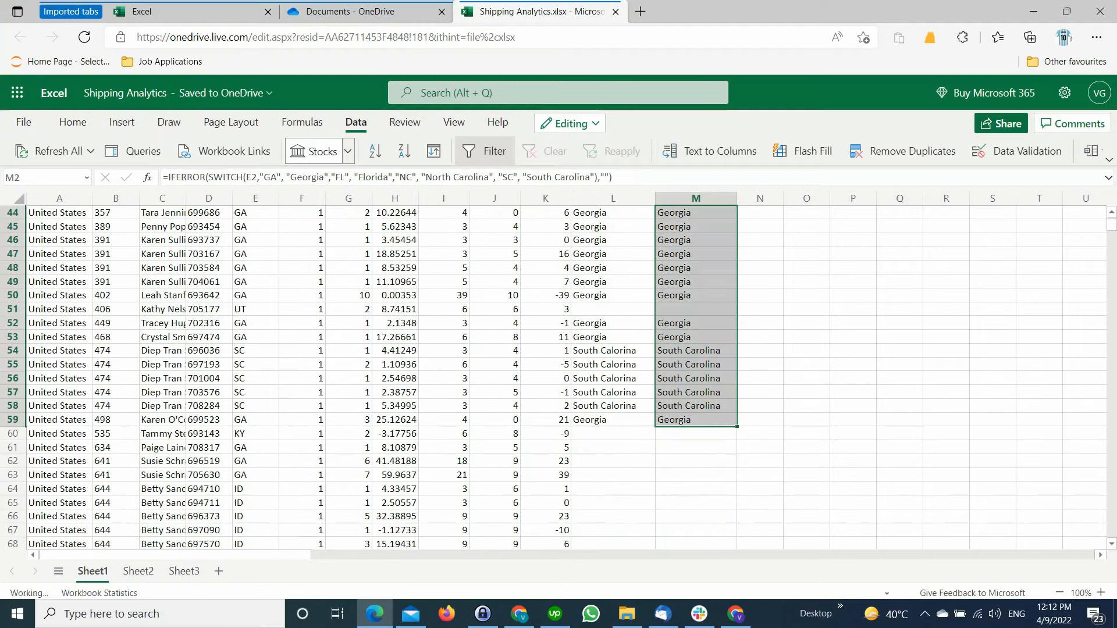
# Compare the nested IF formulas in column L with the IFERROR SWITCH formulas in column M for rows 2 and 3
pyautogui.click(617, 379)
pyautogui.scroll(14, 623, 379)
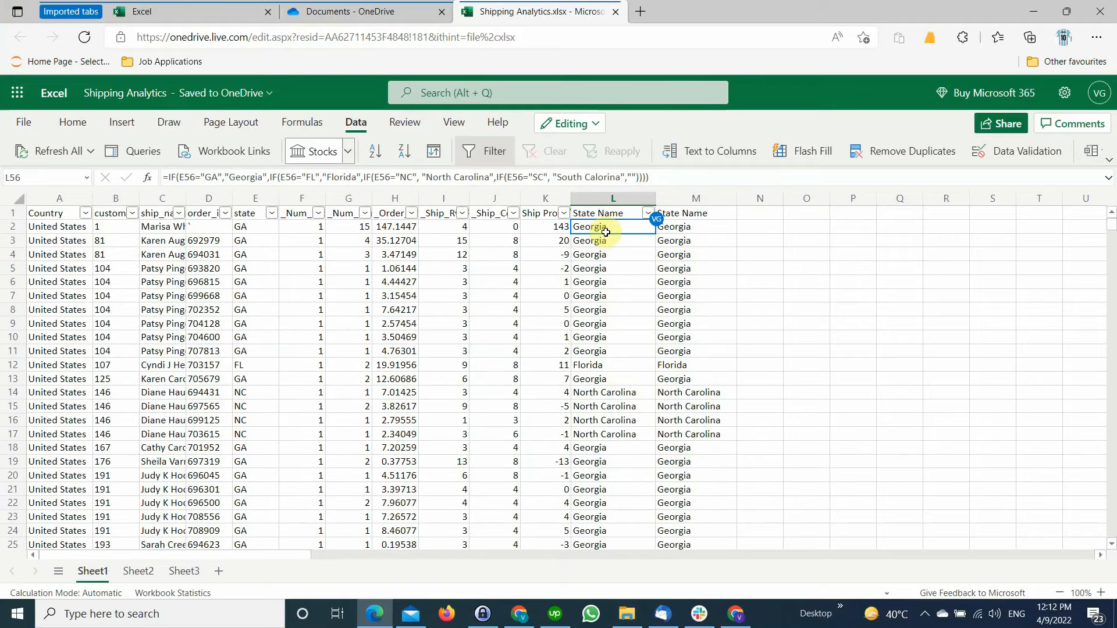
pyautogui.click(602, 228)
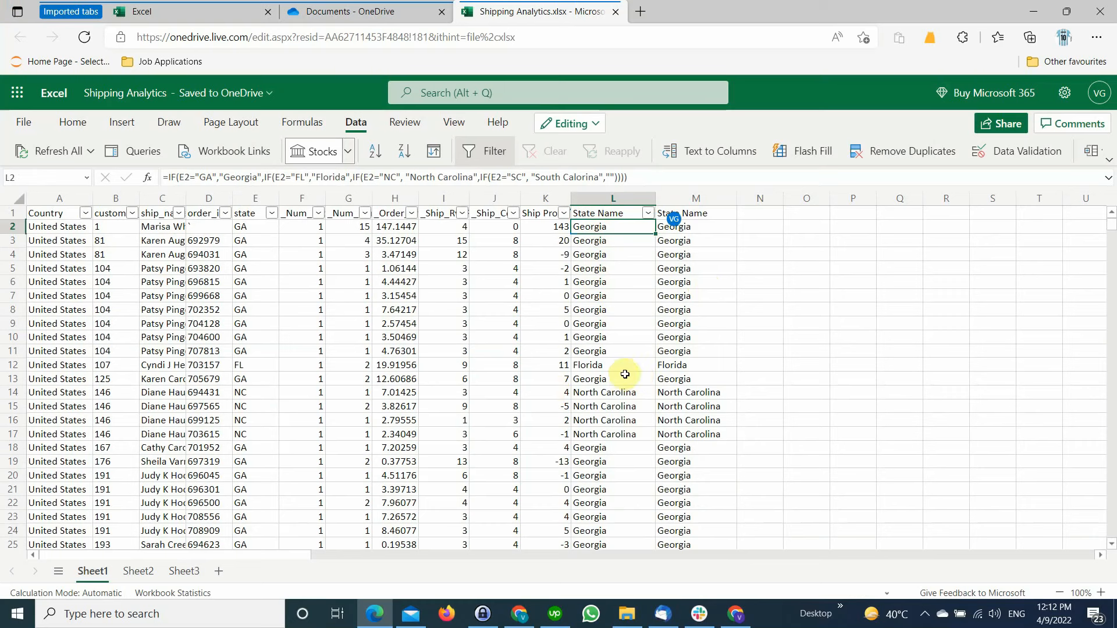
pyautogui.click(710, 228)
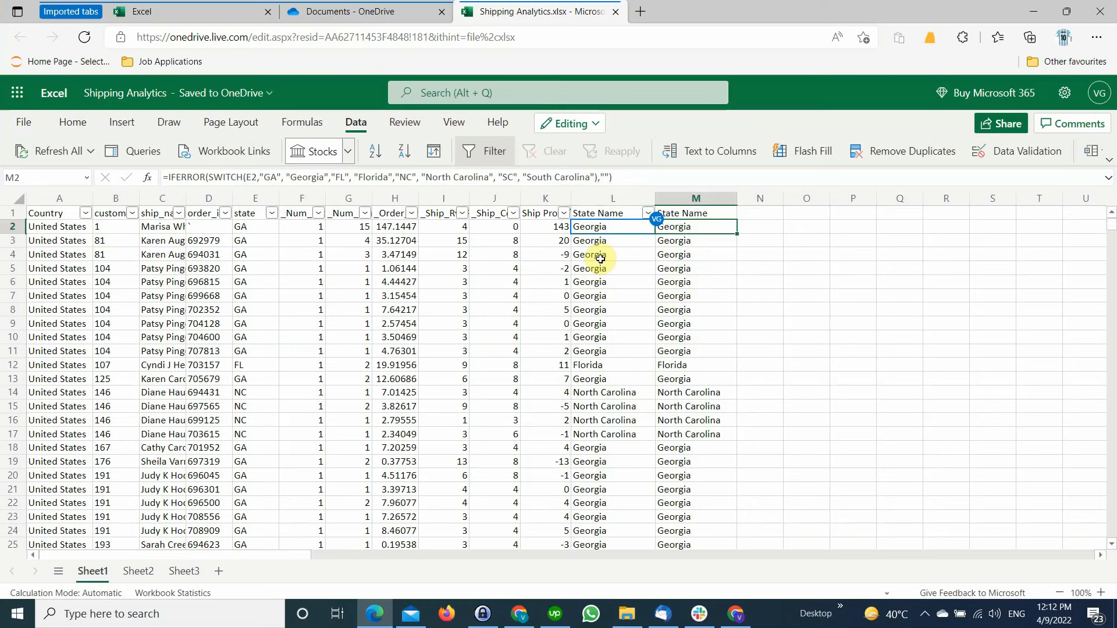
pyautogui.press('Left')
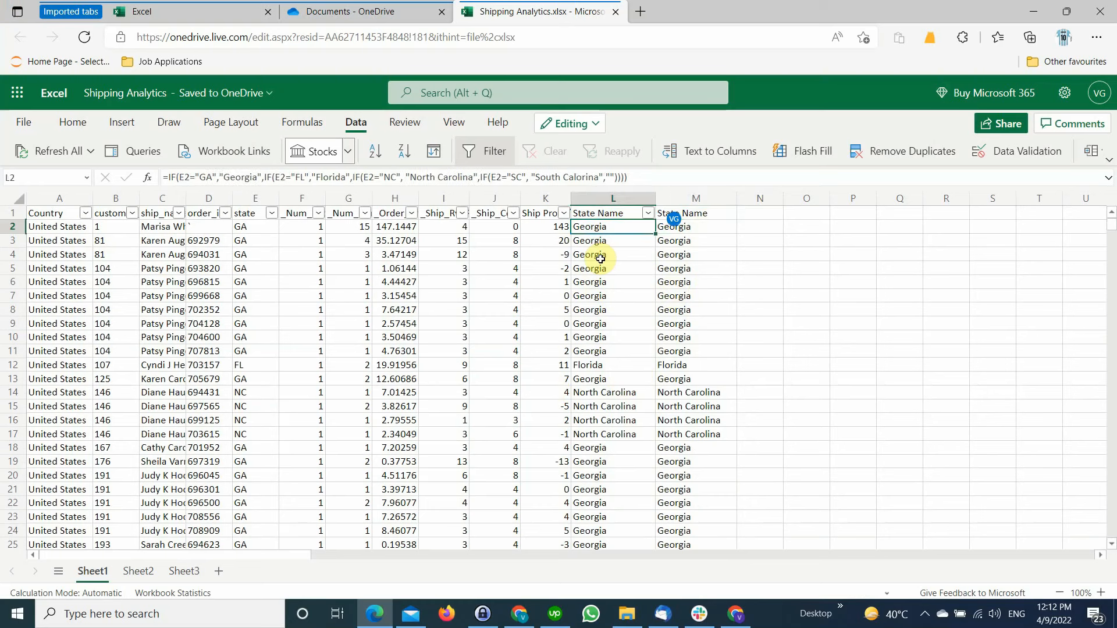
pyautogui.press('Right')
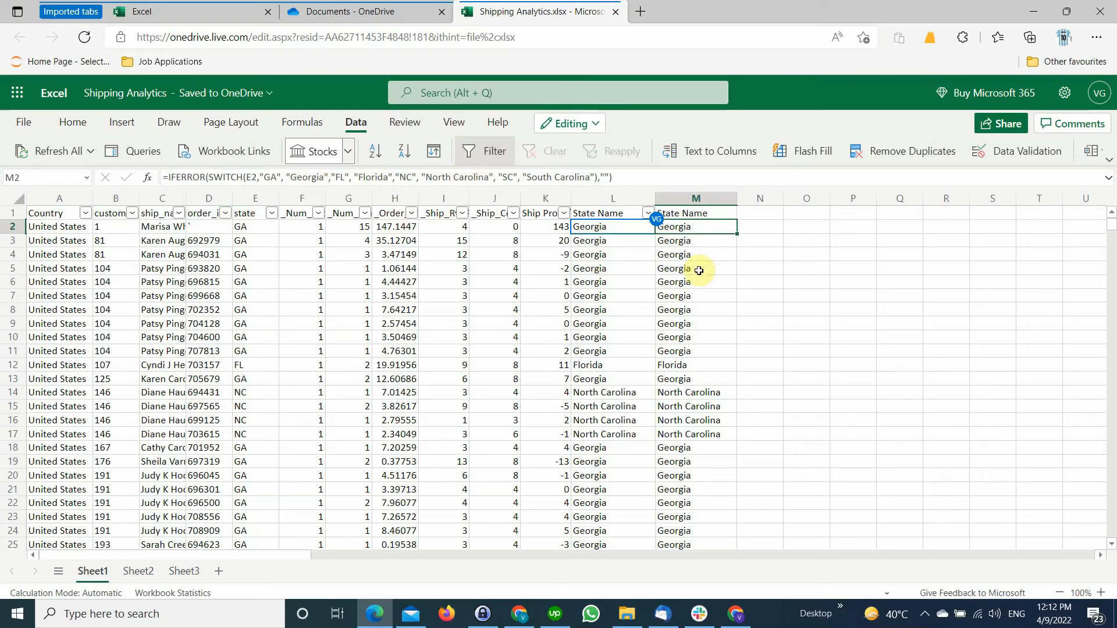
pyautogui.click(684, 241)
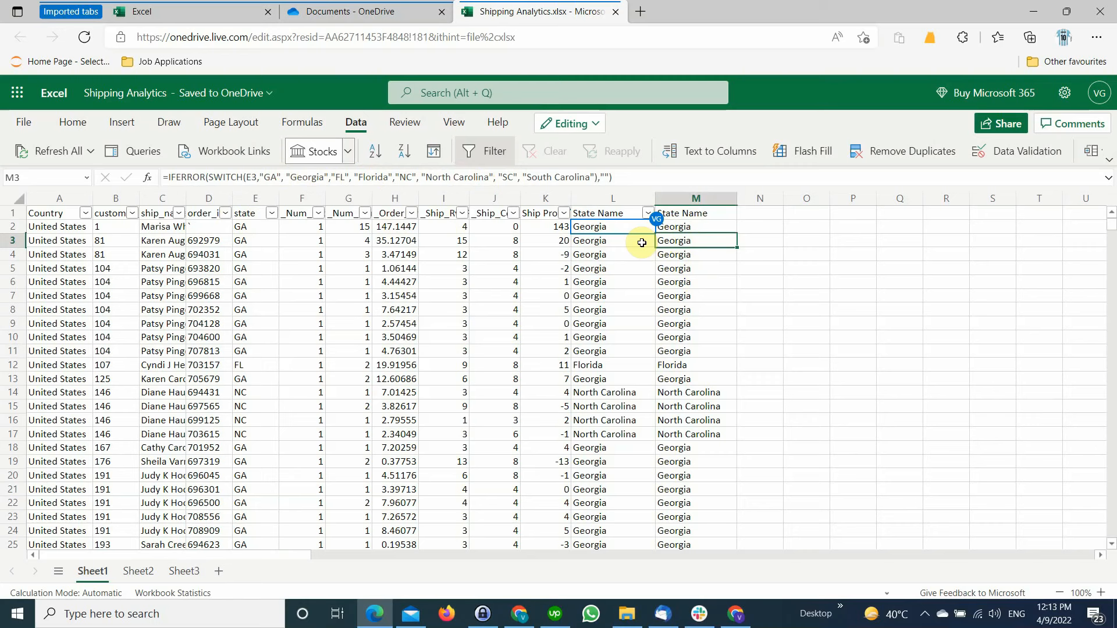
pyautogui.press('Left')
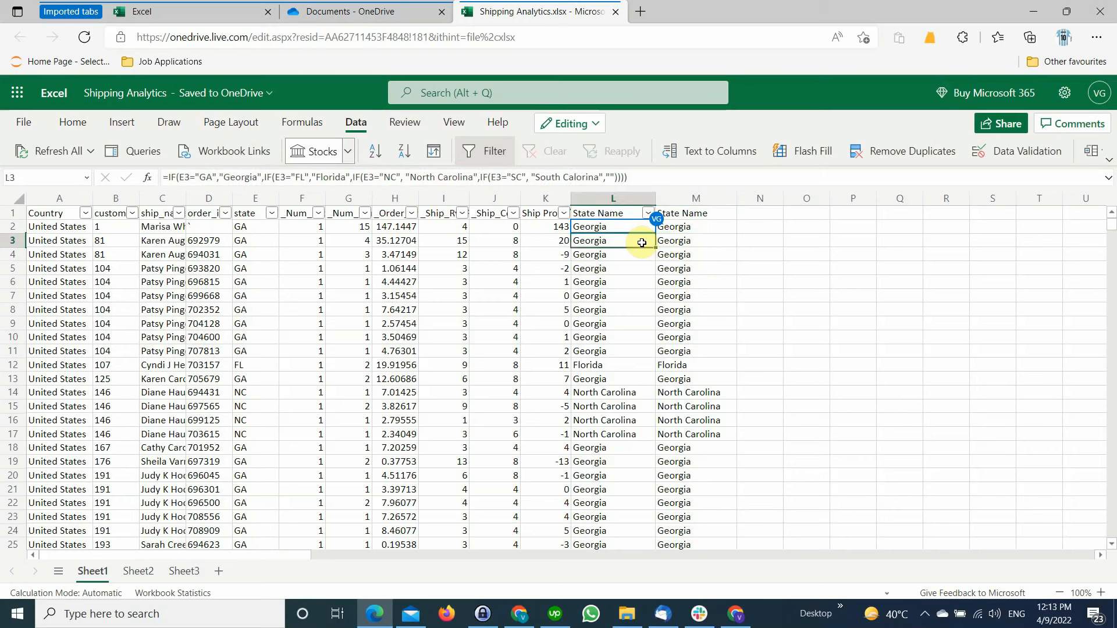
pyautogui.press('Up')
pyautogui.press('Right')
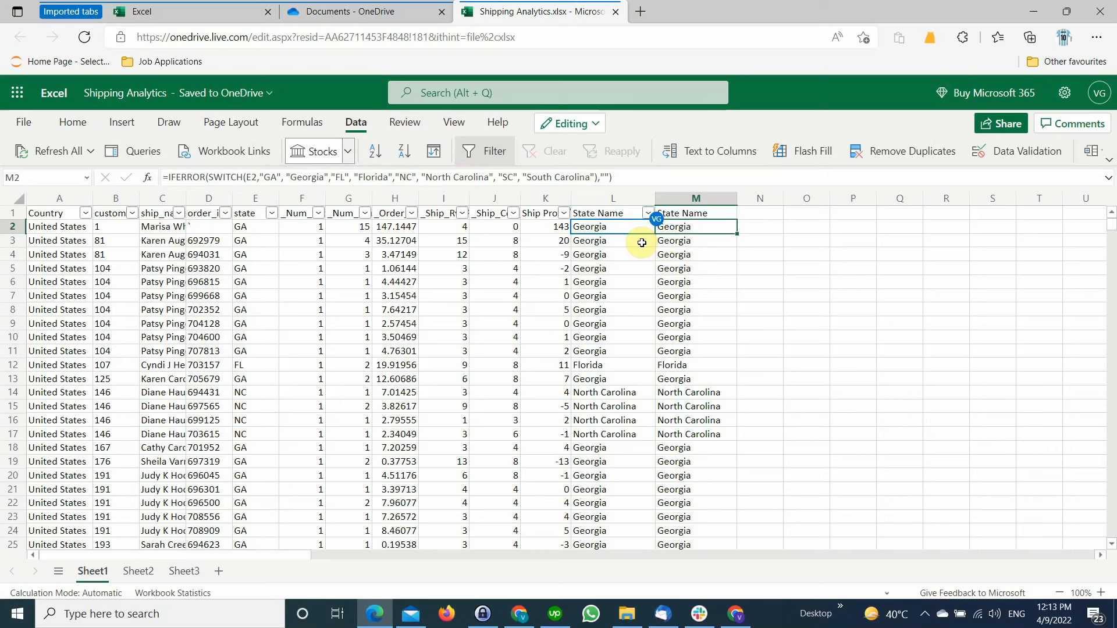